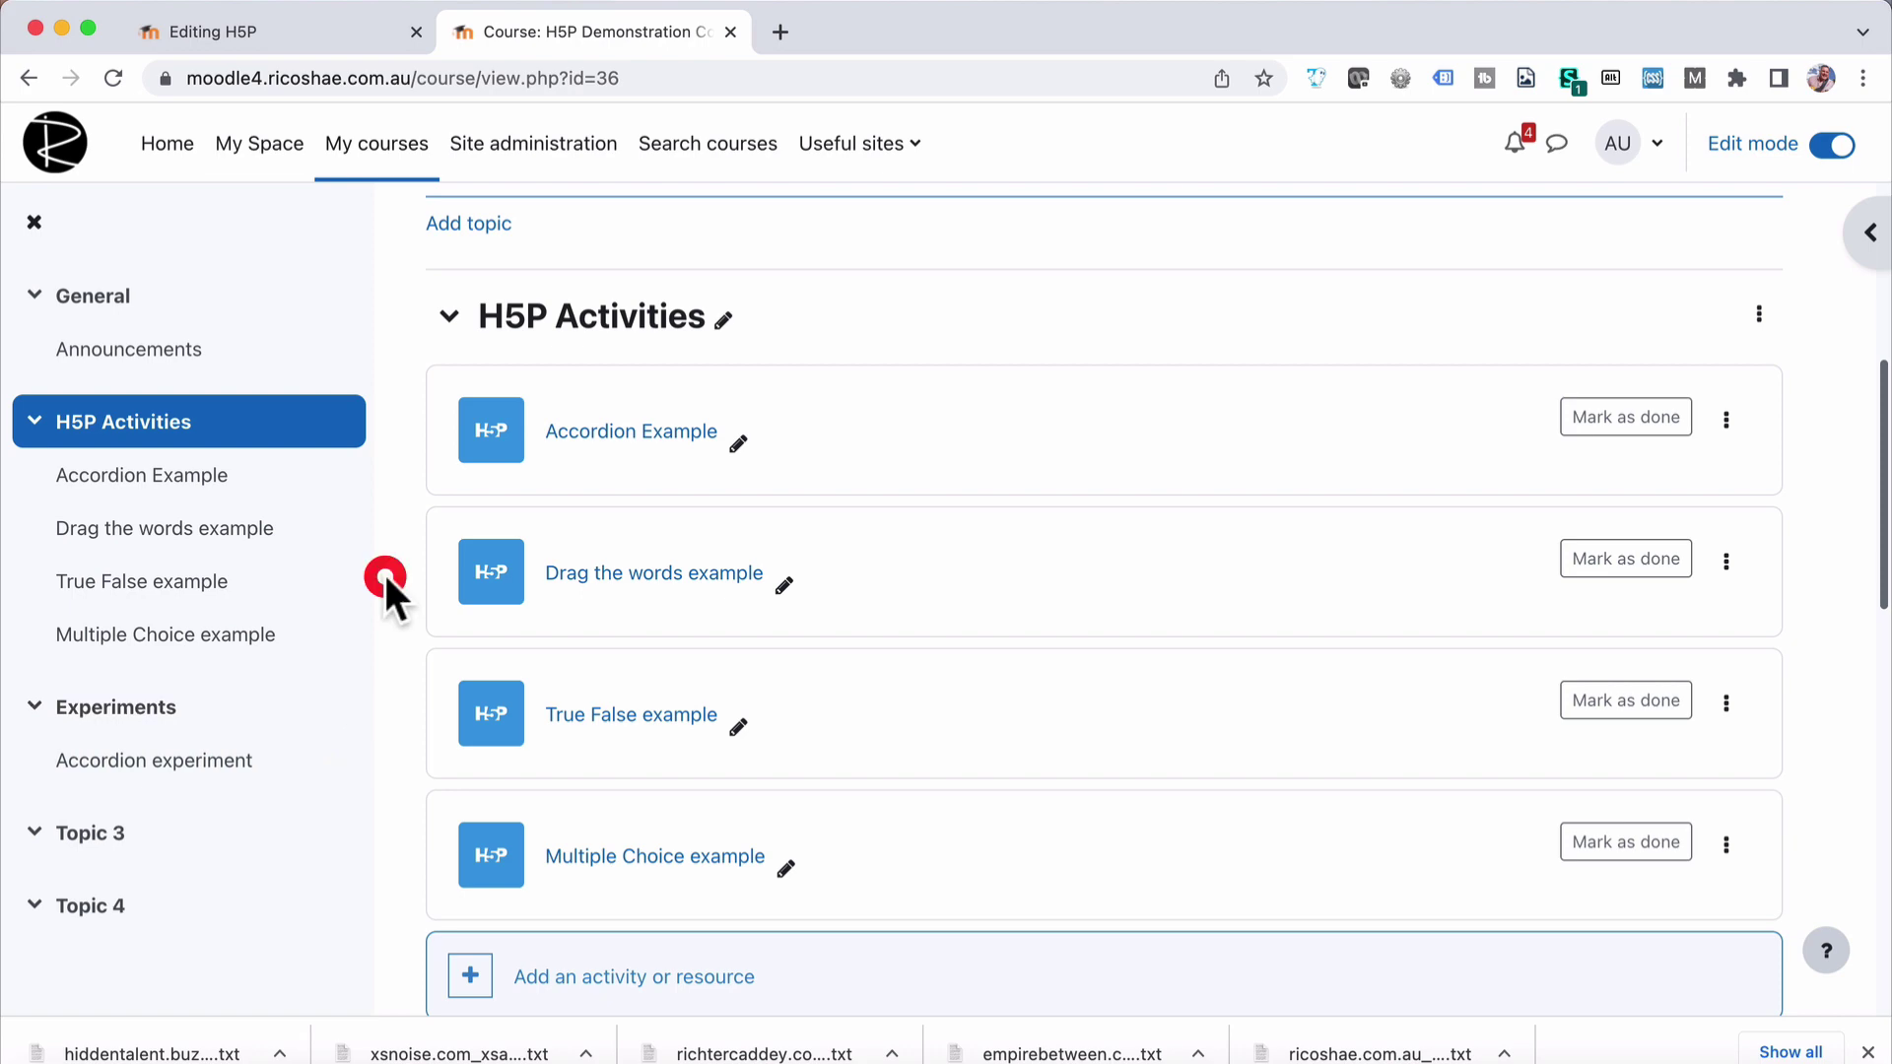
Step: Open the Drag the words example and drop Empire Between into the favourite band blank
{"action": "left_click", "coordinate": [619, 579]}
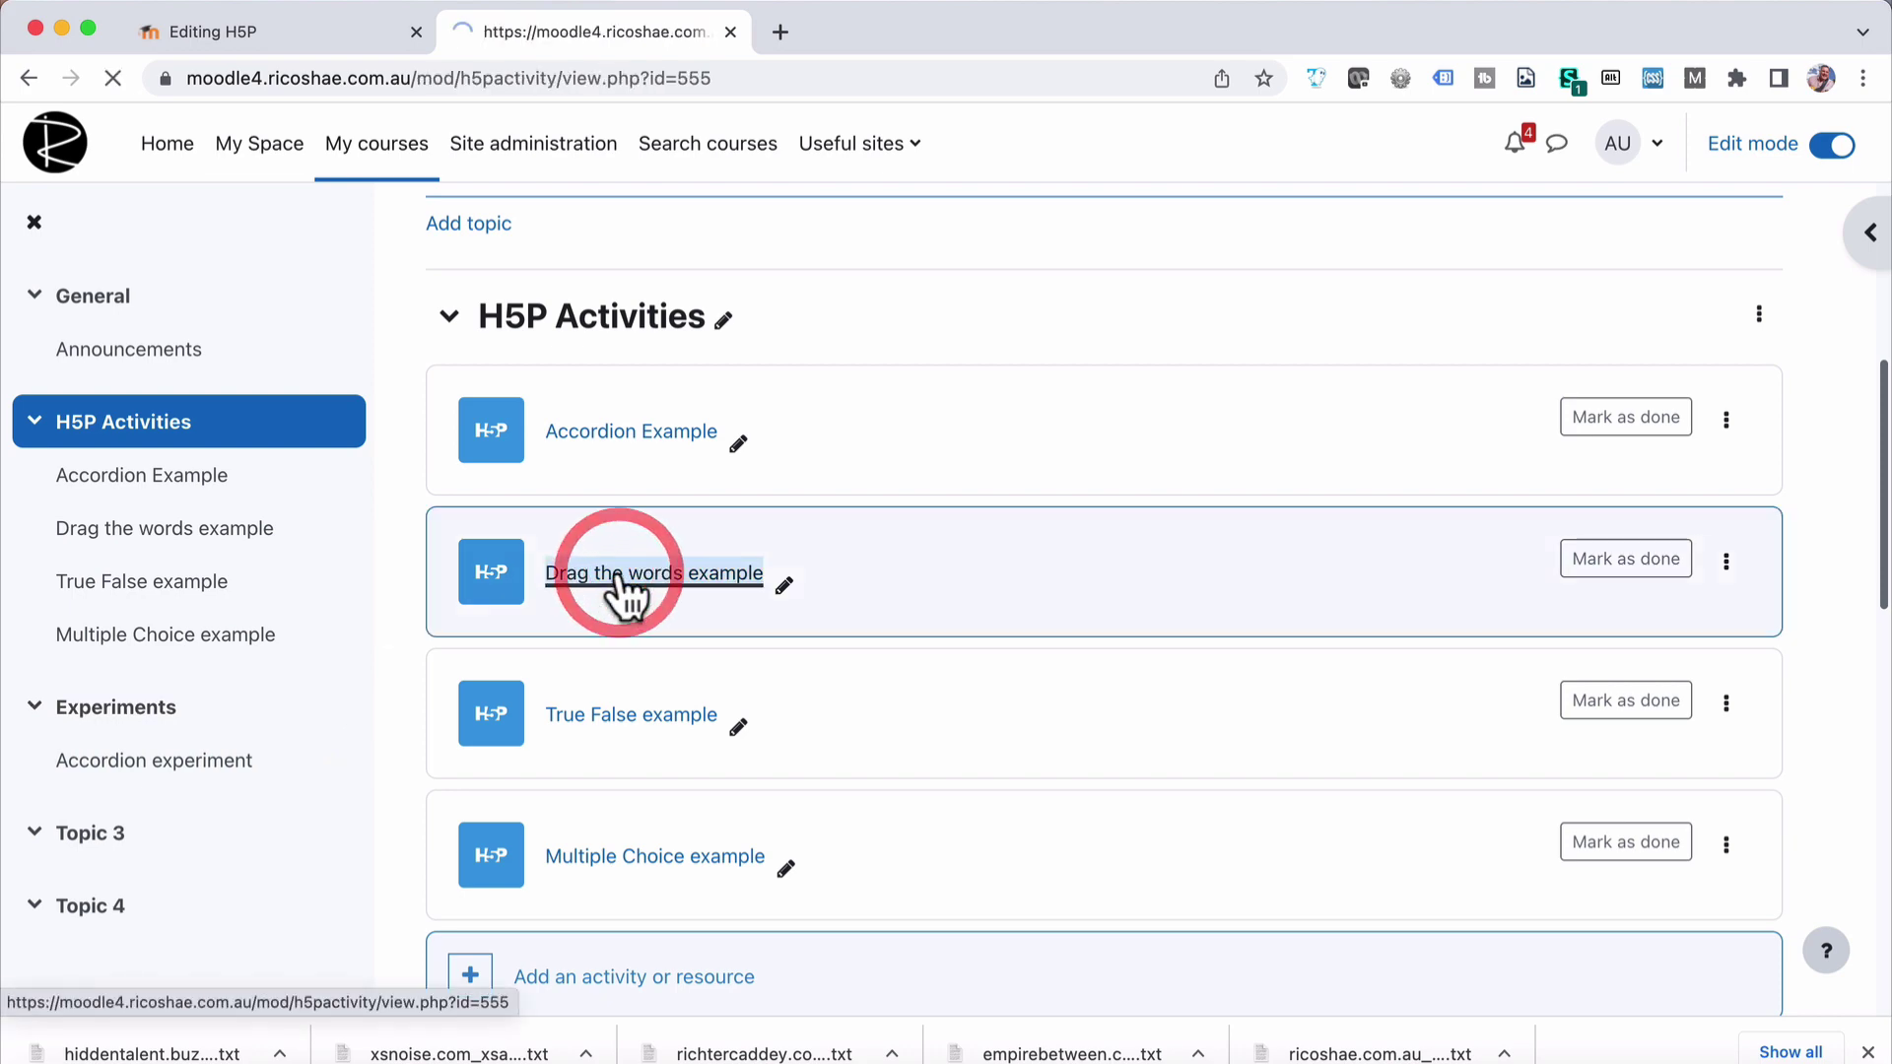
{"action": "scroll", "coordinate": [625, 591], "scroll_direction": "down", "scroll_amount": 3}
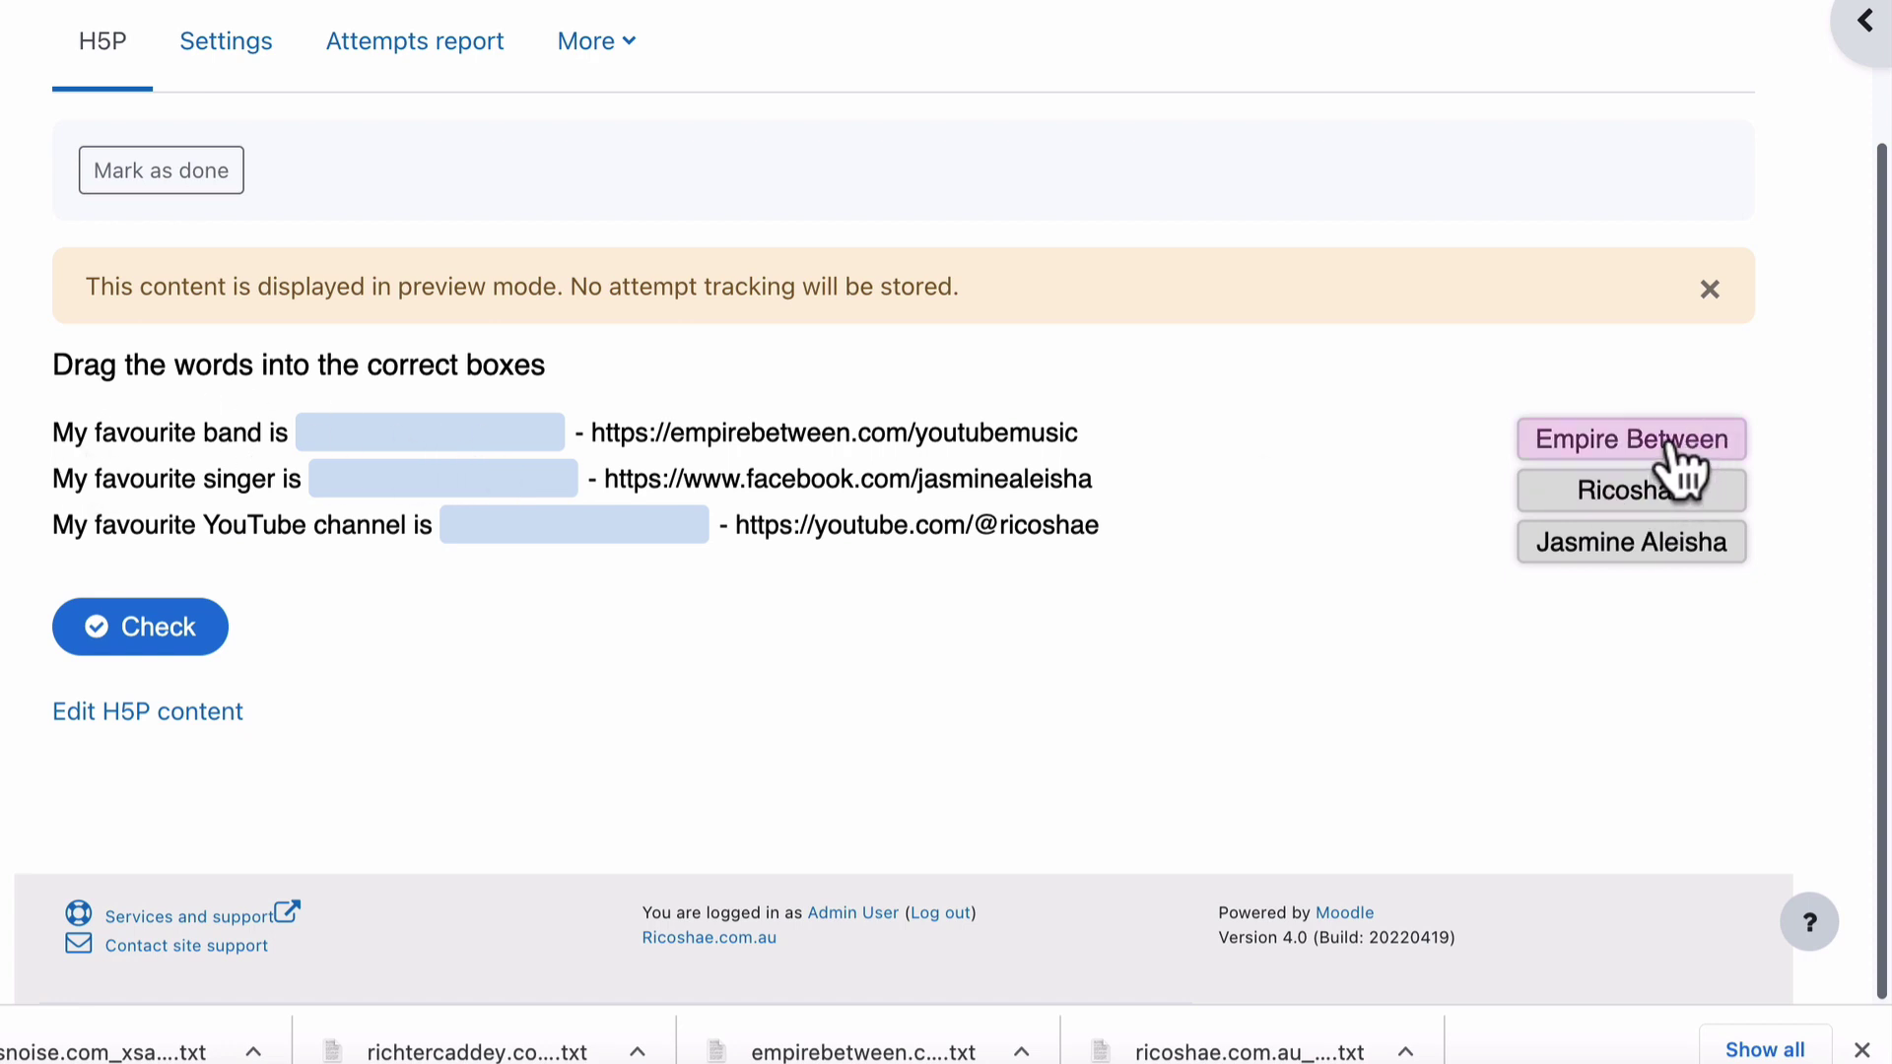
{"action": "left_click_drag", "start_coordinate": [1672, 452], "coordinate": [497, 439]}
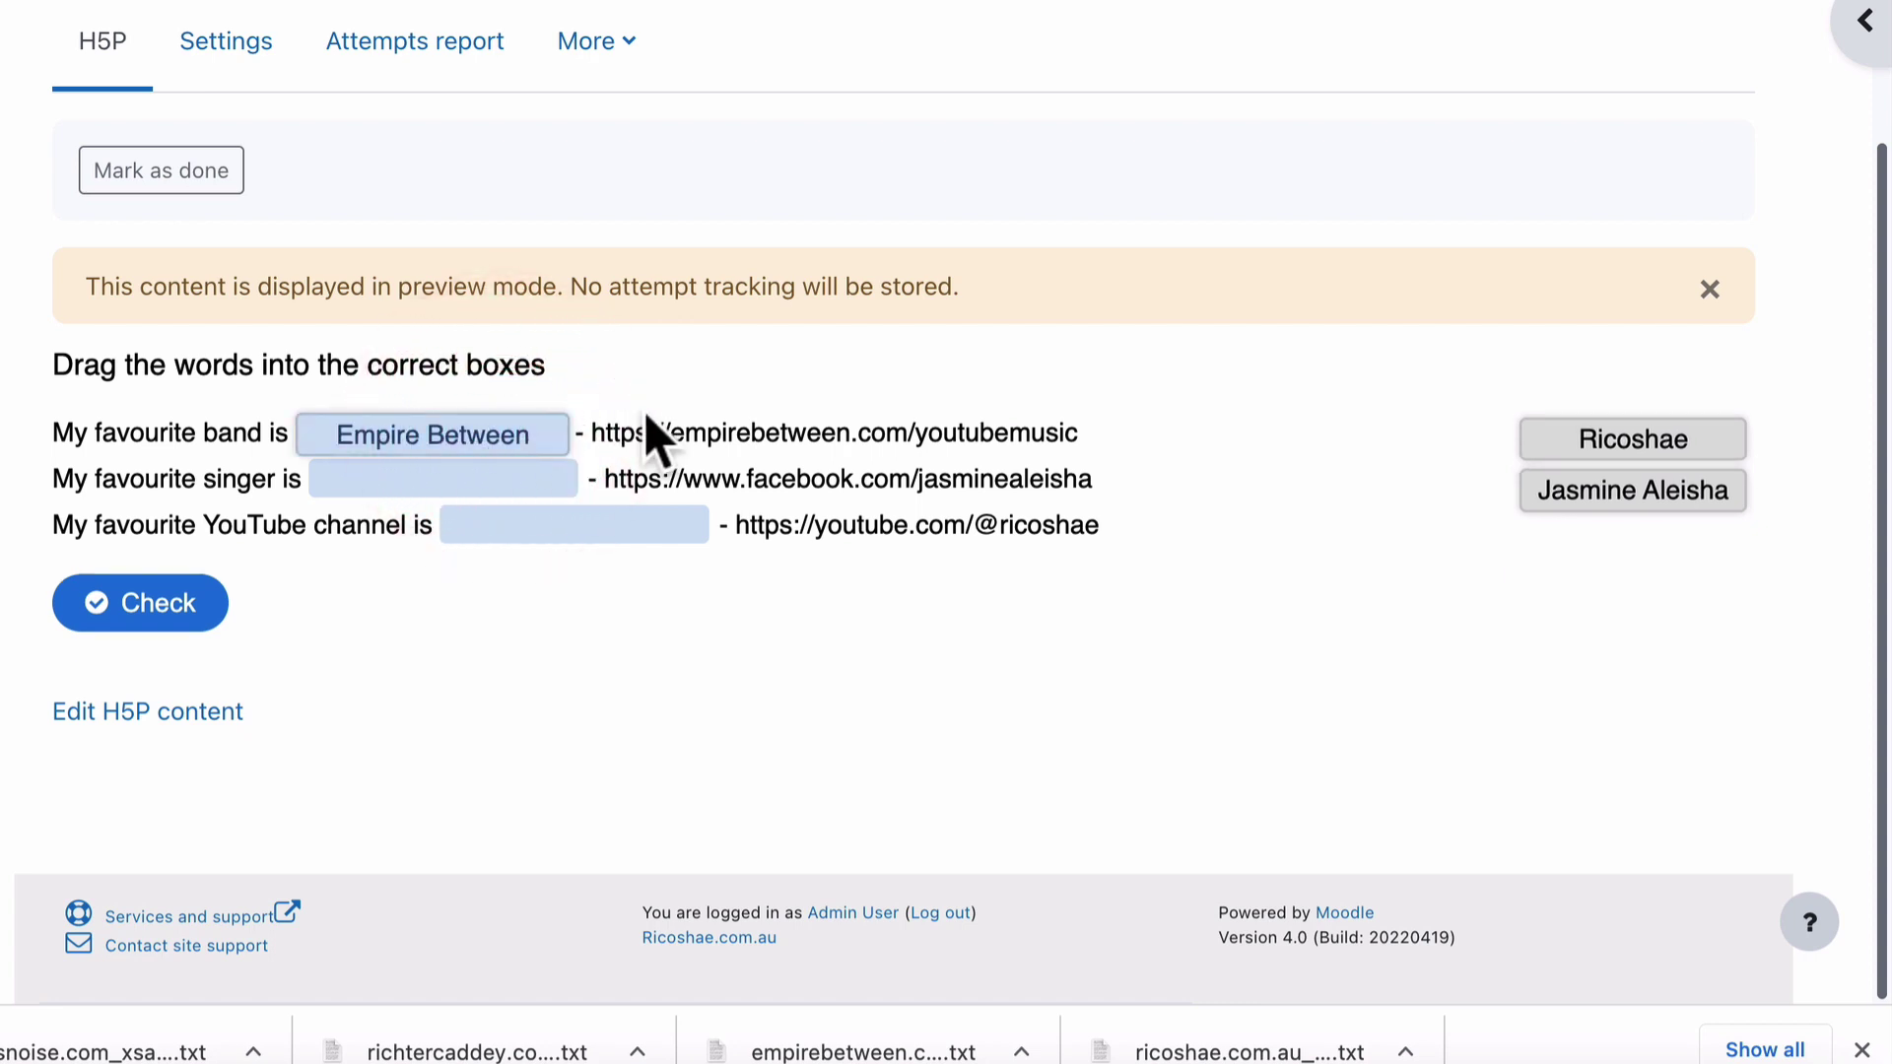
{"action": "left_click_drag", "start_coordinate": [593, 436], "coordinate": [1109, 456]}
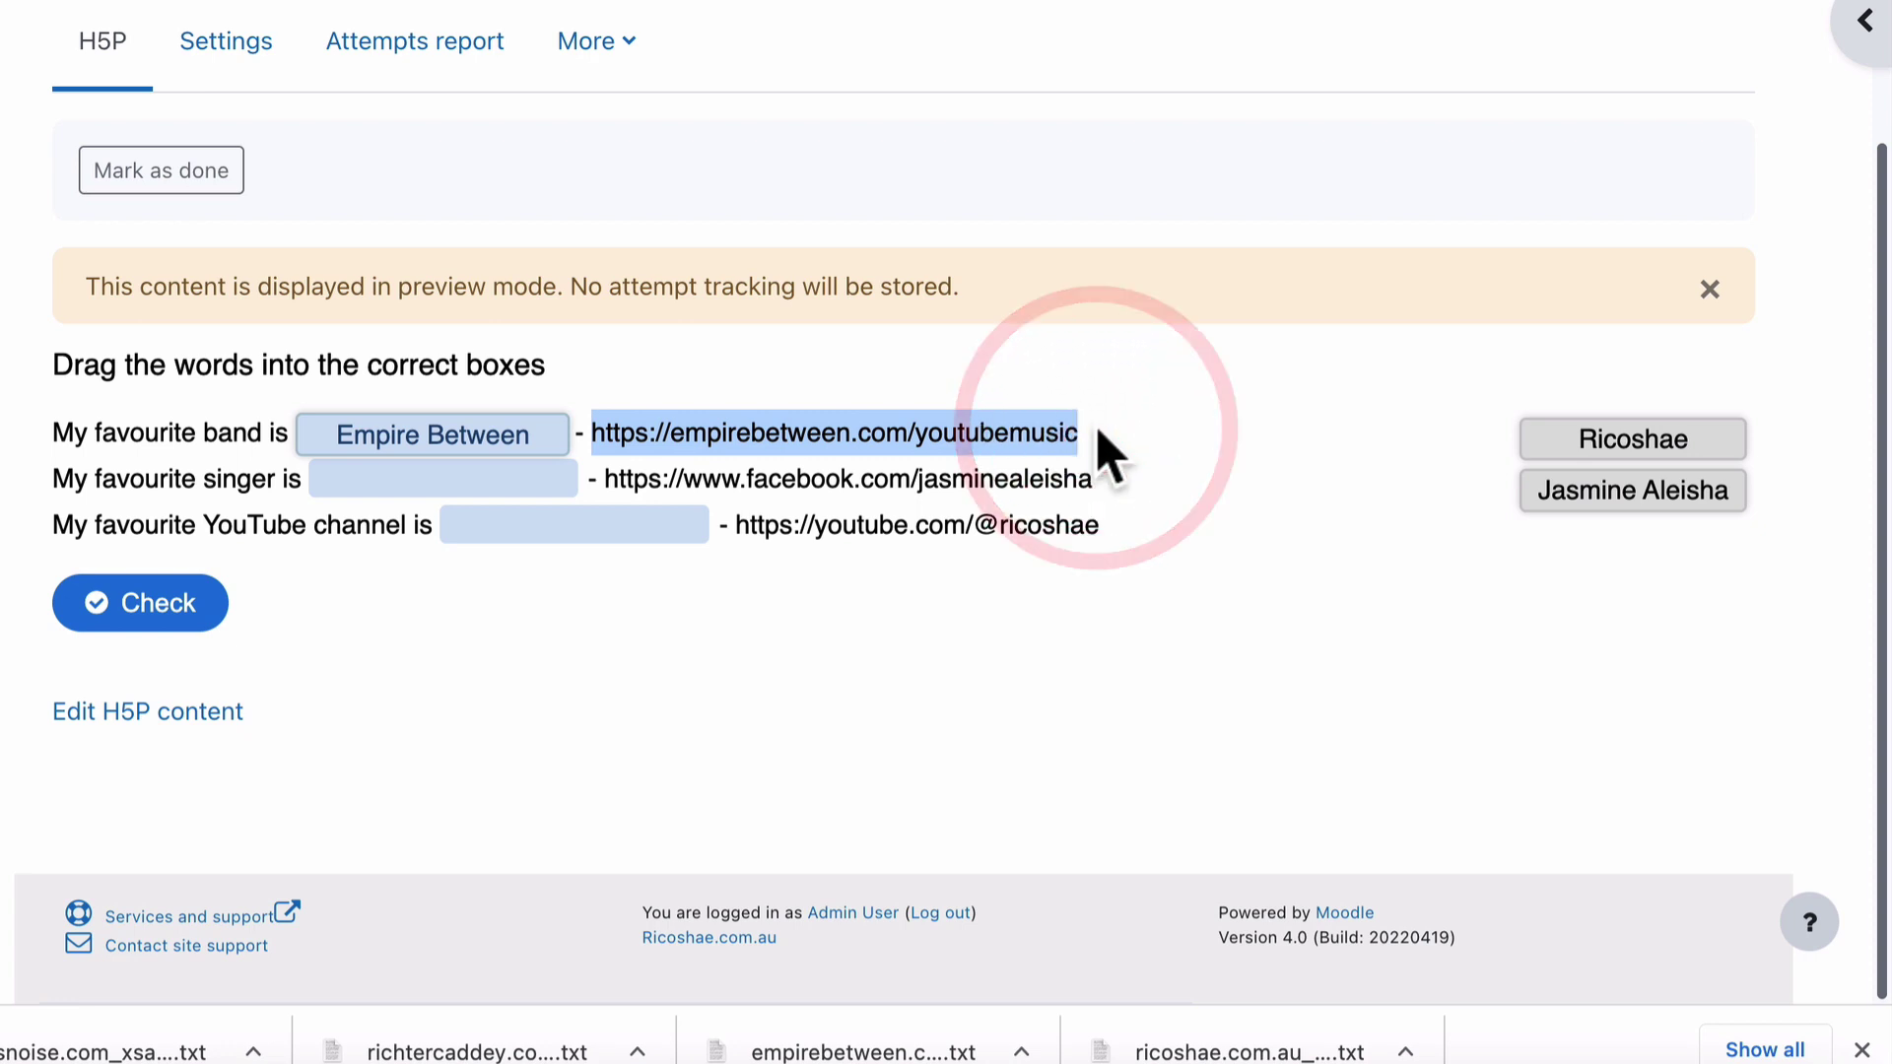
{"action": "left_click", "coordinate": [233, 471]}
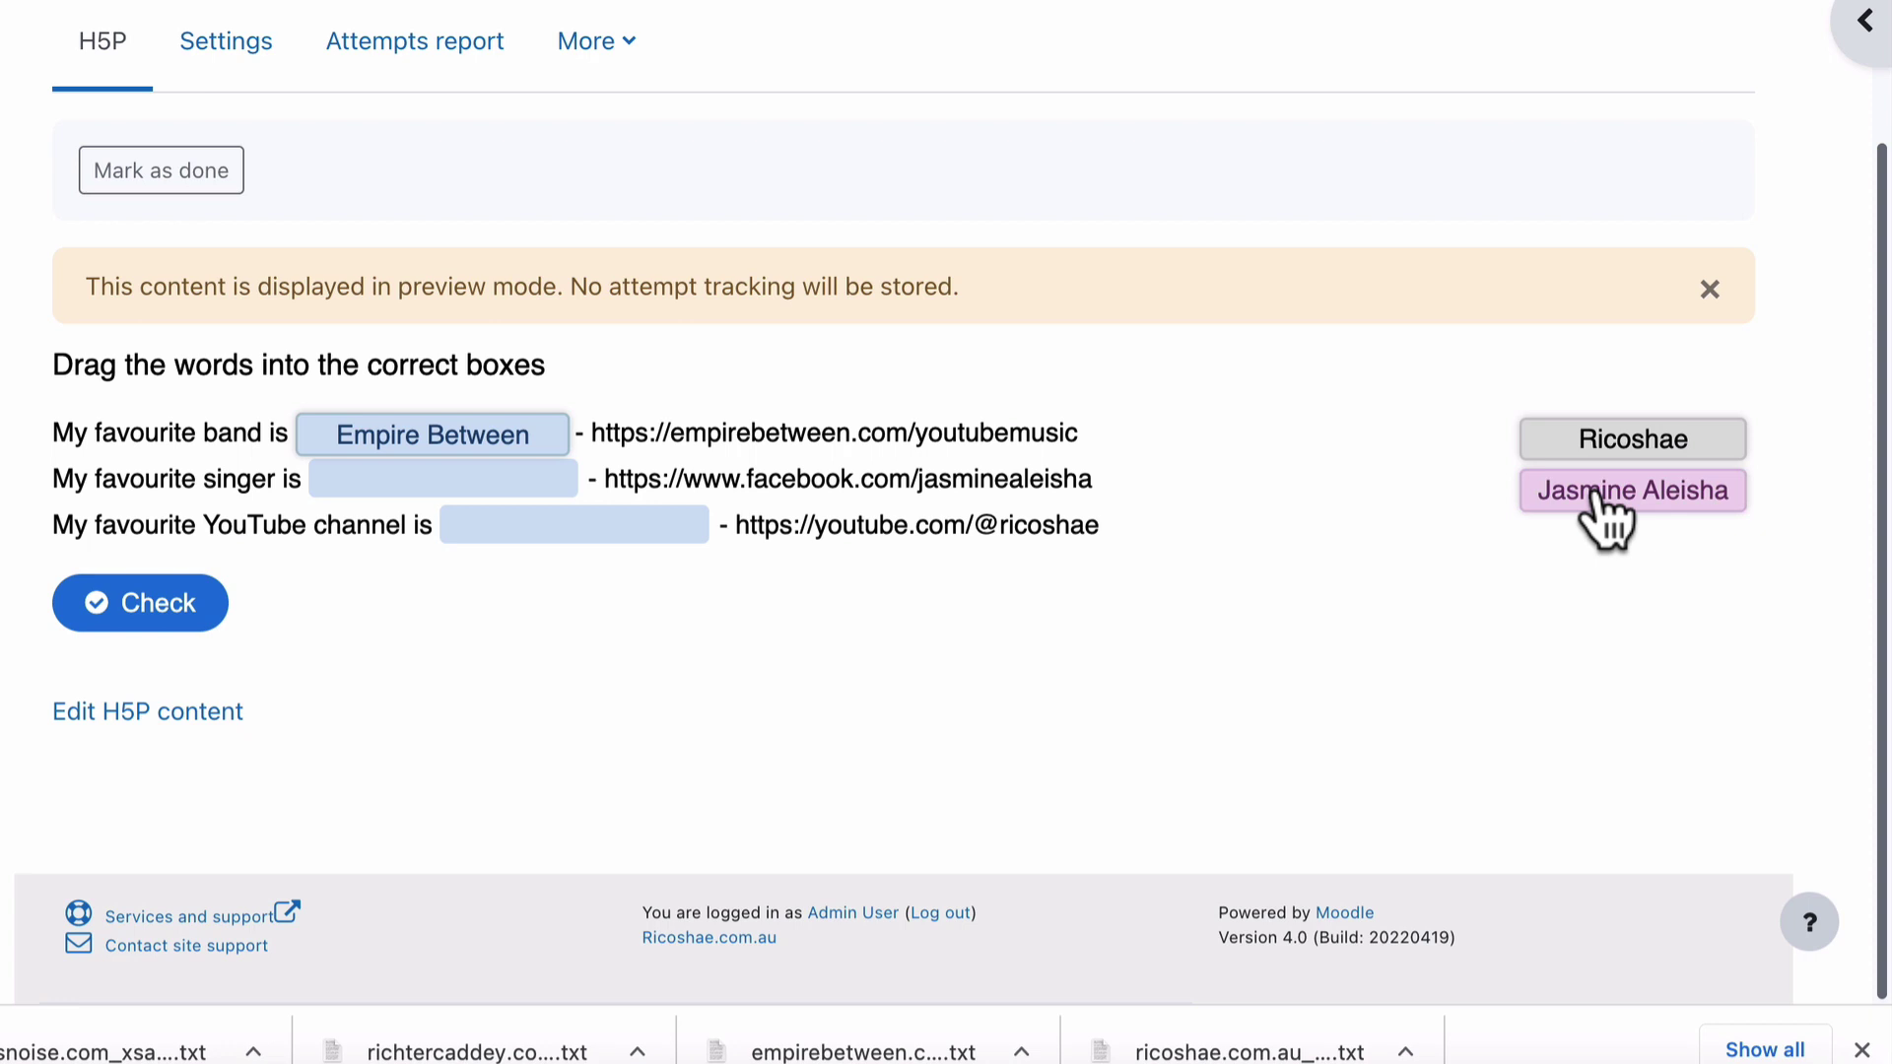
Step: Drop Jasmine Aleisha and Ricoshae into their blanks and check the answers for 3/3
{"action": "left_click_drag", "start_coordinate": [1596, 500], "coordinate": [418, 492]}
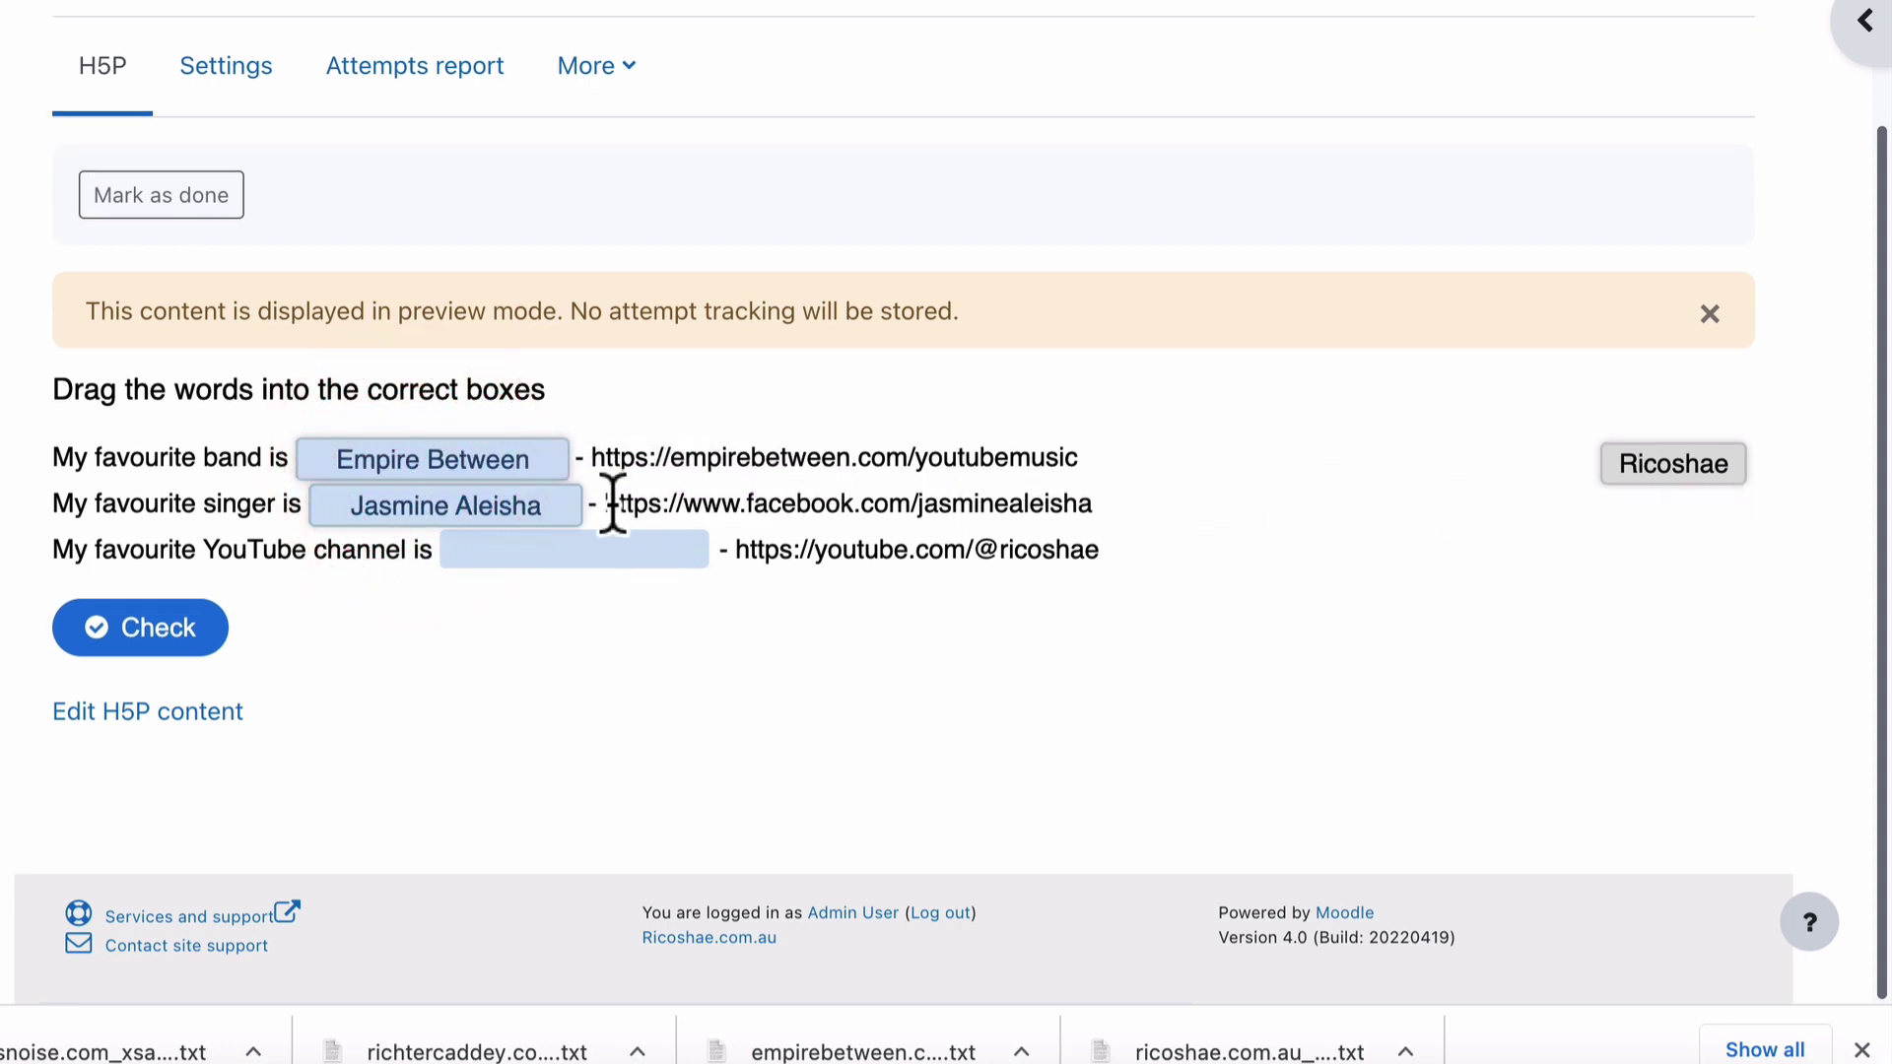
{"action": "left_click_drag", "start_coordinate": [614, 504], "coordinate": [1092, 493]}
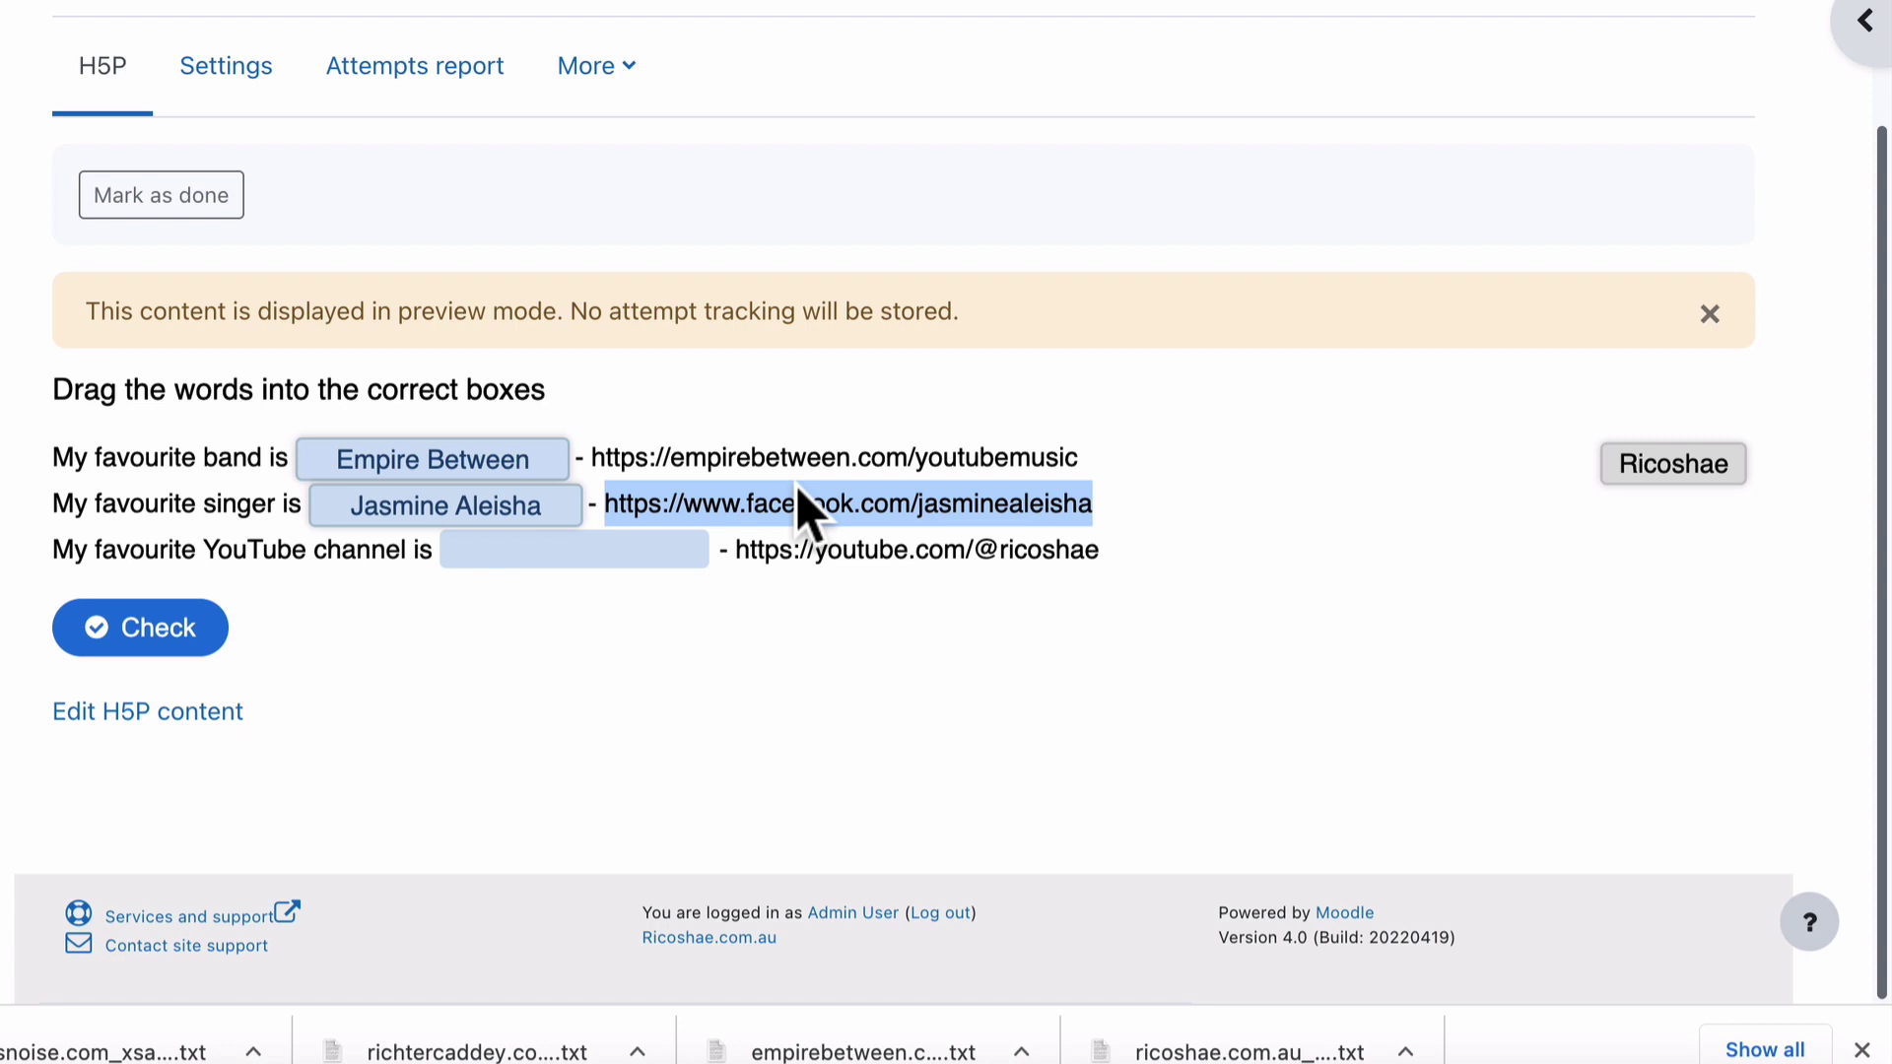
{"action": "left_click_drag", "start_coordinate": [1668, 501], "coordinate": [538, 552]}
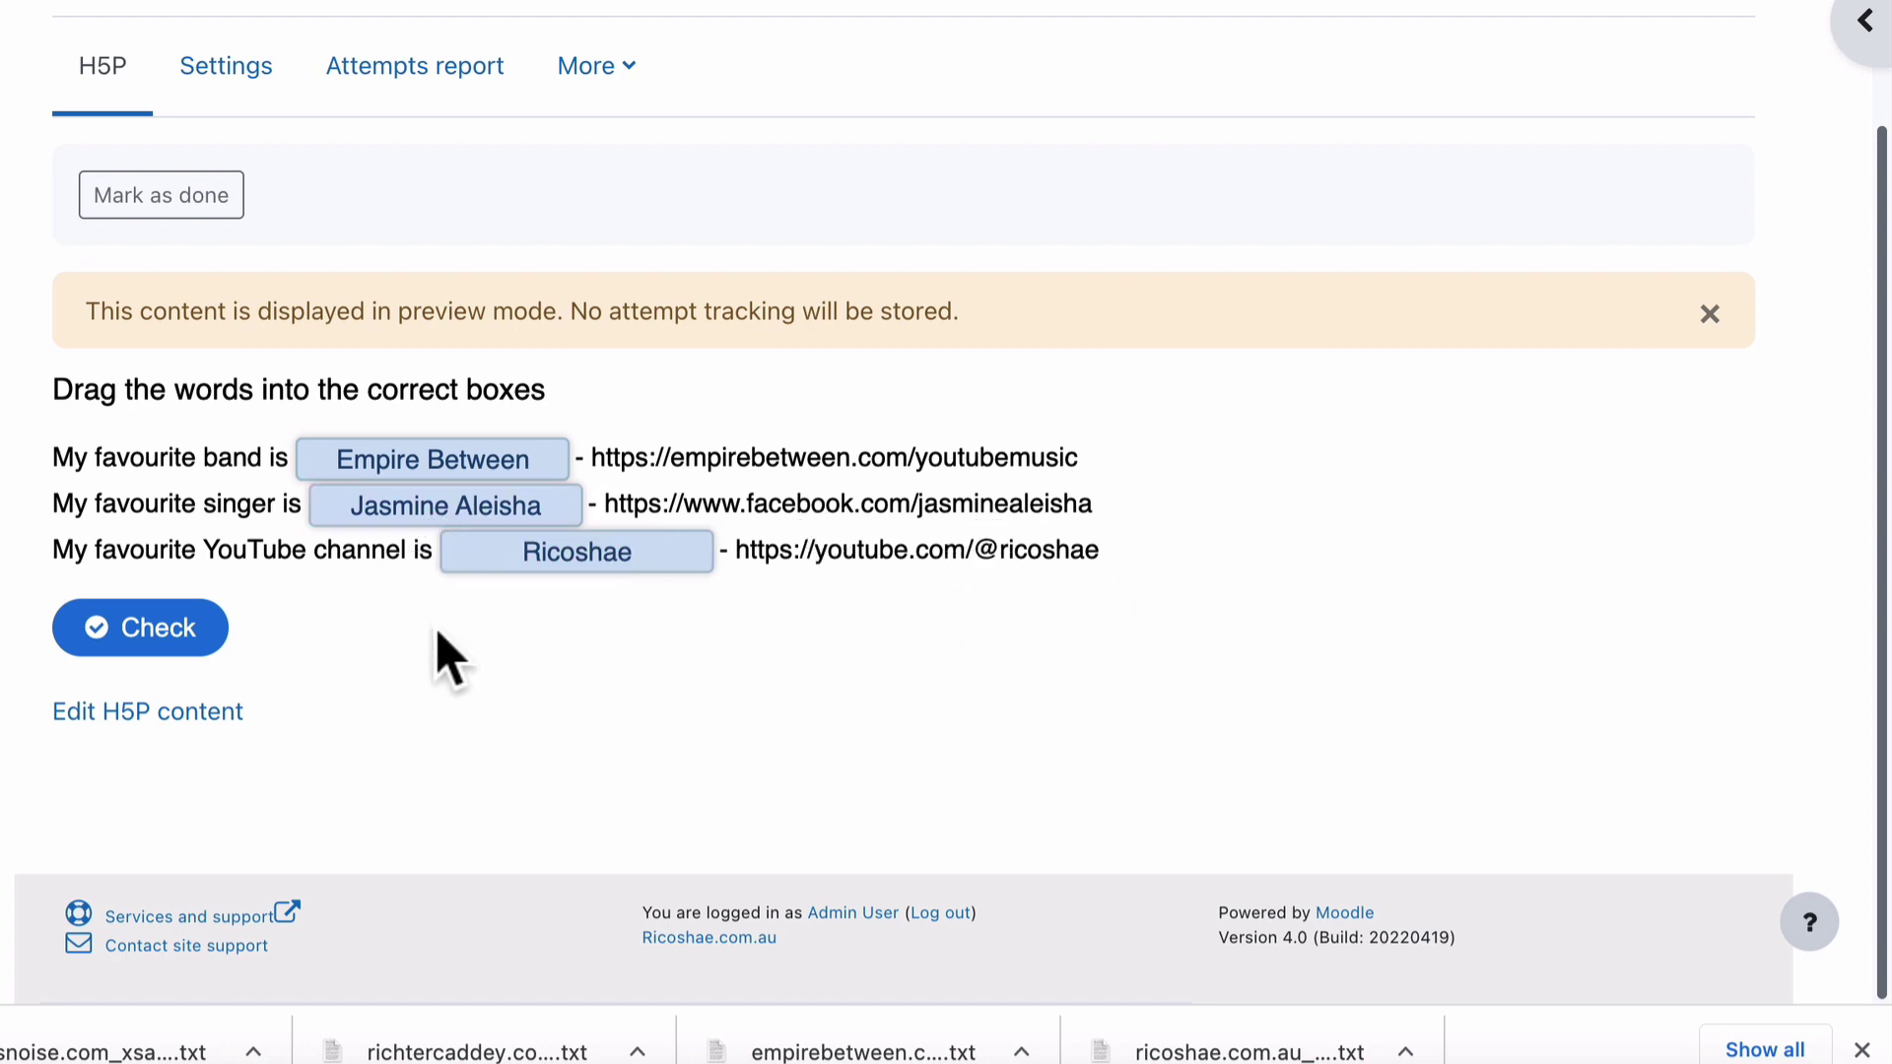
{"action": "left_click", "coordinate": [158, 645]}
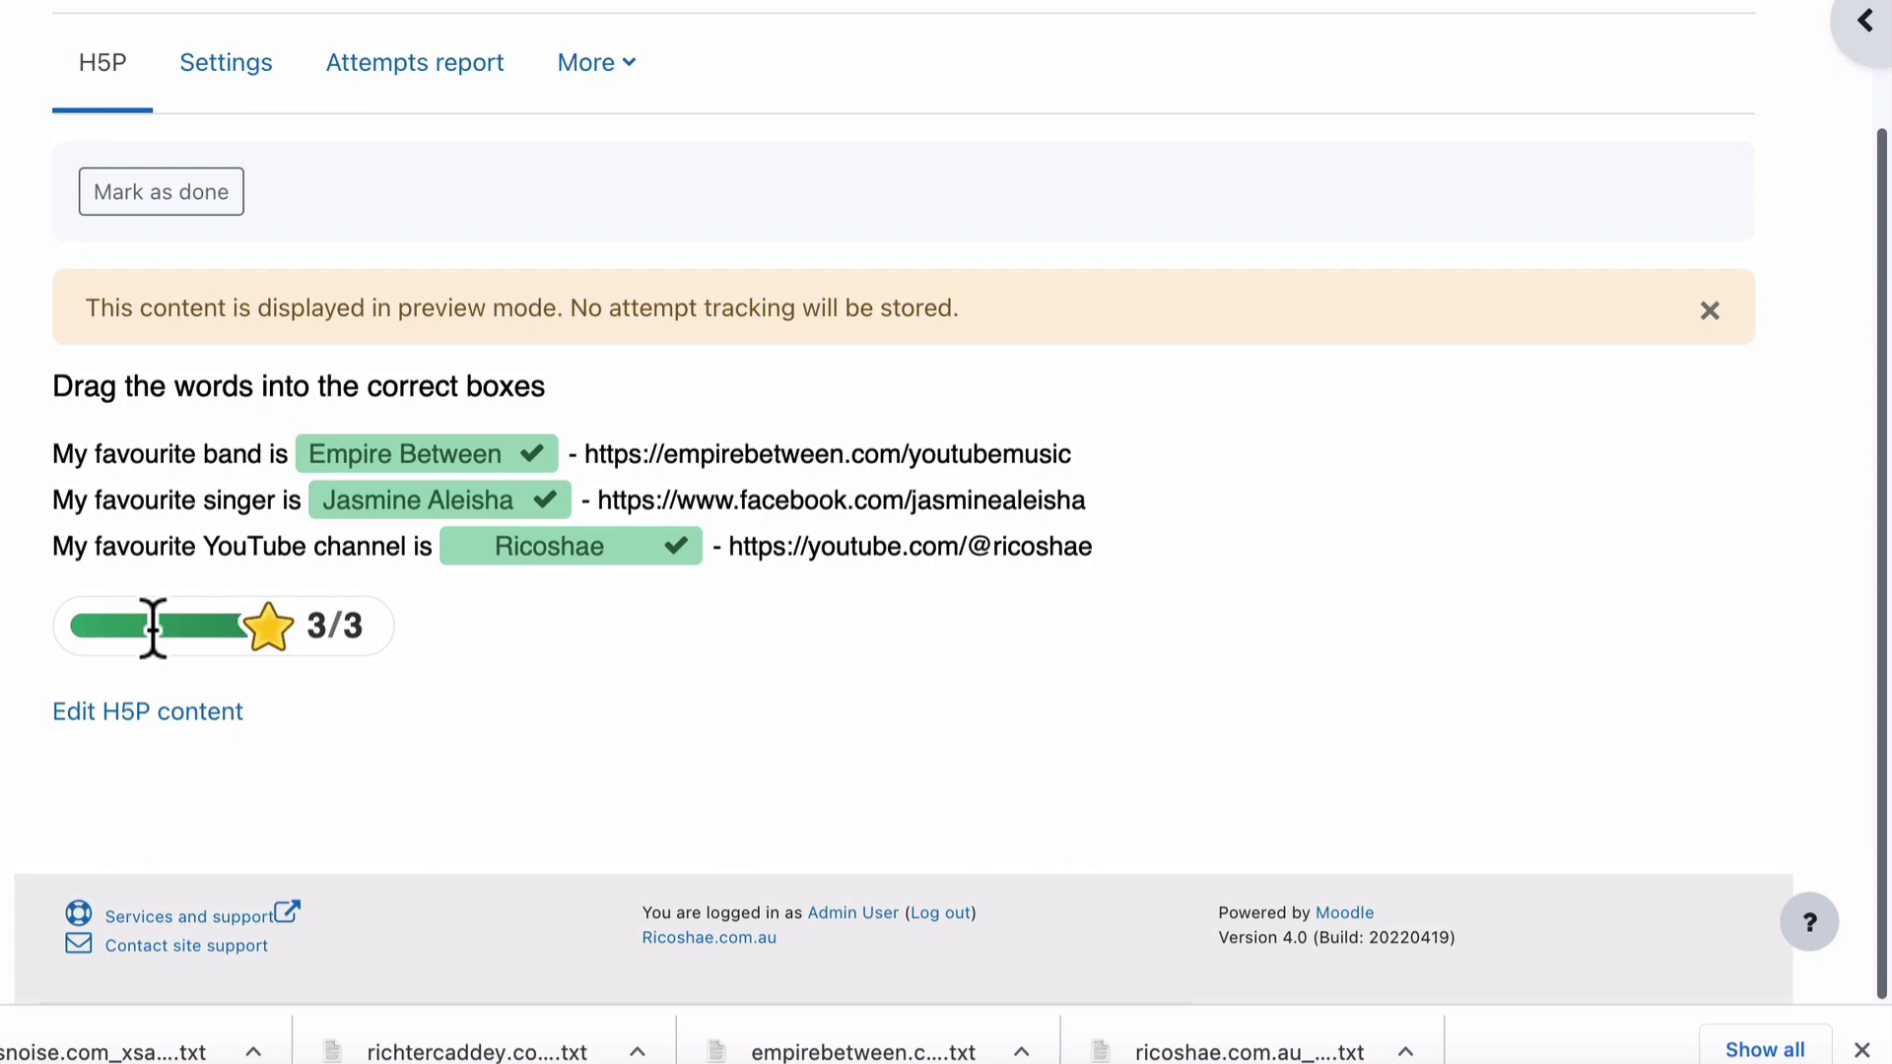
Step: Return to the H5PDemo course and add an H5P activity to the Experiments section
{"action": "scroll", "coordinate": [152, 628], "scroll_direction": "up", "scroll_amount": 2}
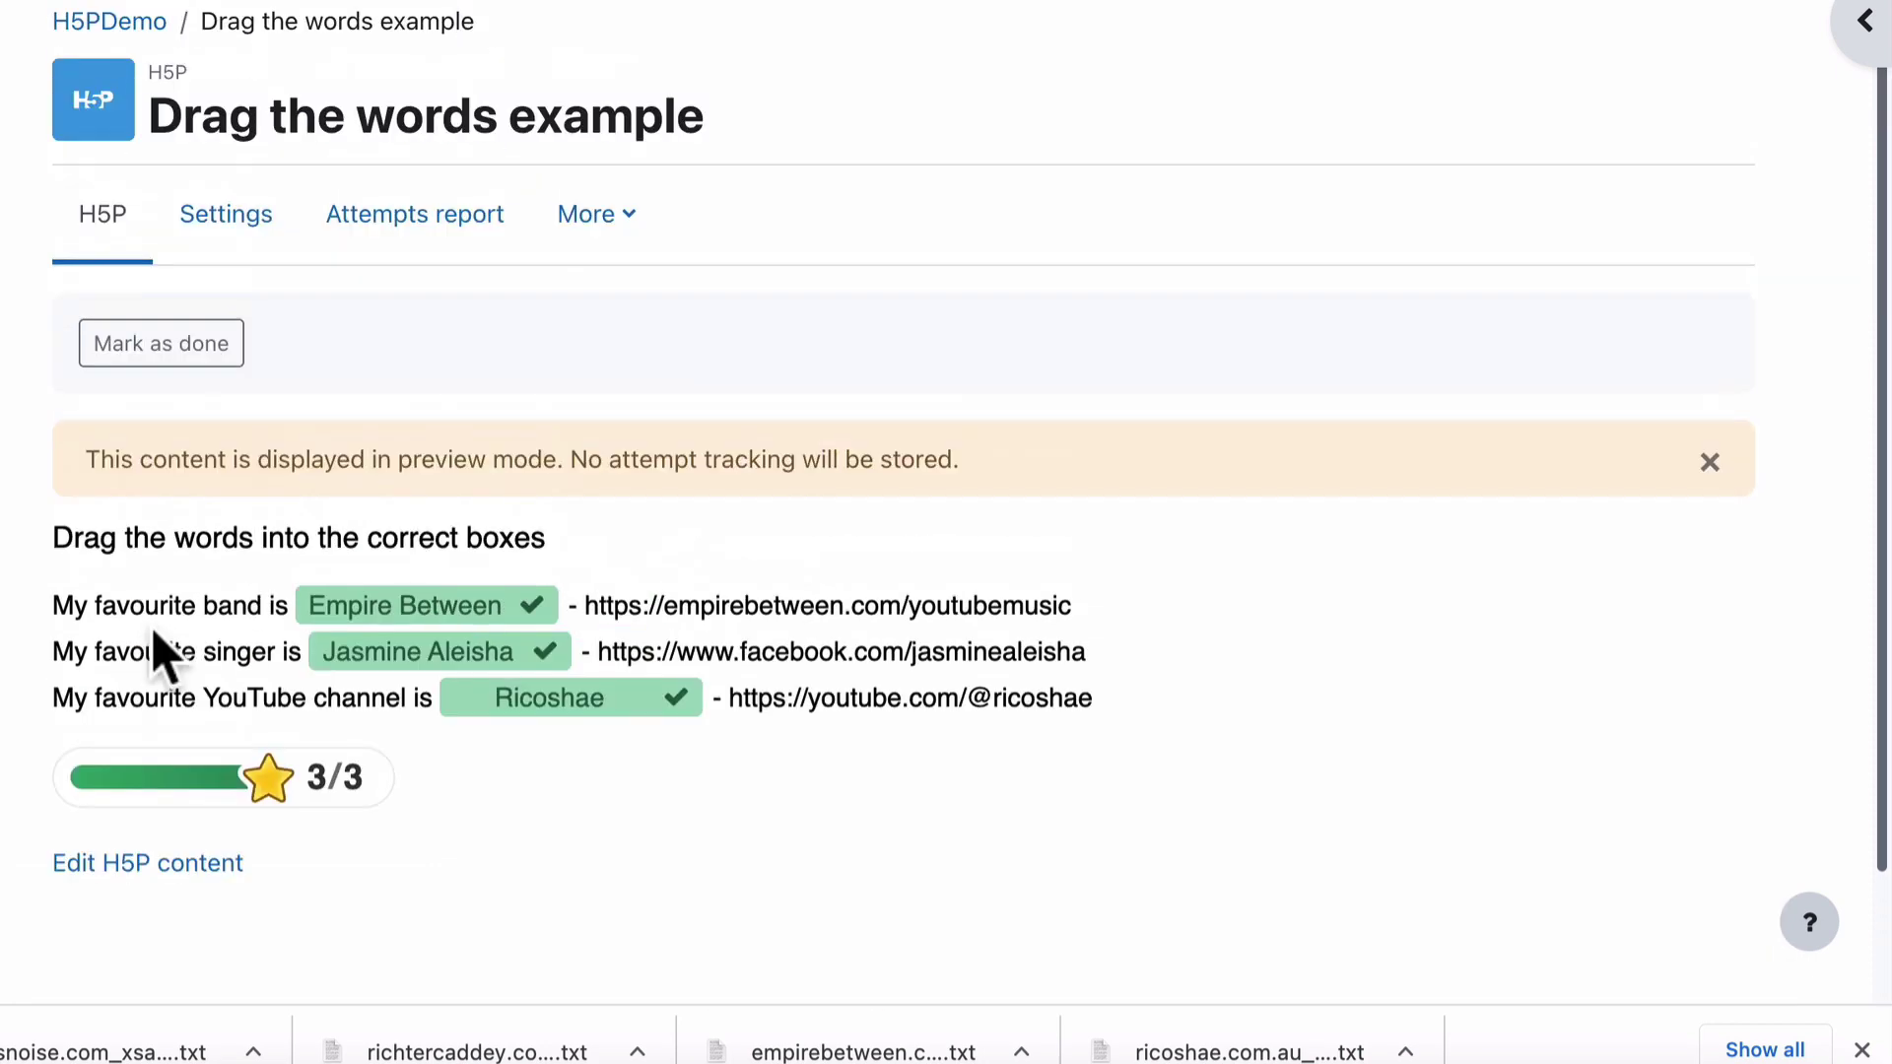
{"action": "left_click", "coordinate": [107, 21]}
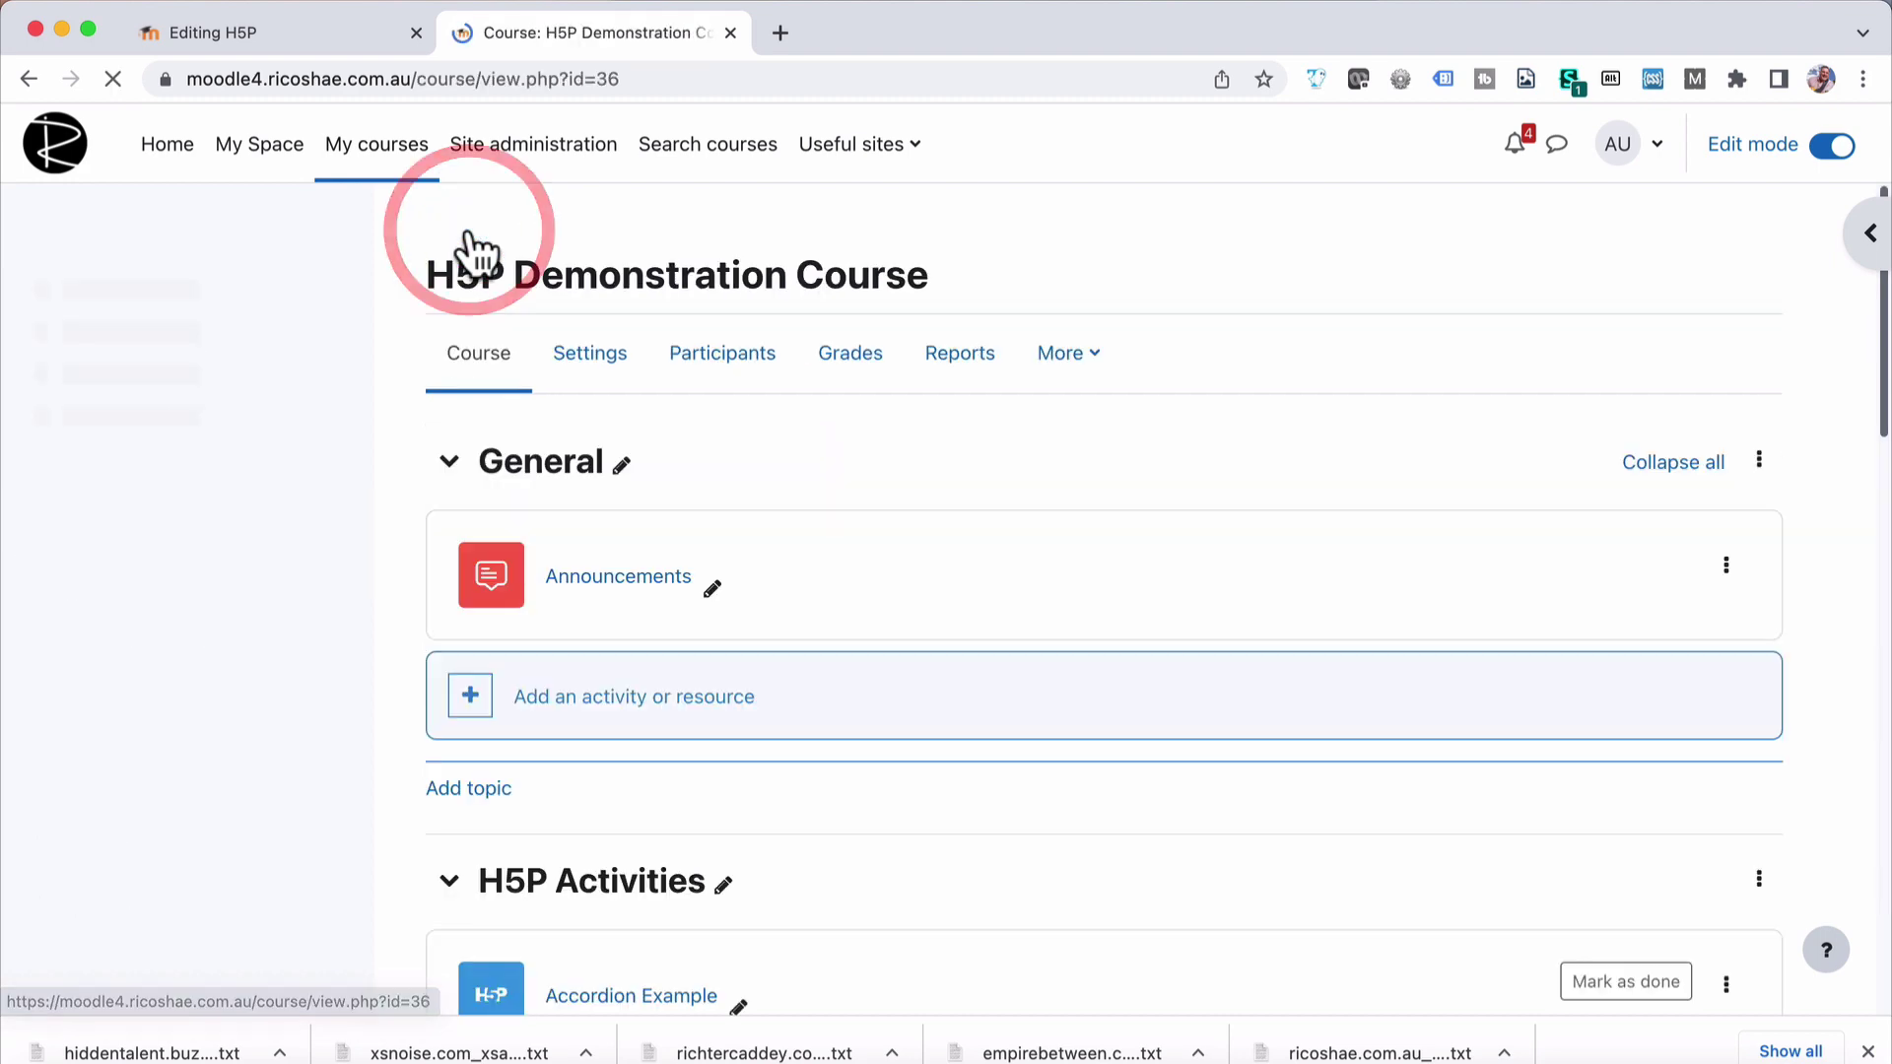
{"action": "scroll", "coordinate": [1238, 726], "scroll_direction": "down", "scroll_amount": 10}
{"action": "scroll", "coordinate": [1246, 727], "scroll_direction": "down", "scroll_amount": 7}
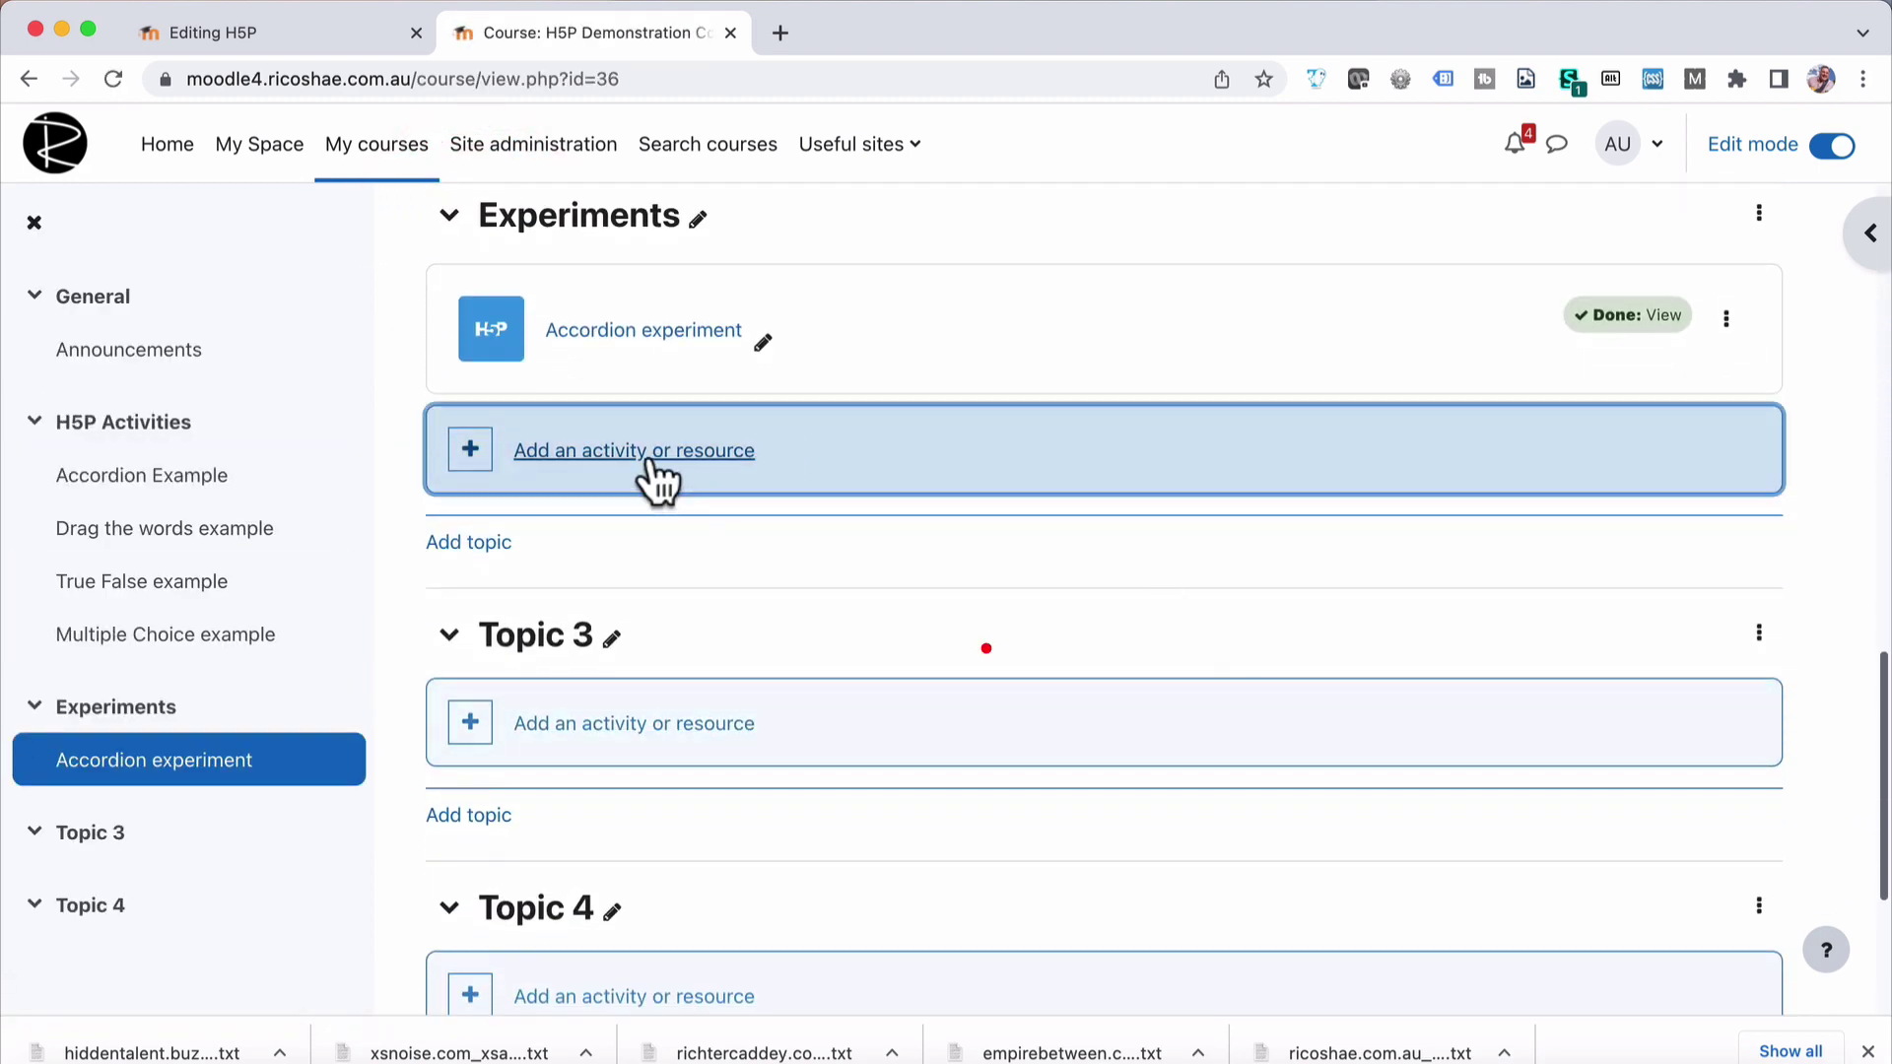
{"action": "left_click", "coordinate": [654, 466]}
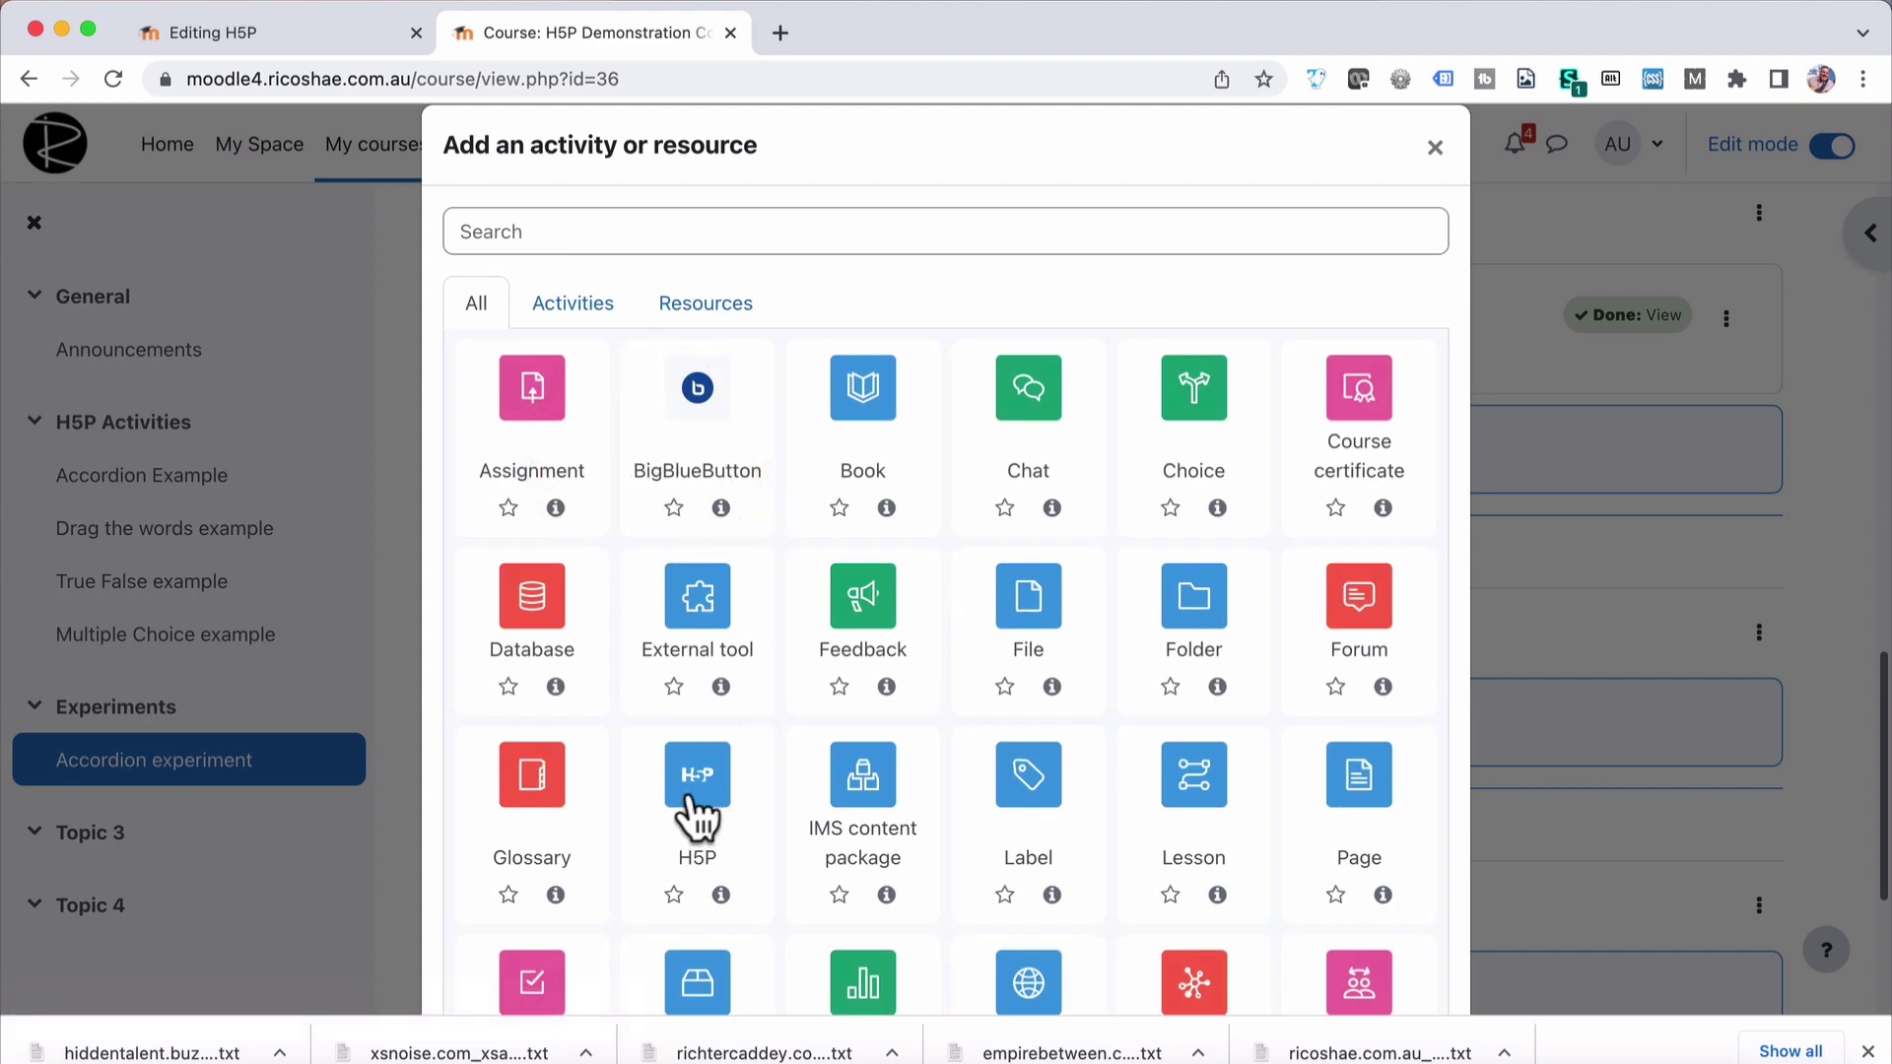
{"action": "left_click", "coordinate": [697, 781]}
Step: Name the new H5P activity 'Drag the words'
{"action": "left_click", "coordinate": [821, 598]}
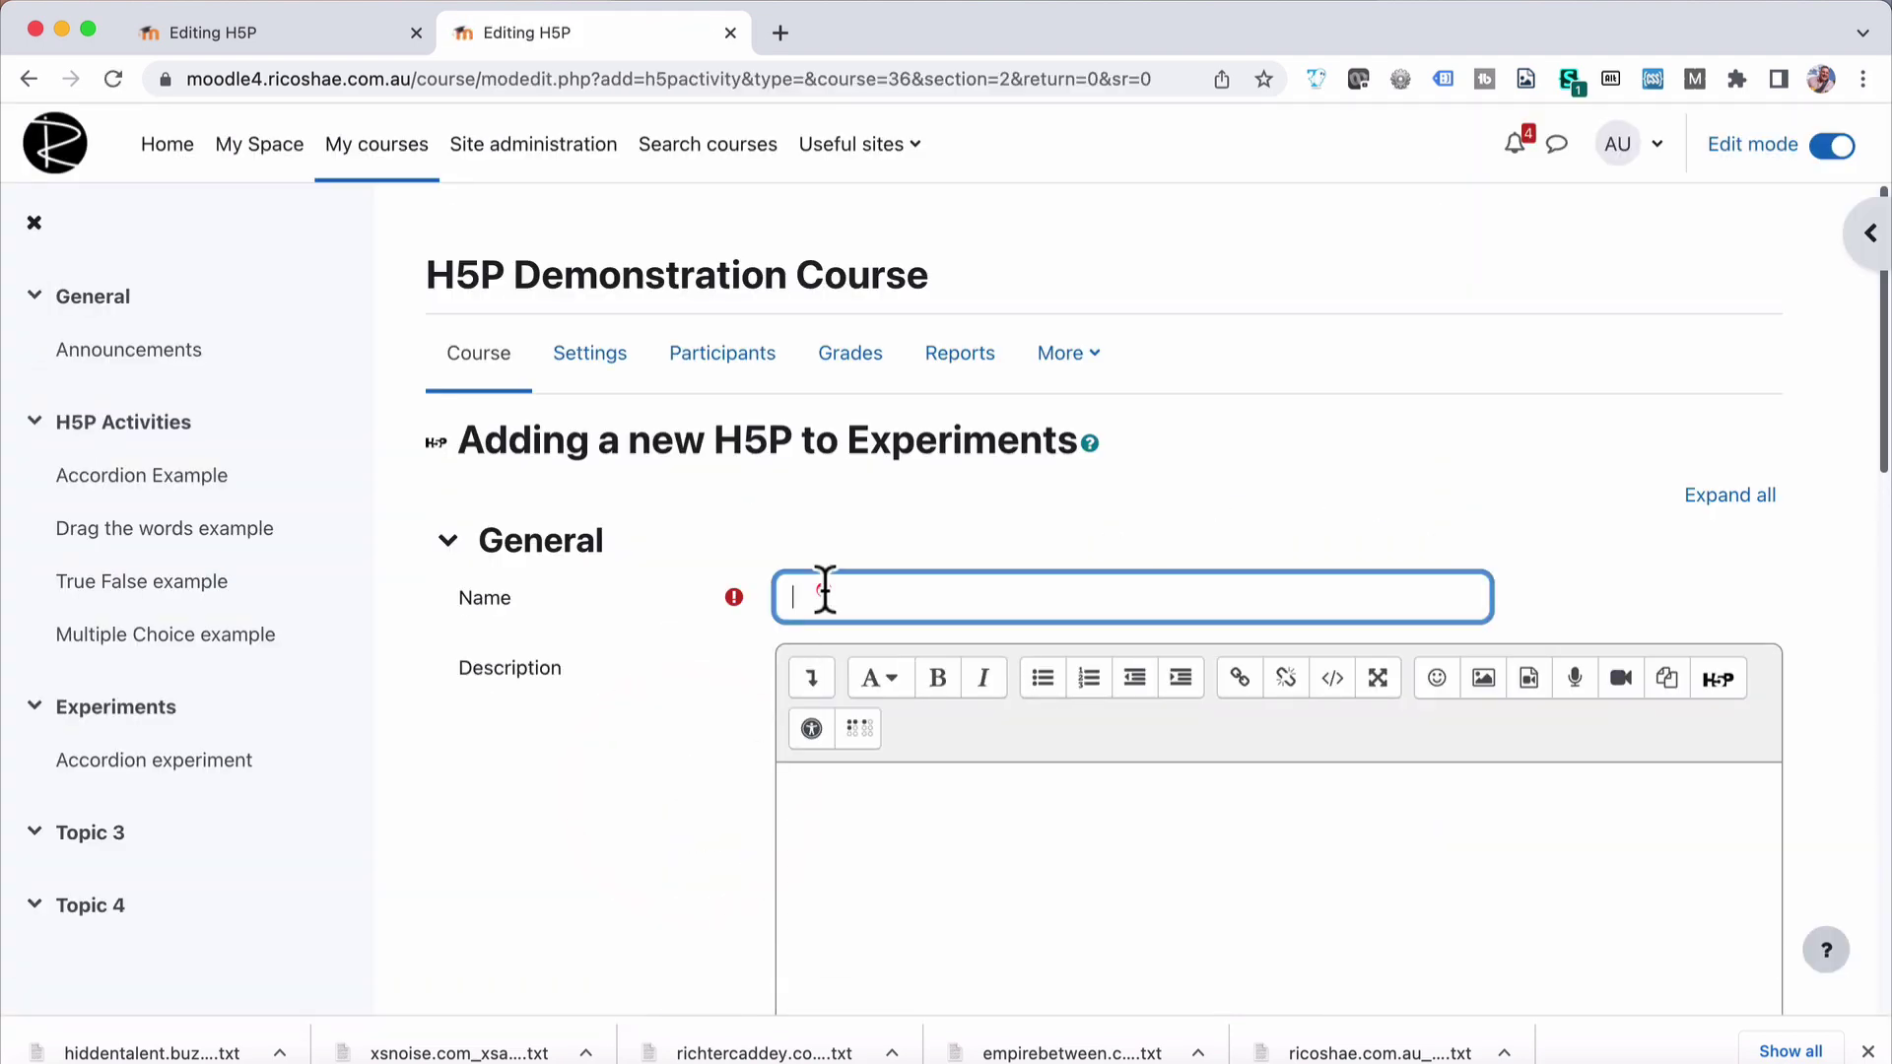
{"action": "type", "text": "Drag the words"}
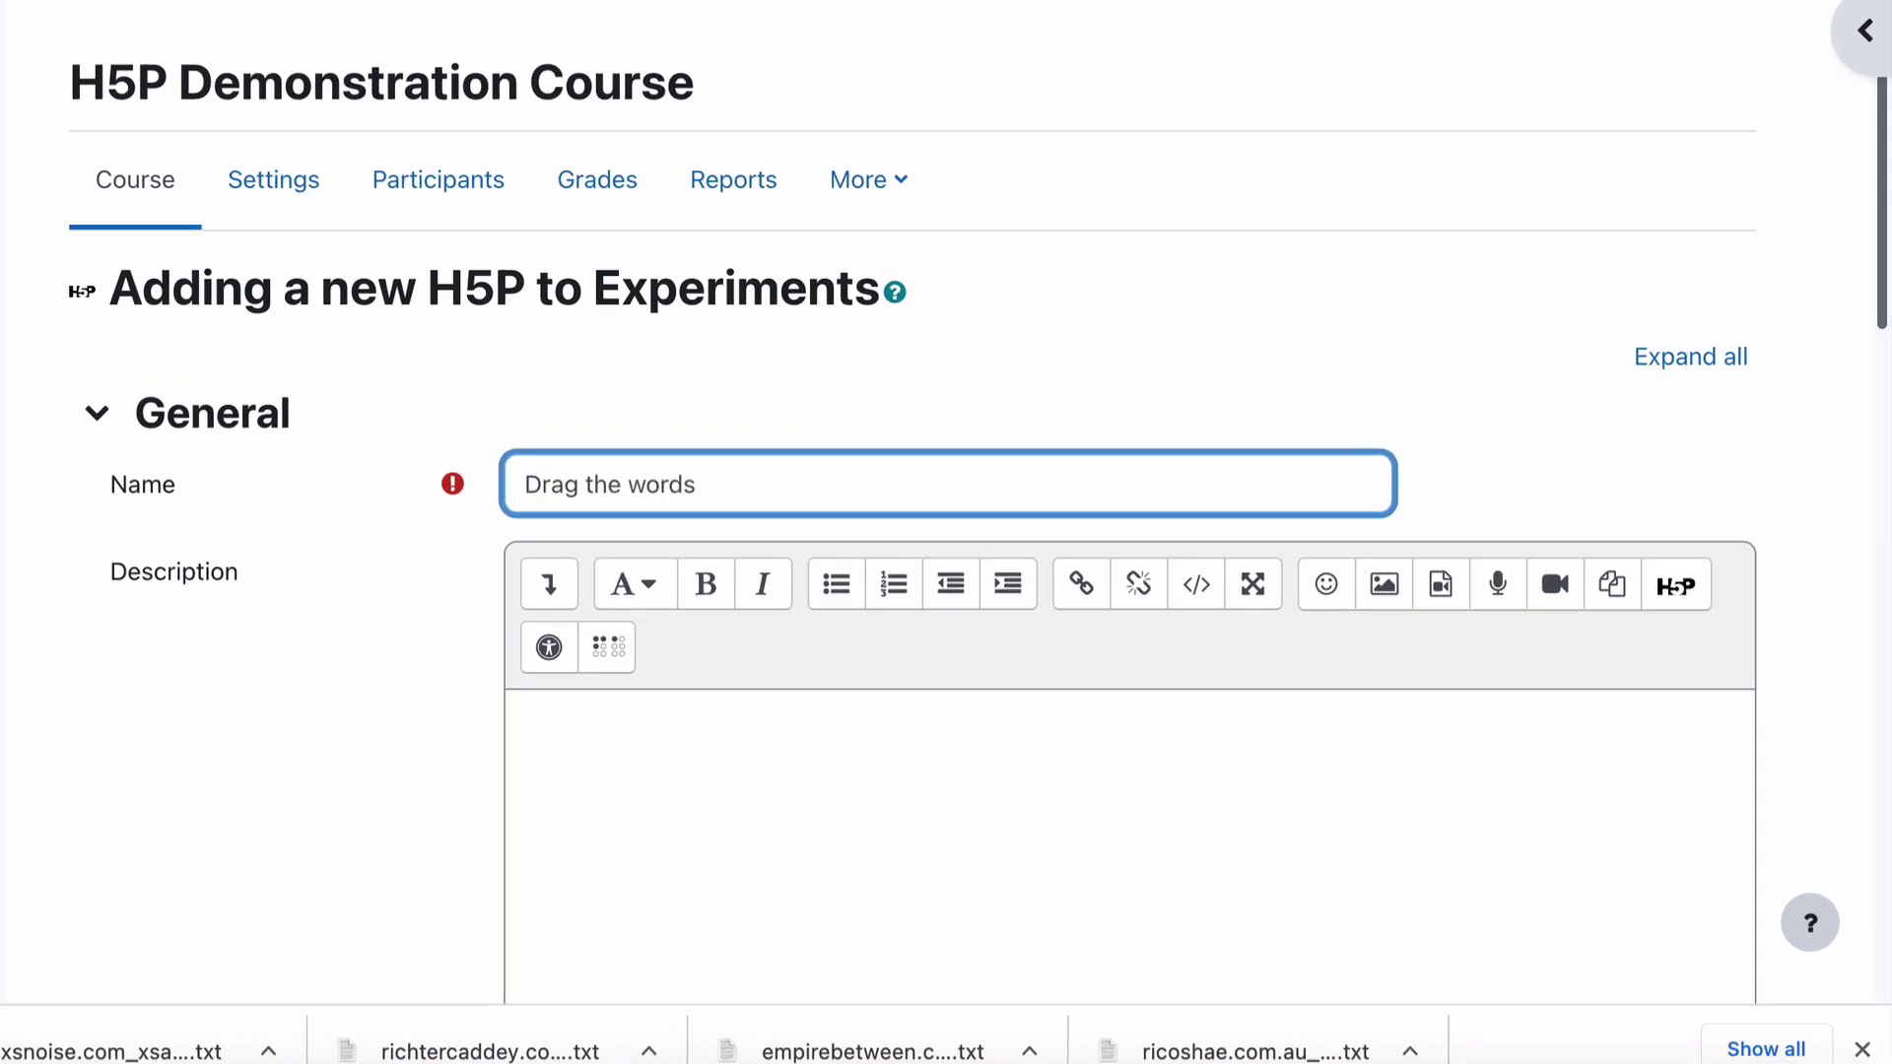
{"action": "scroll", "coordinate": [946, 591], "scroll_direction": "down", "scroll_amount": 10}
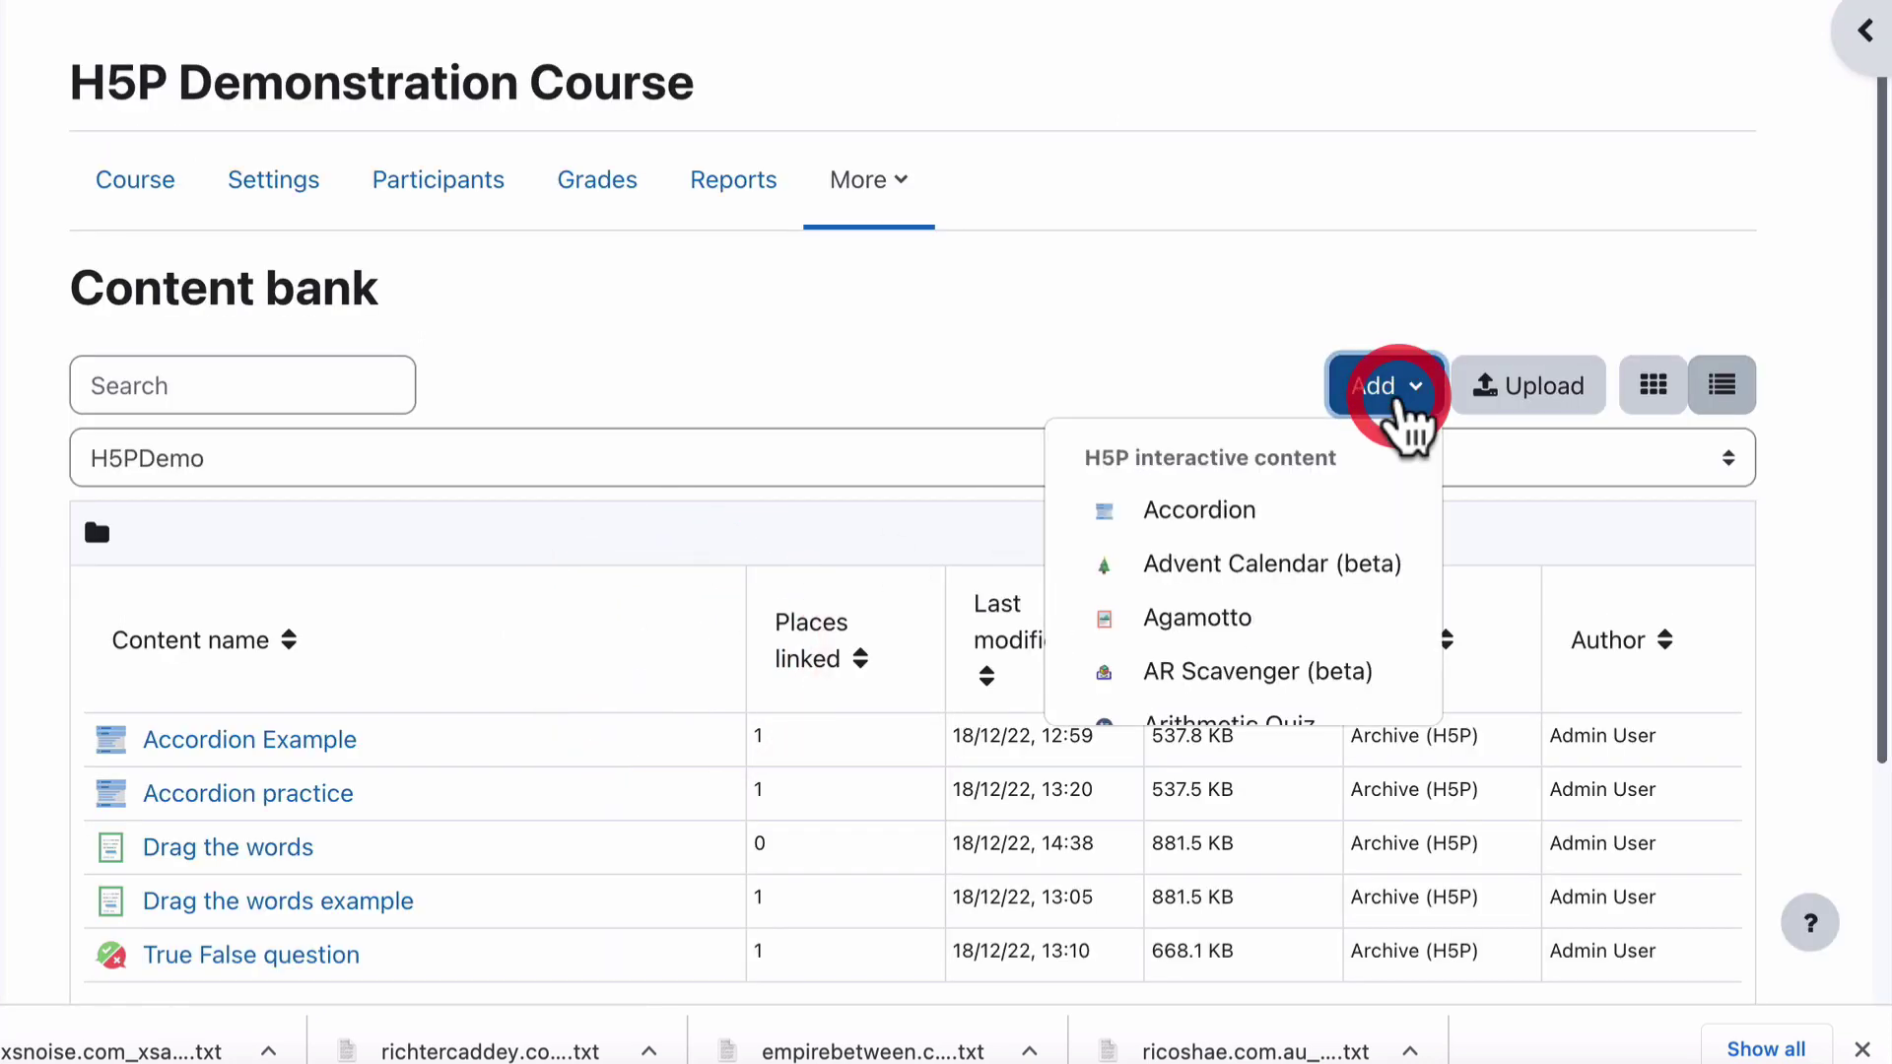
Step: Create Drag the Words content in the content bank titled 'Drag the words experiemnt'
{"action": "scroll", "coordinate": [1230, 542], "scroll_direction": "down", "scroll_amount": 3}
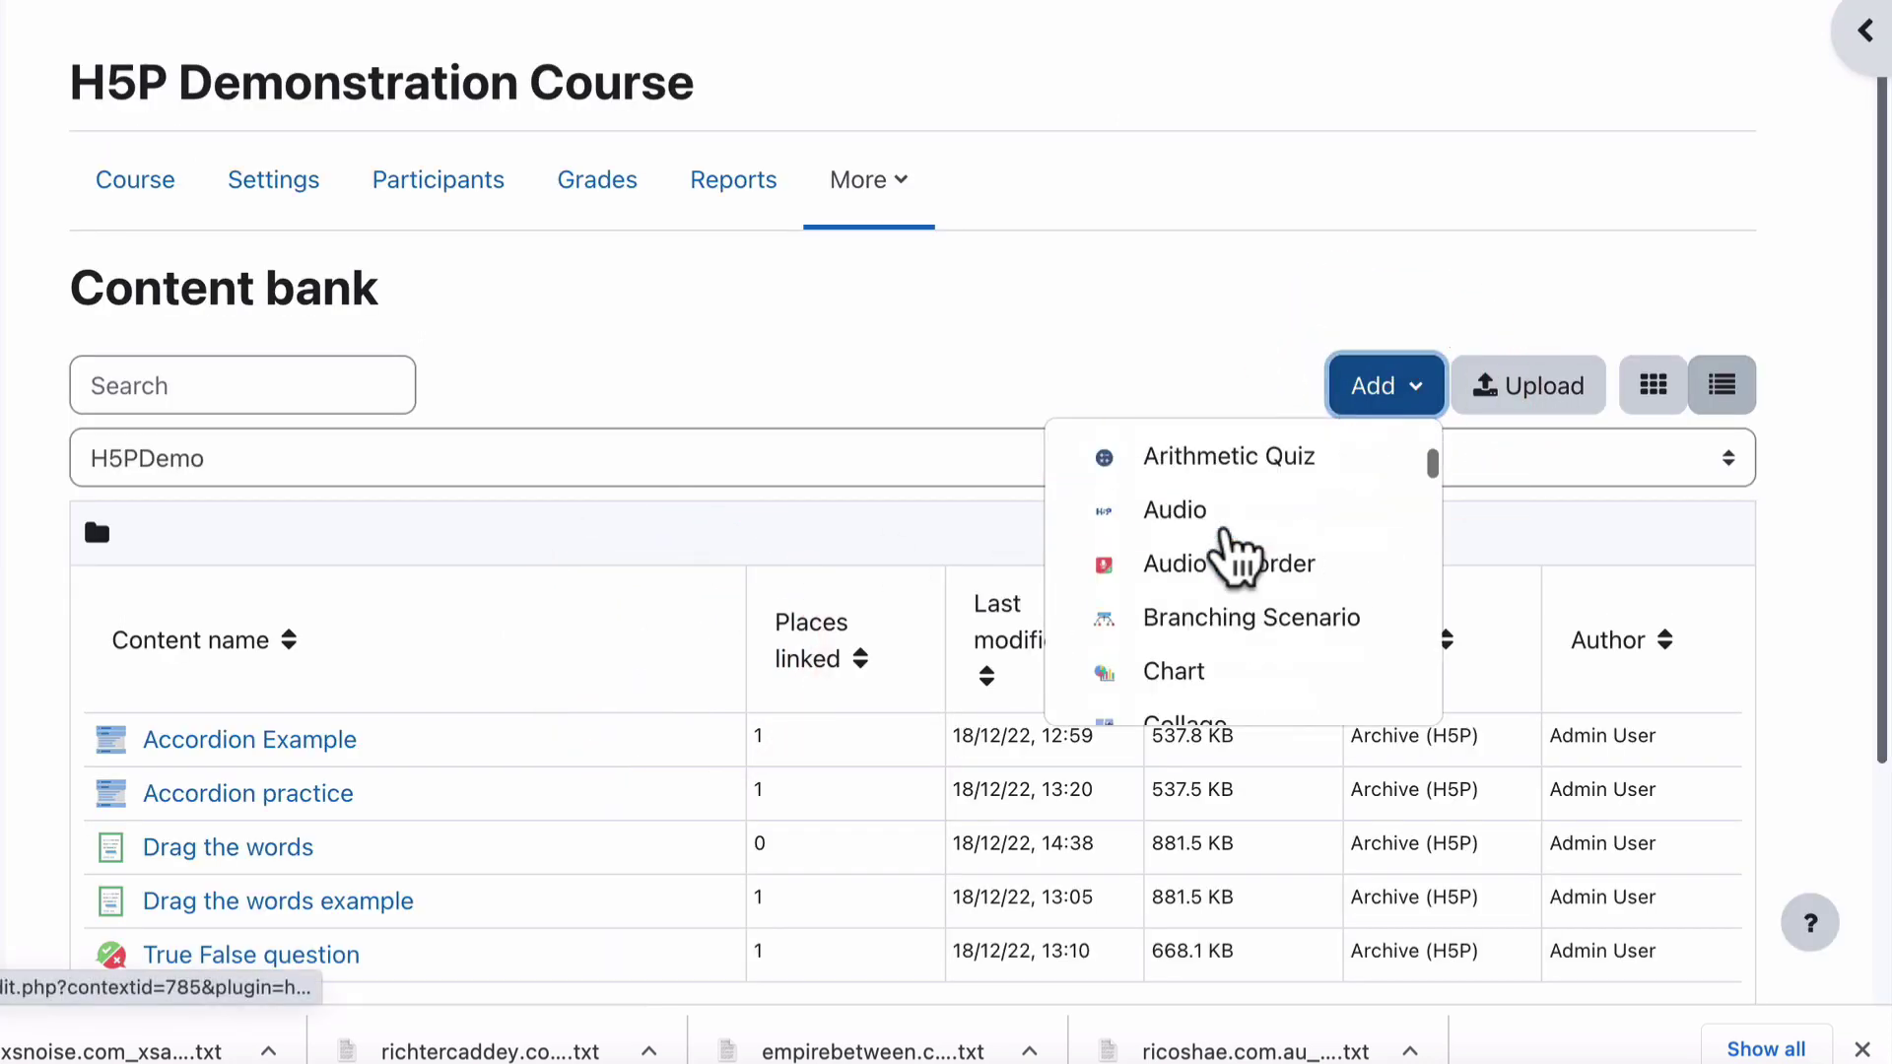
{"action": "scroll", "coordinate": [1225, 537], "scroll_direction": "down", "scroll_amount": 6}
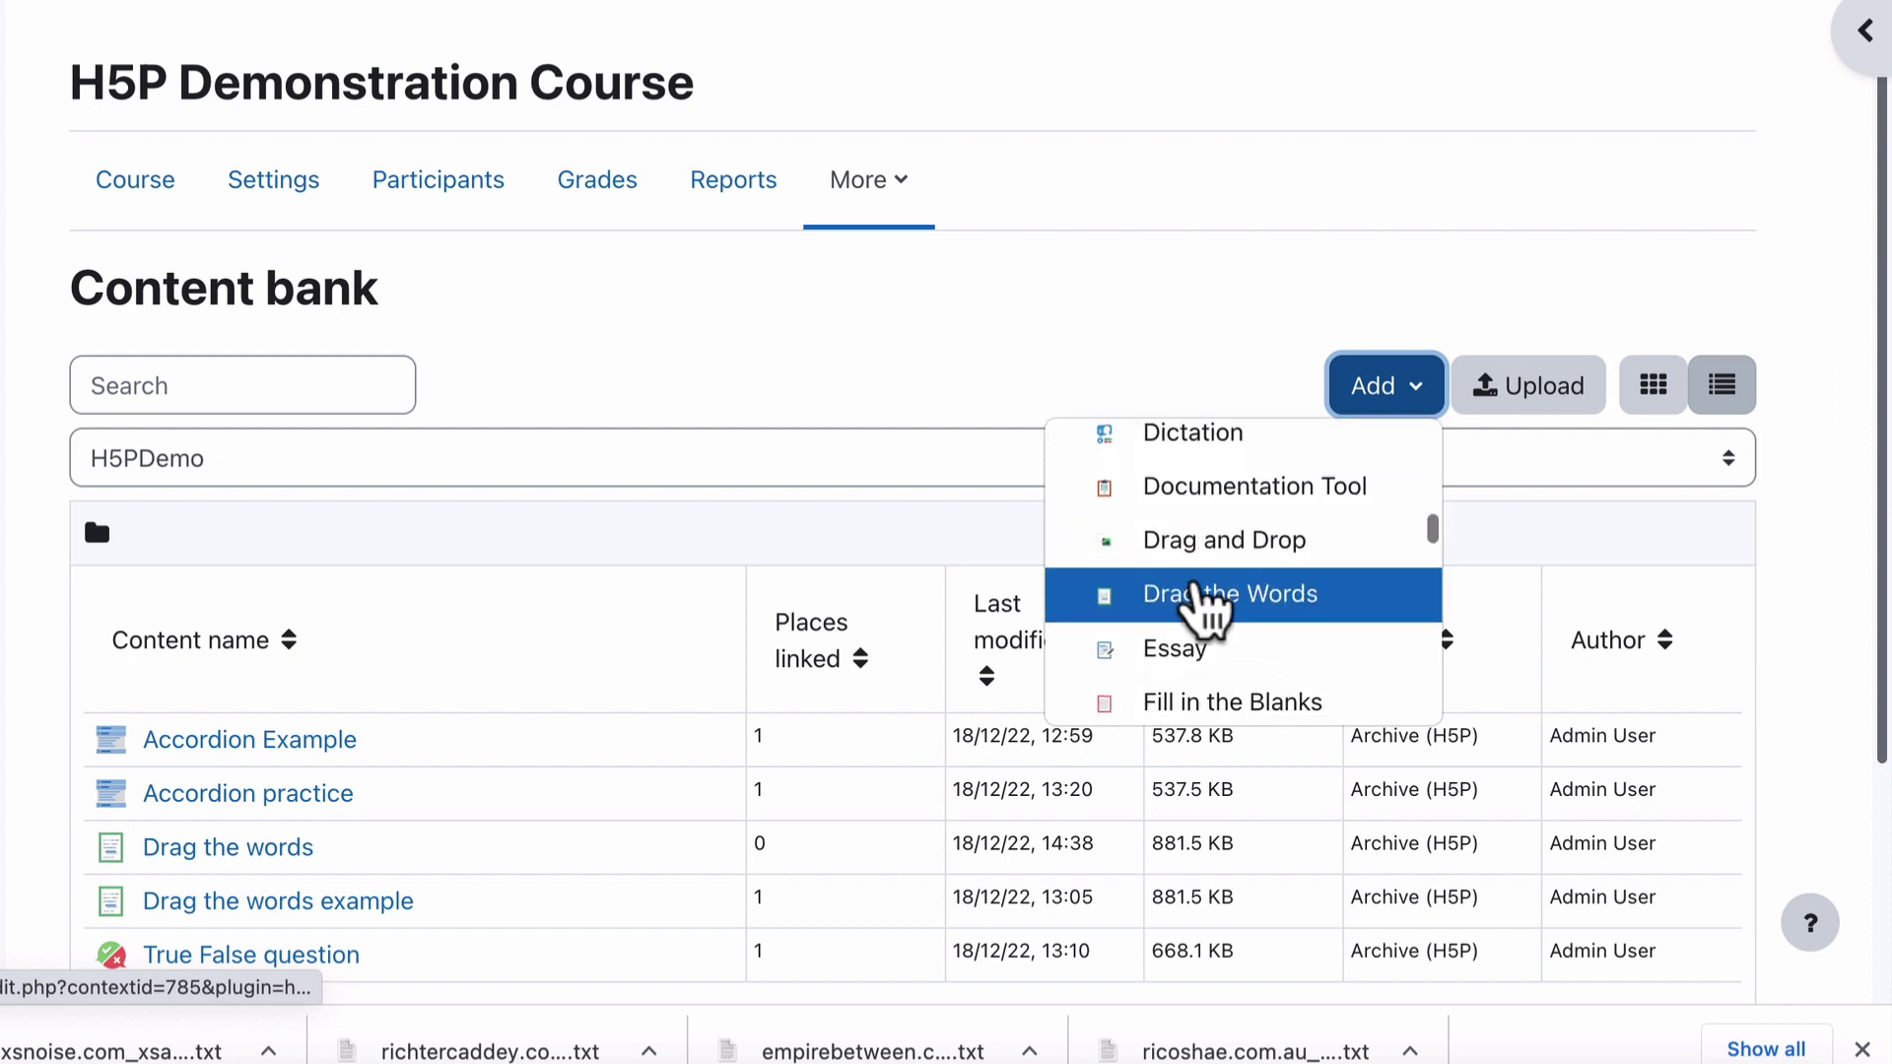
{"action": "left_click", "coordinate": [1196, 591]}
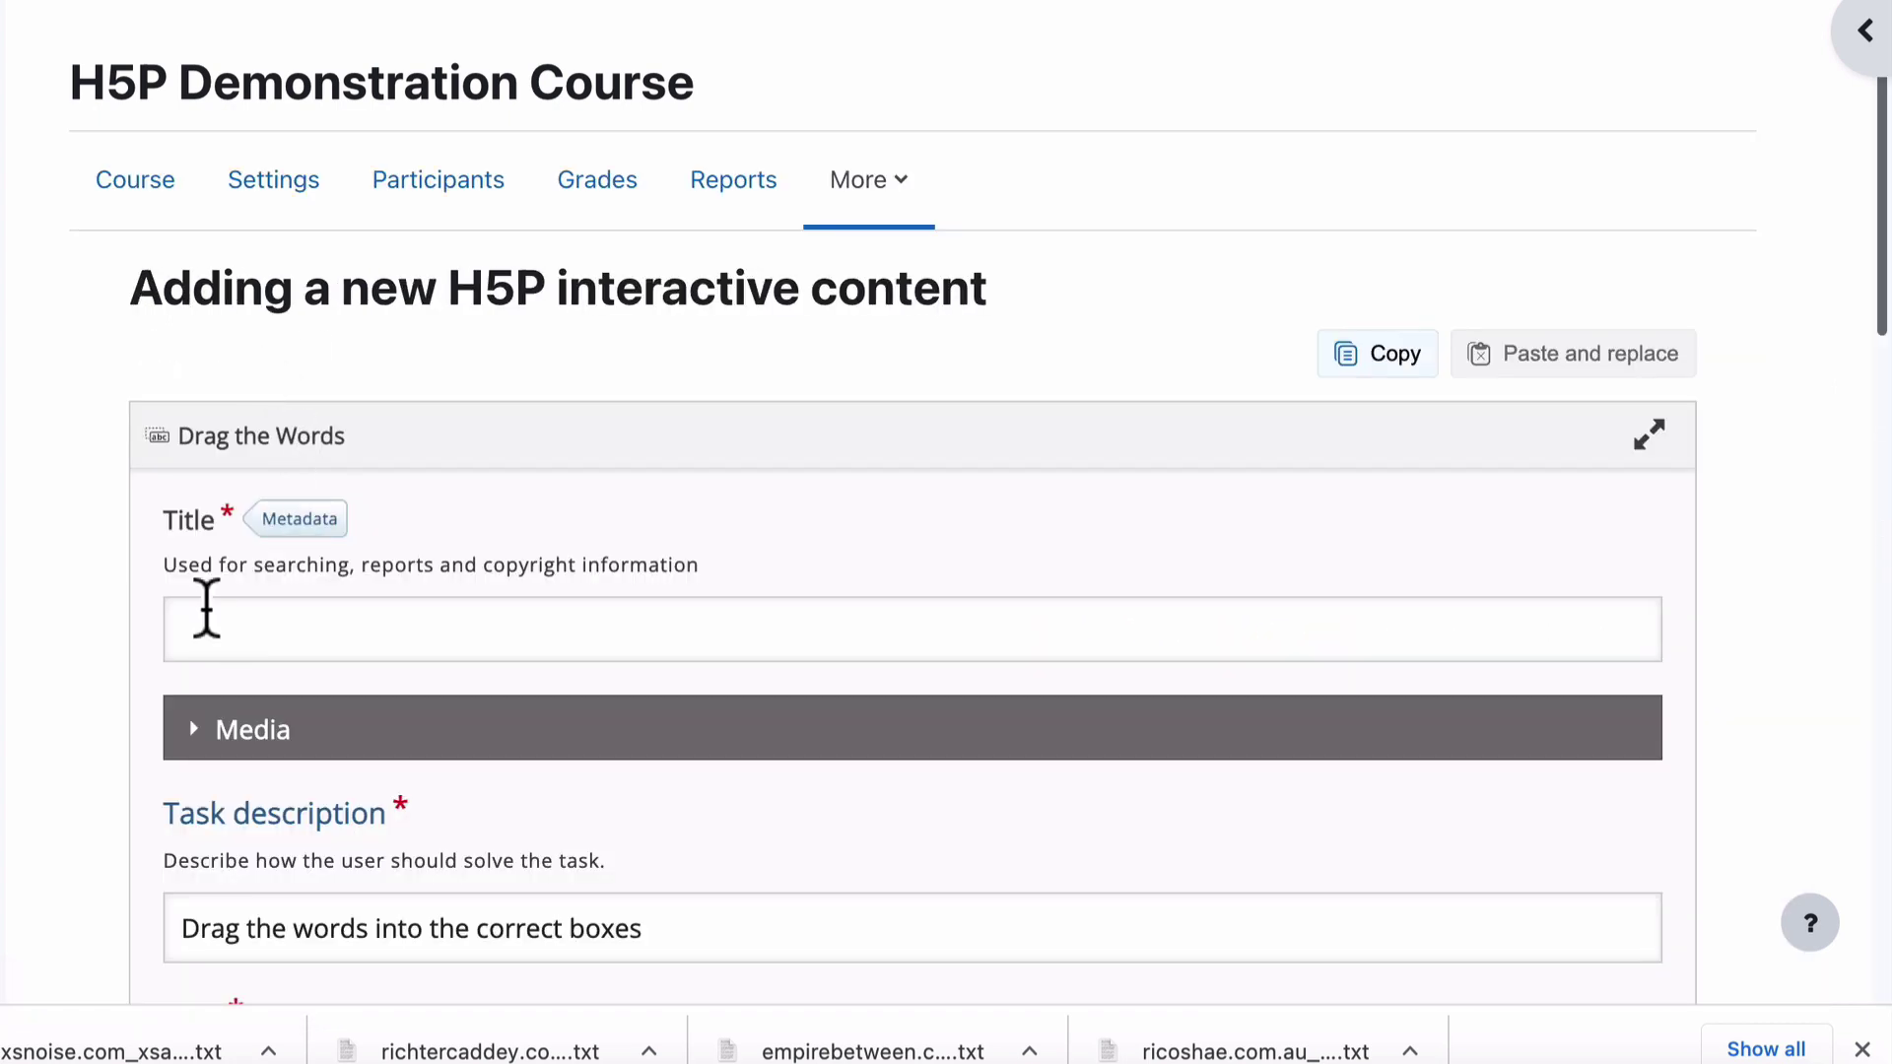
{"action": "left_click", "coordinate": [202, 627]}
{"action": "type", "text": "Drag the word"}
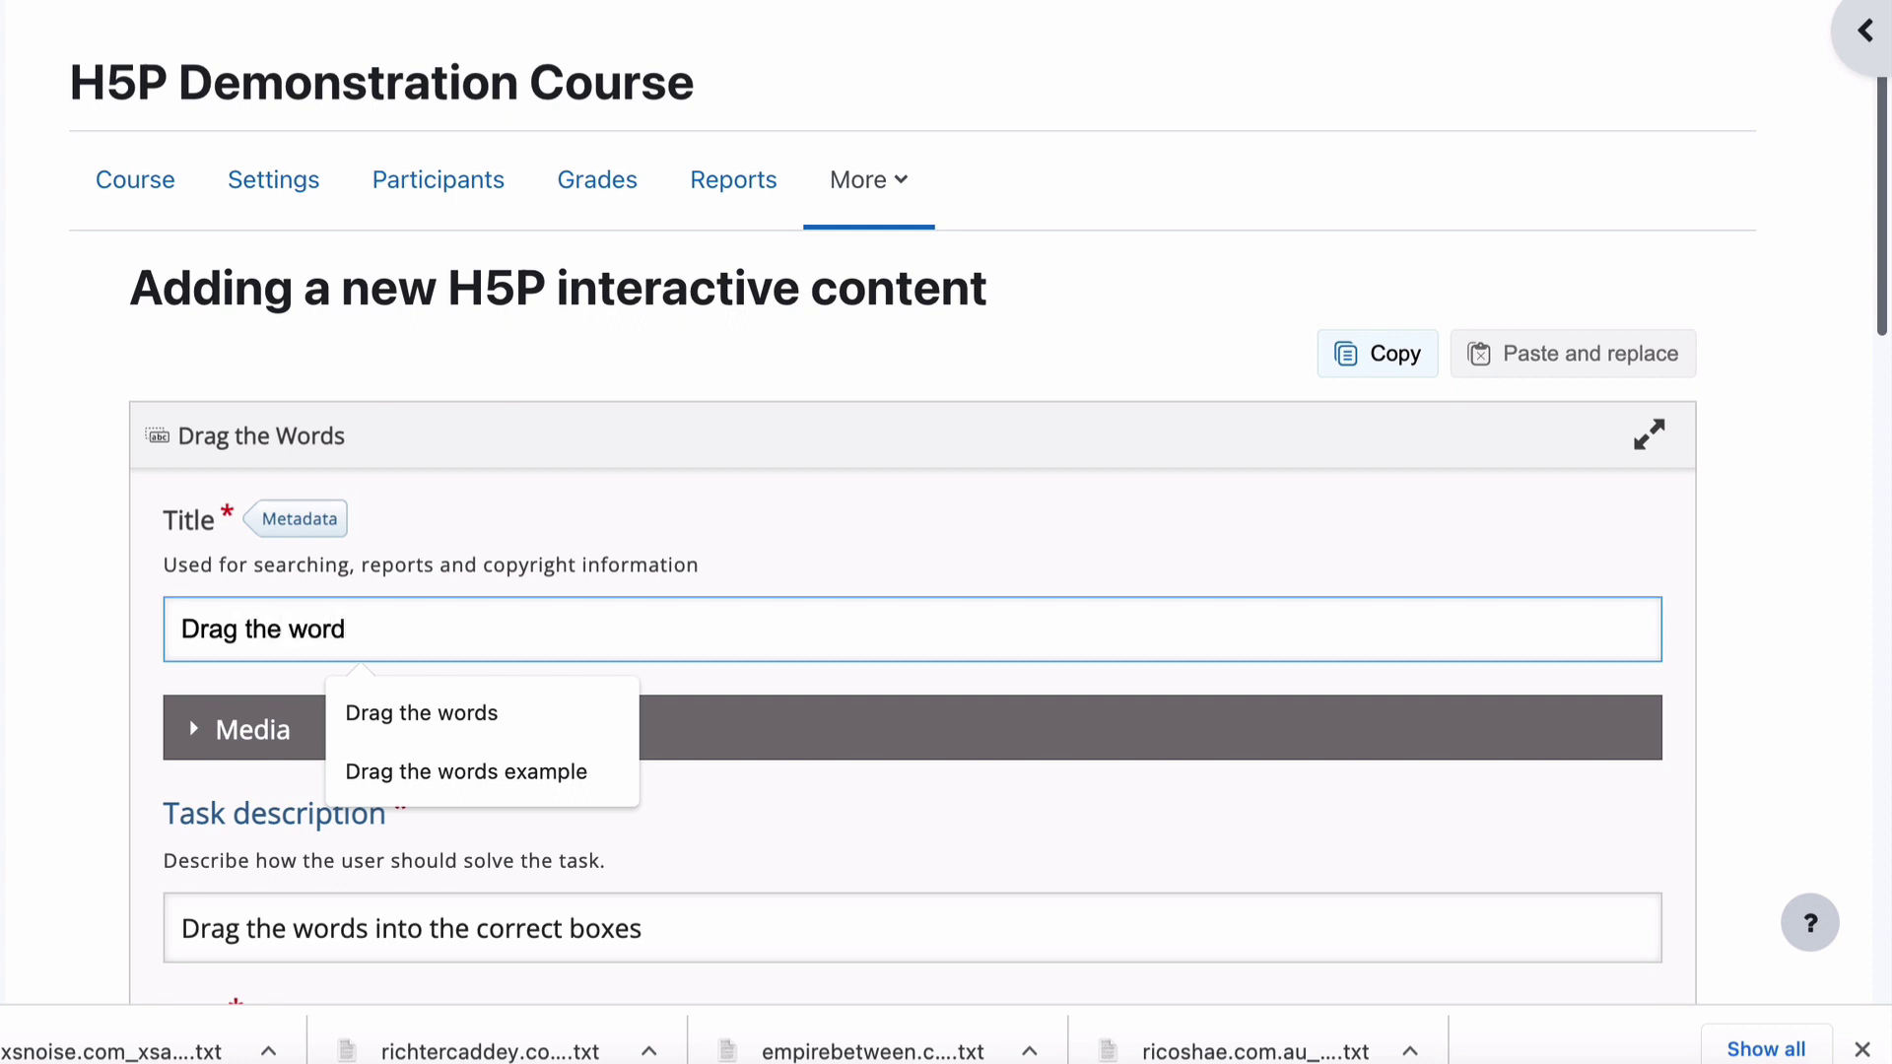
{"action": "type", "text": "s experiemnt"}
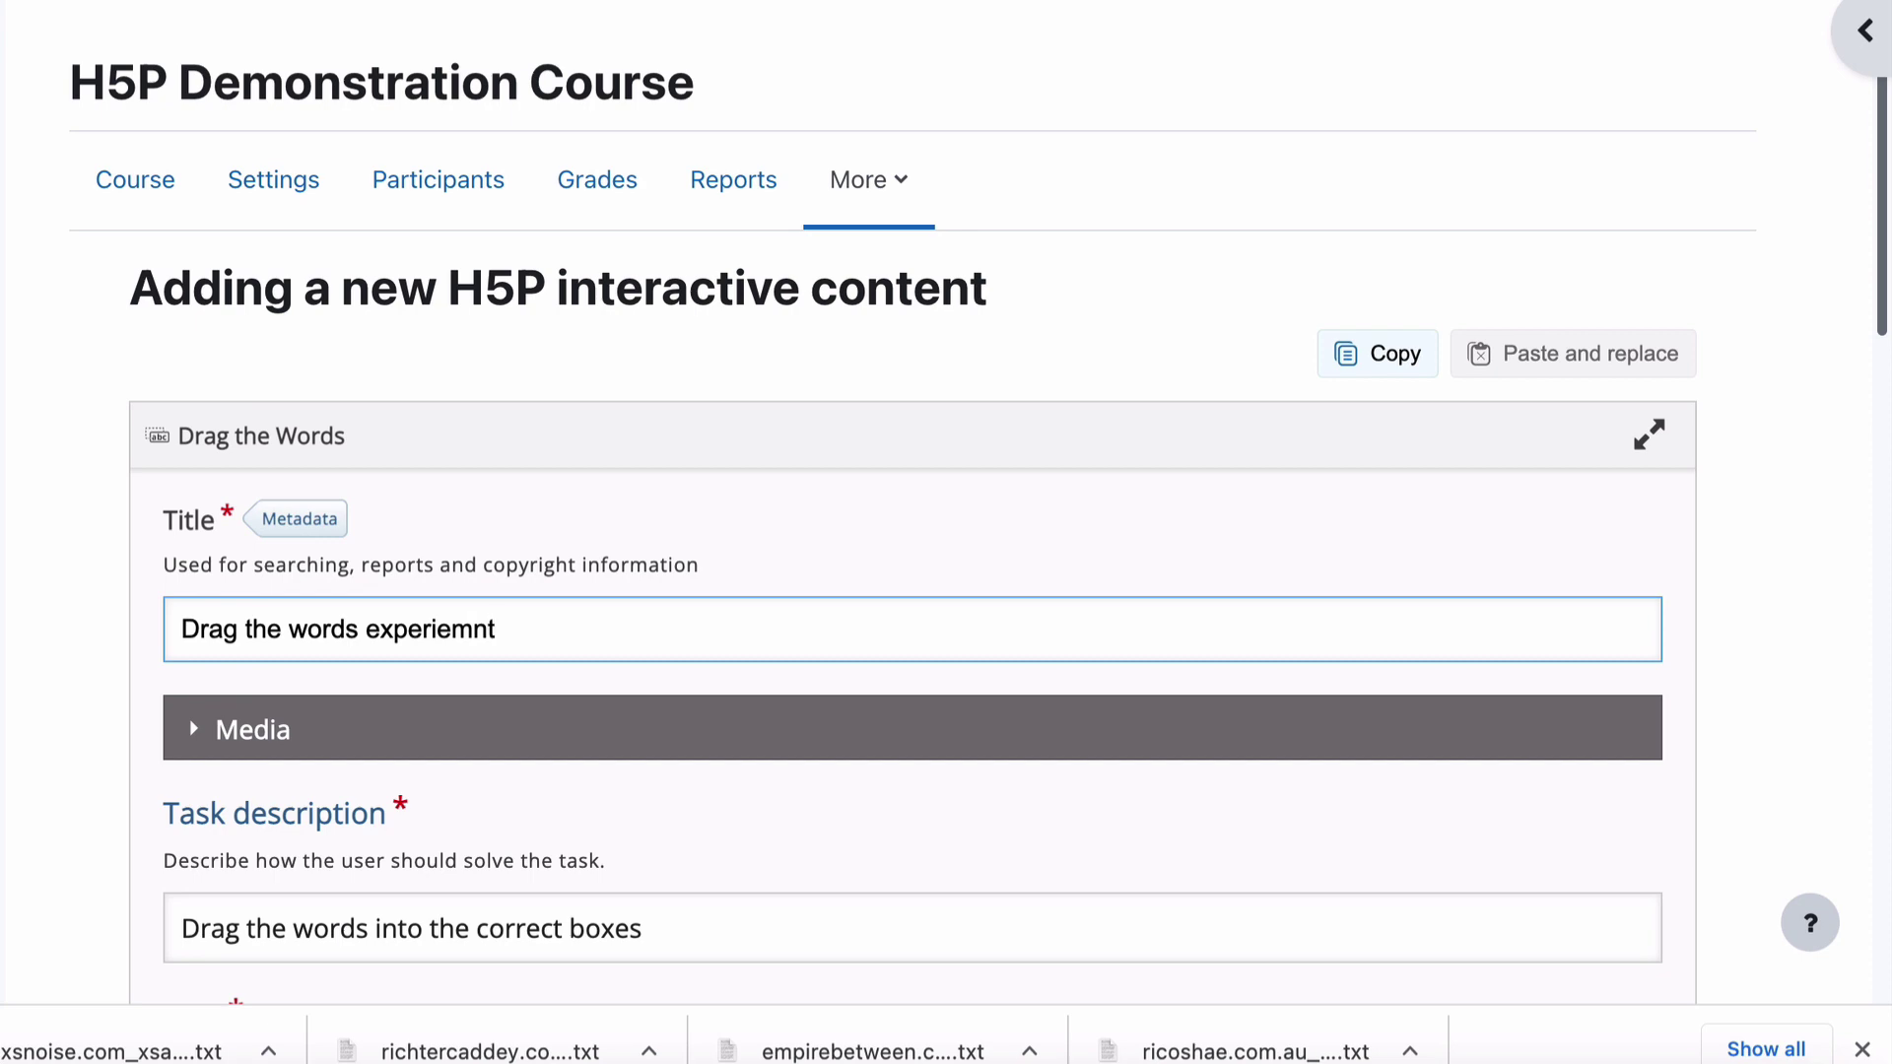
{"action": "scroll", "coordinate": [720, 631], "scroll_direction": "down", "scroll_amount": 8}
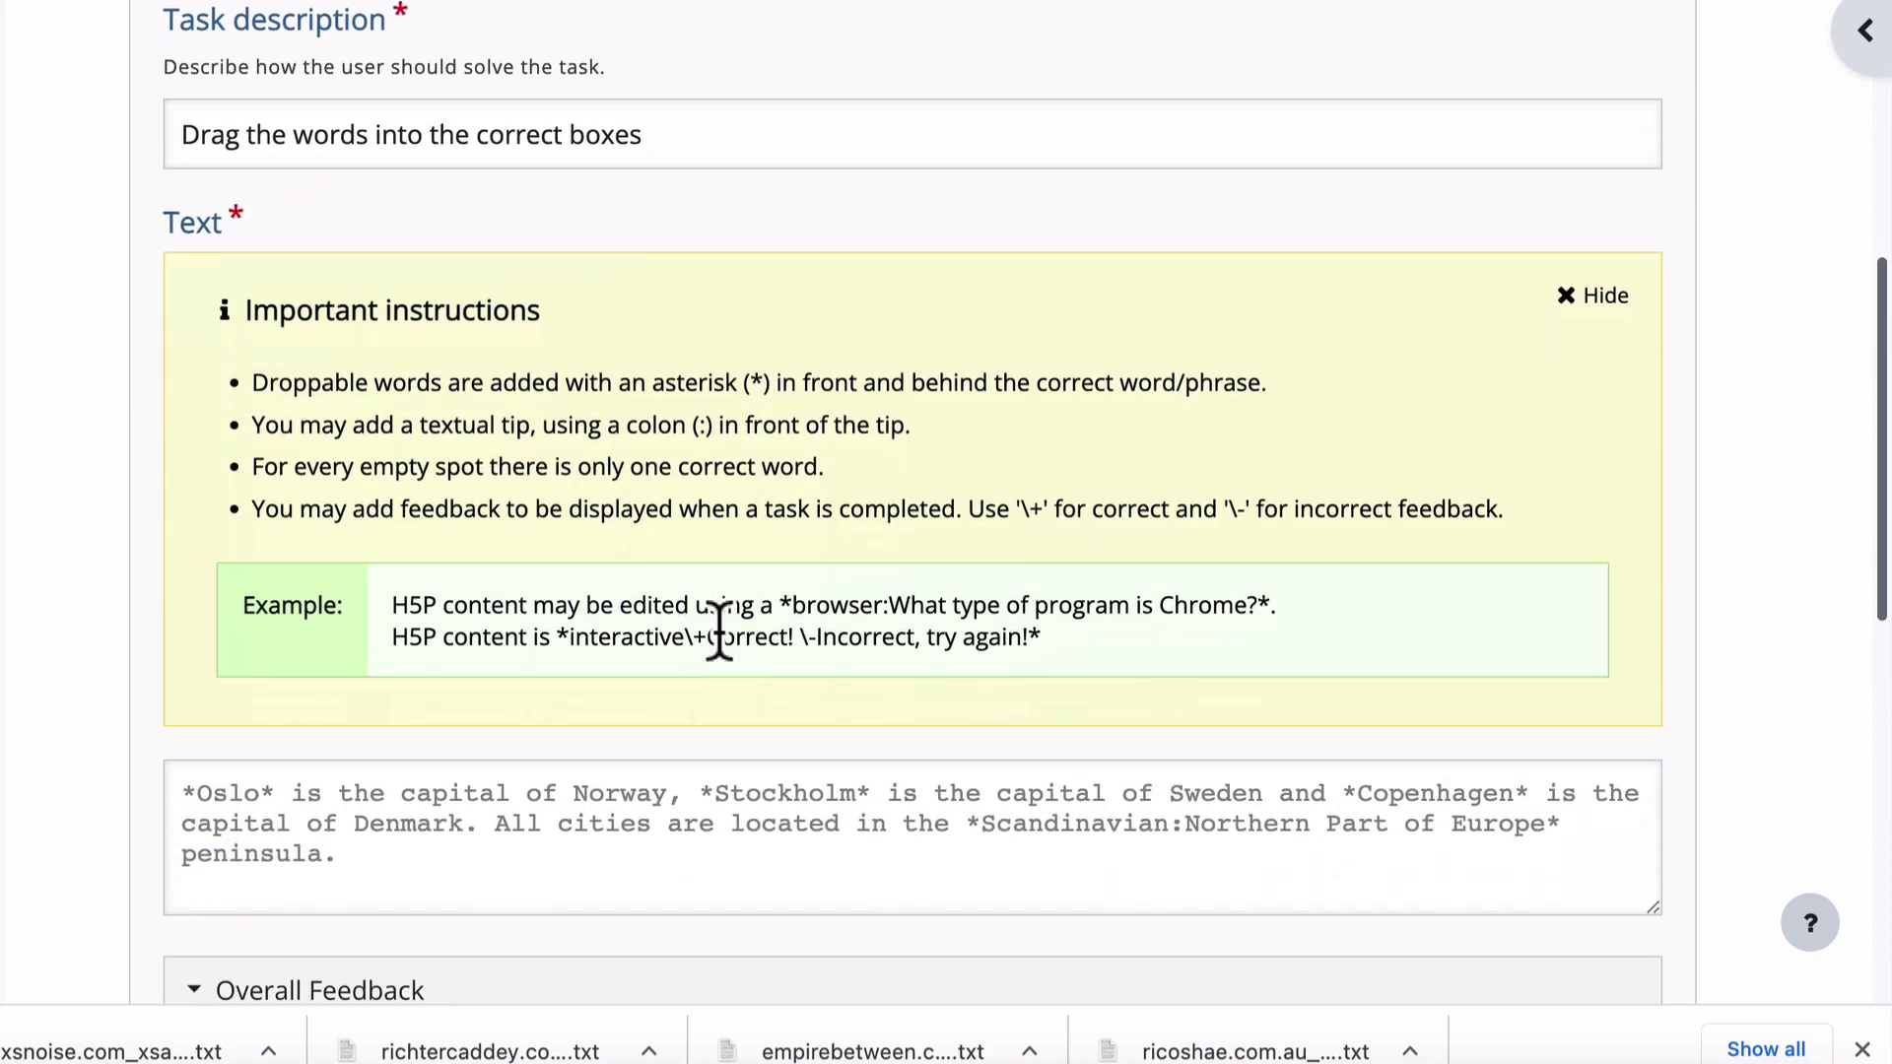
Step: Select the first tooltip example line (browser with its tip) in the Text instructions and copy it
{"action": "scroll", "coordinate": [719, 631], "scroll_direction": "down", "scroll_amount": 4}
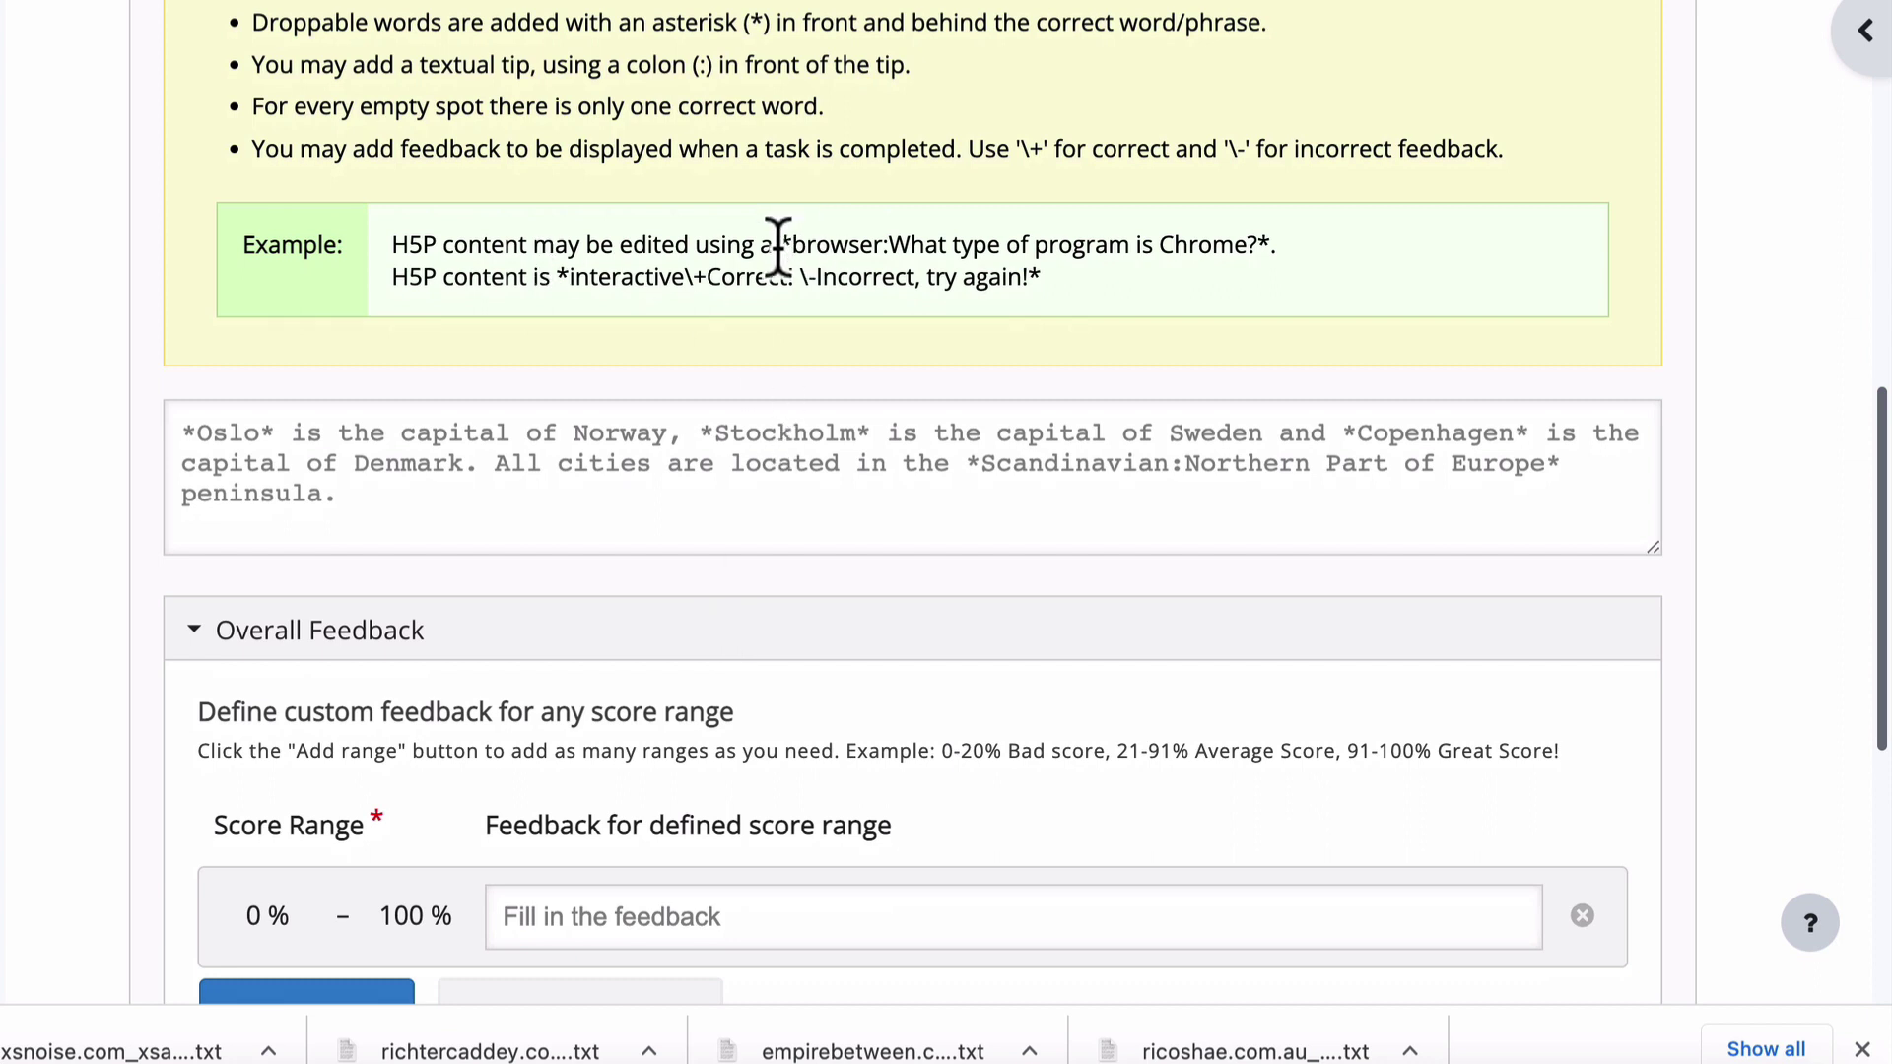
{"action": "left_click", "coordinate": [786, 244]}
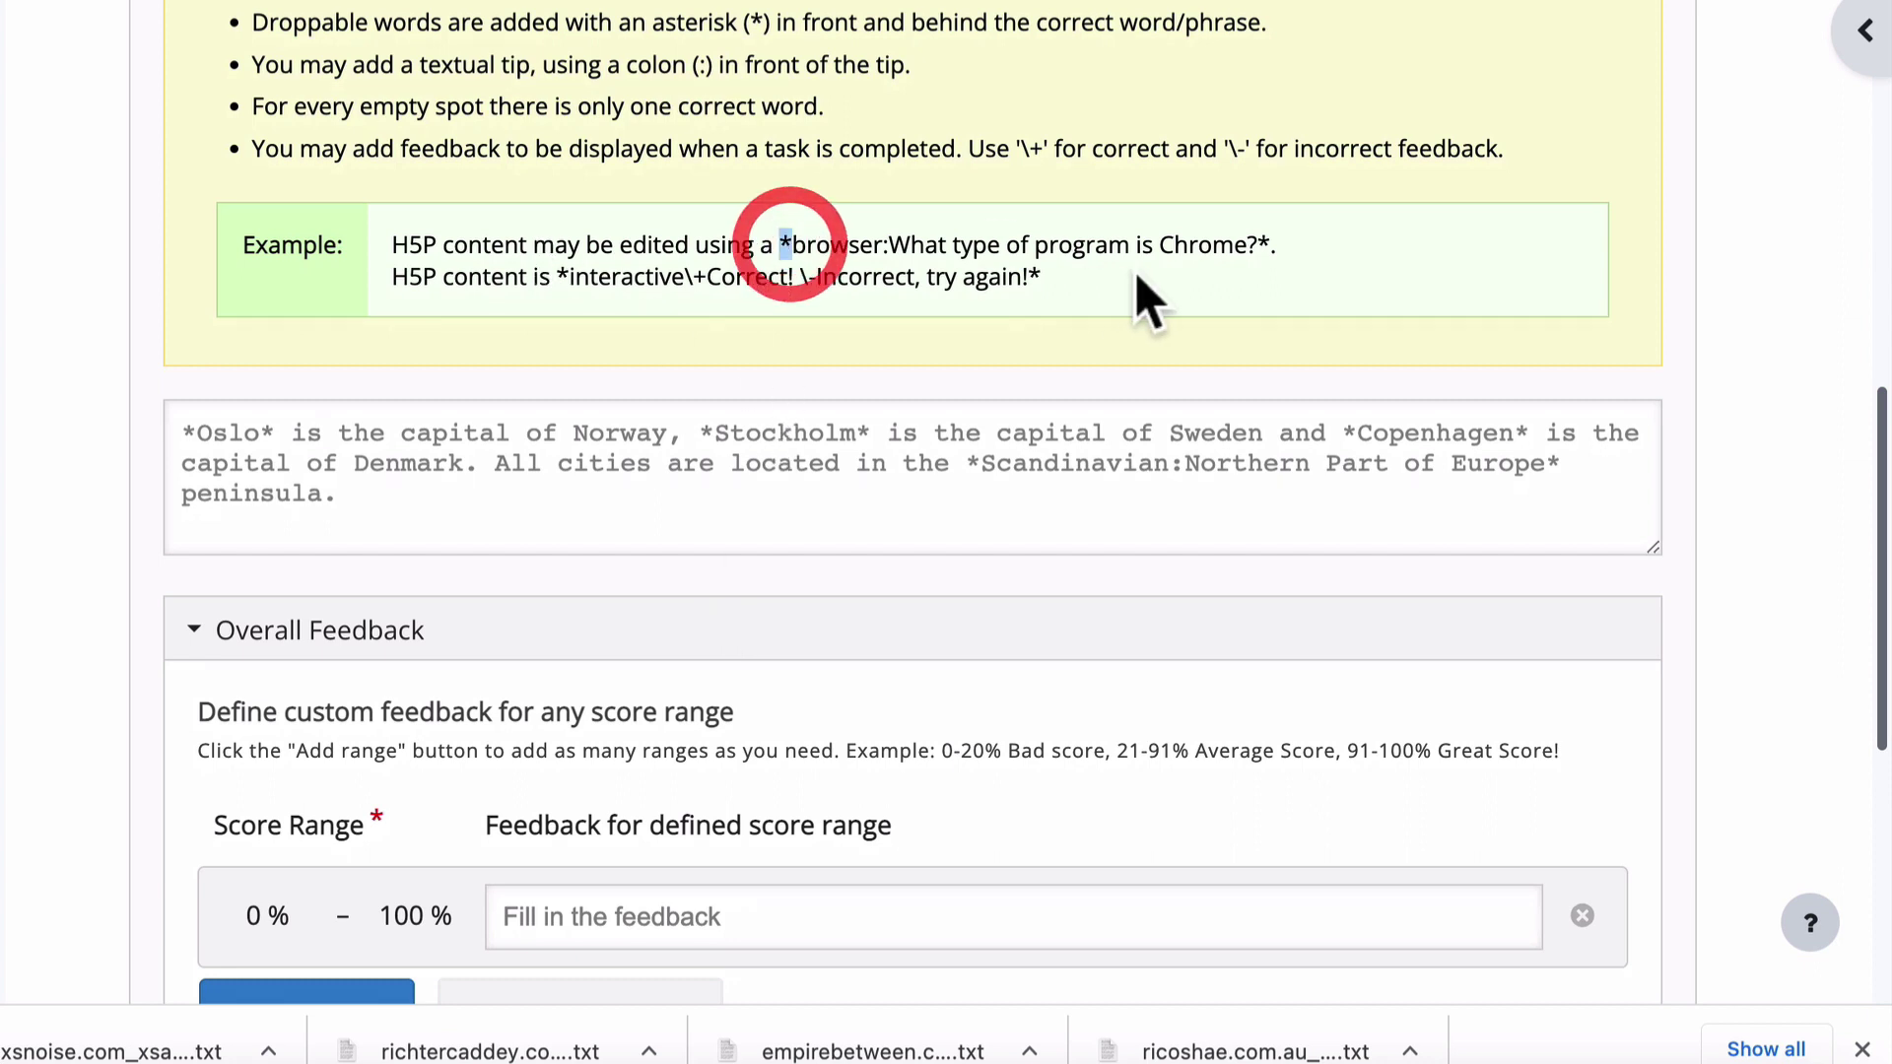
{"action": "left_click_drag", "start_coordinate": [1269, 243], "coordinate": [779, 241]}
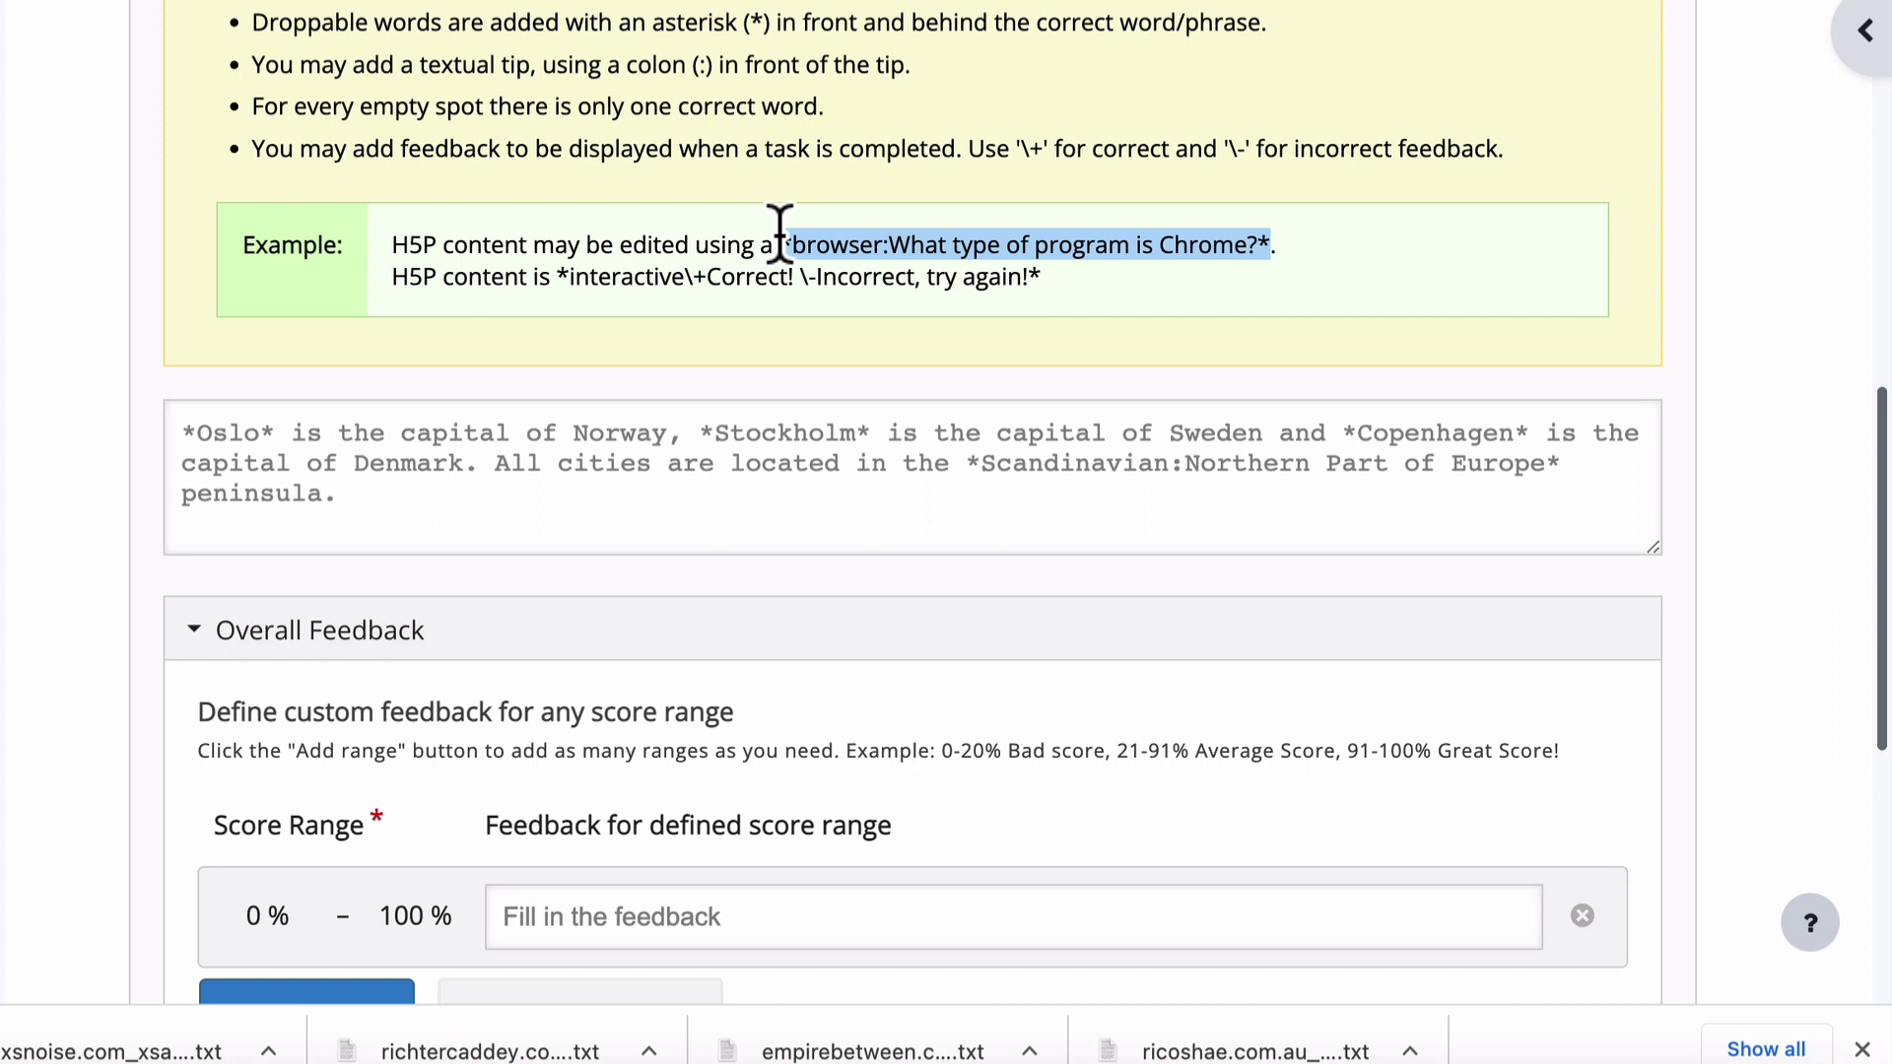
{"action": "double_click", "coordinate": [827, 244]}
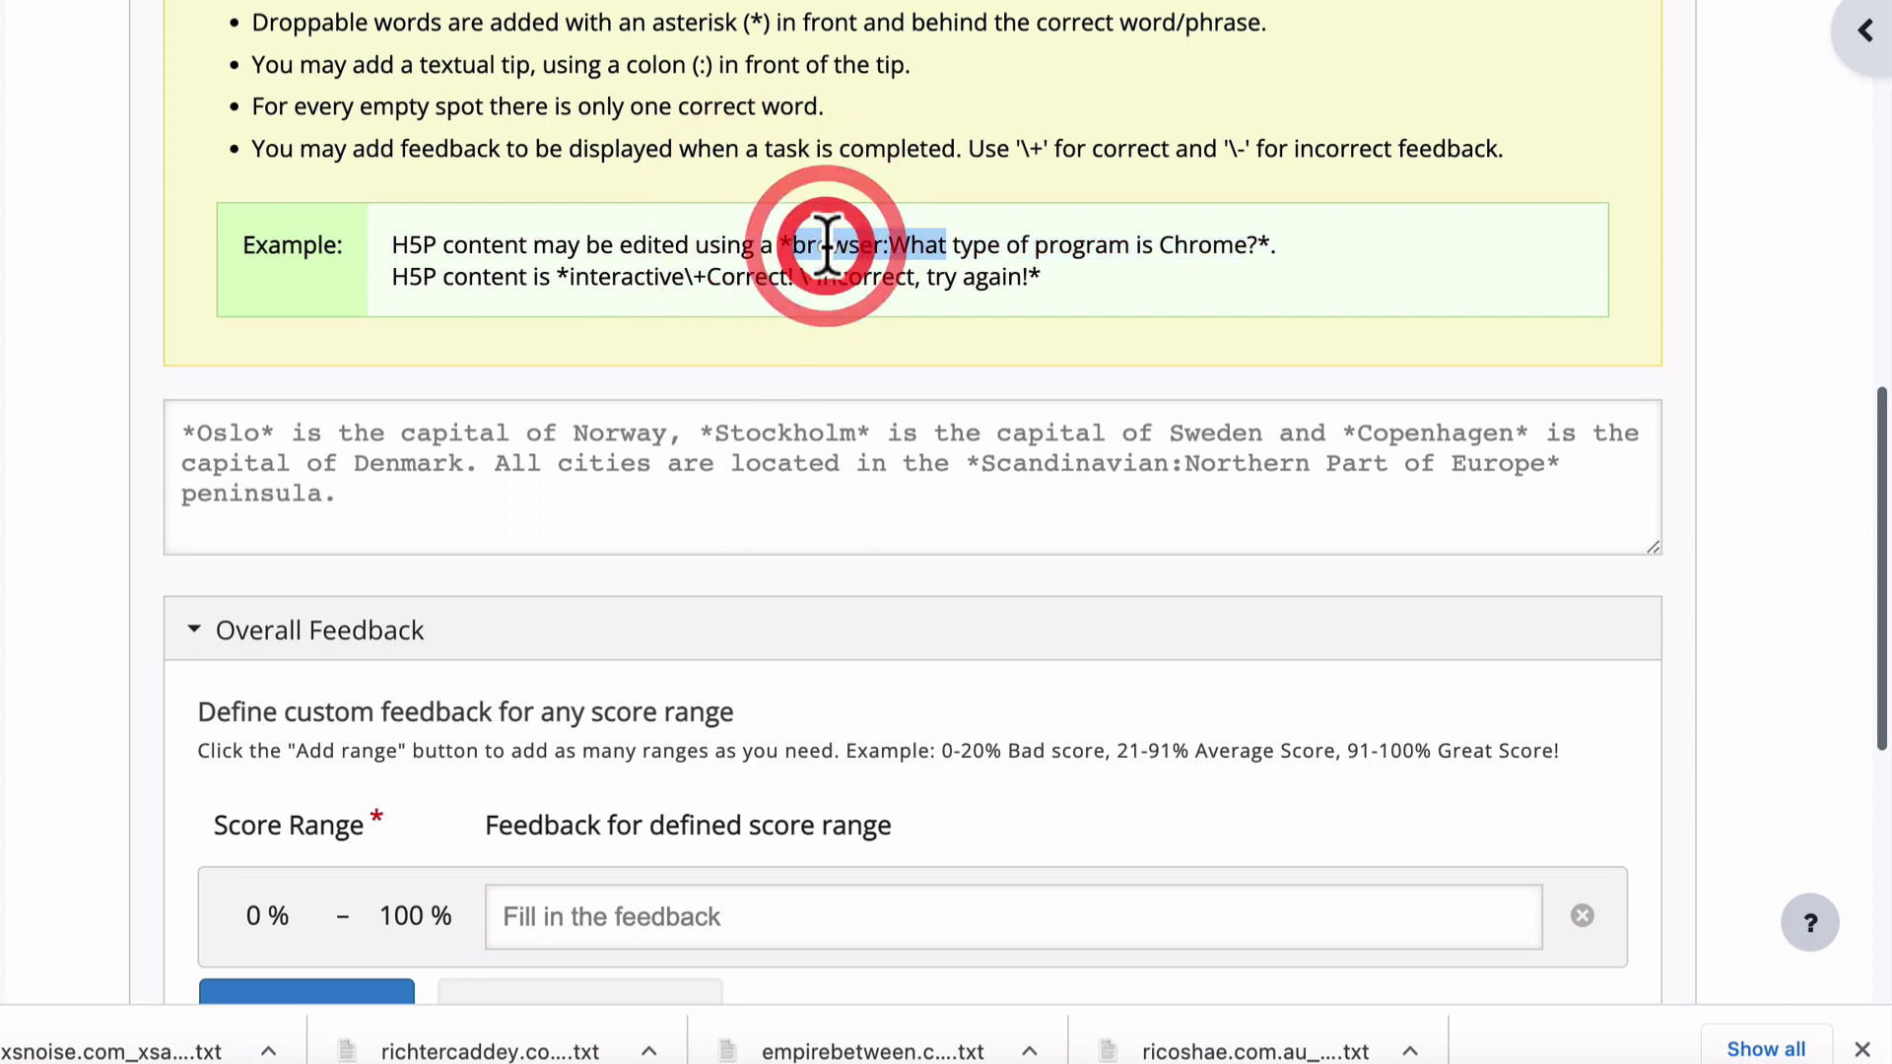
{"action": "left_click_drag", "start_coordinate": [794, 242], "coordinate": [889, 243]}
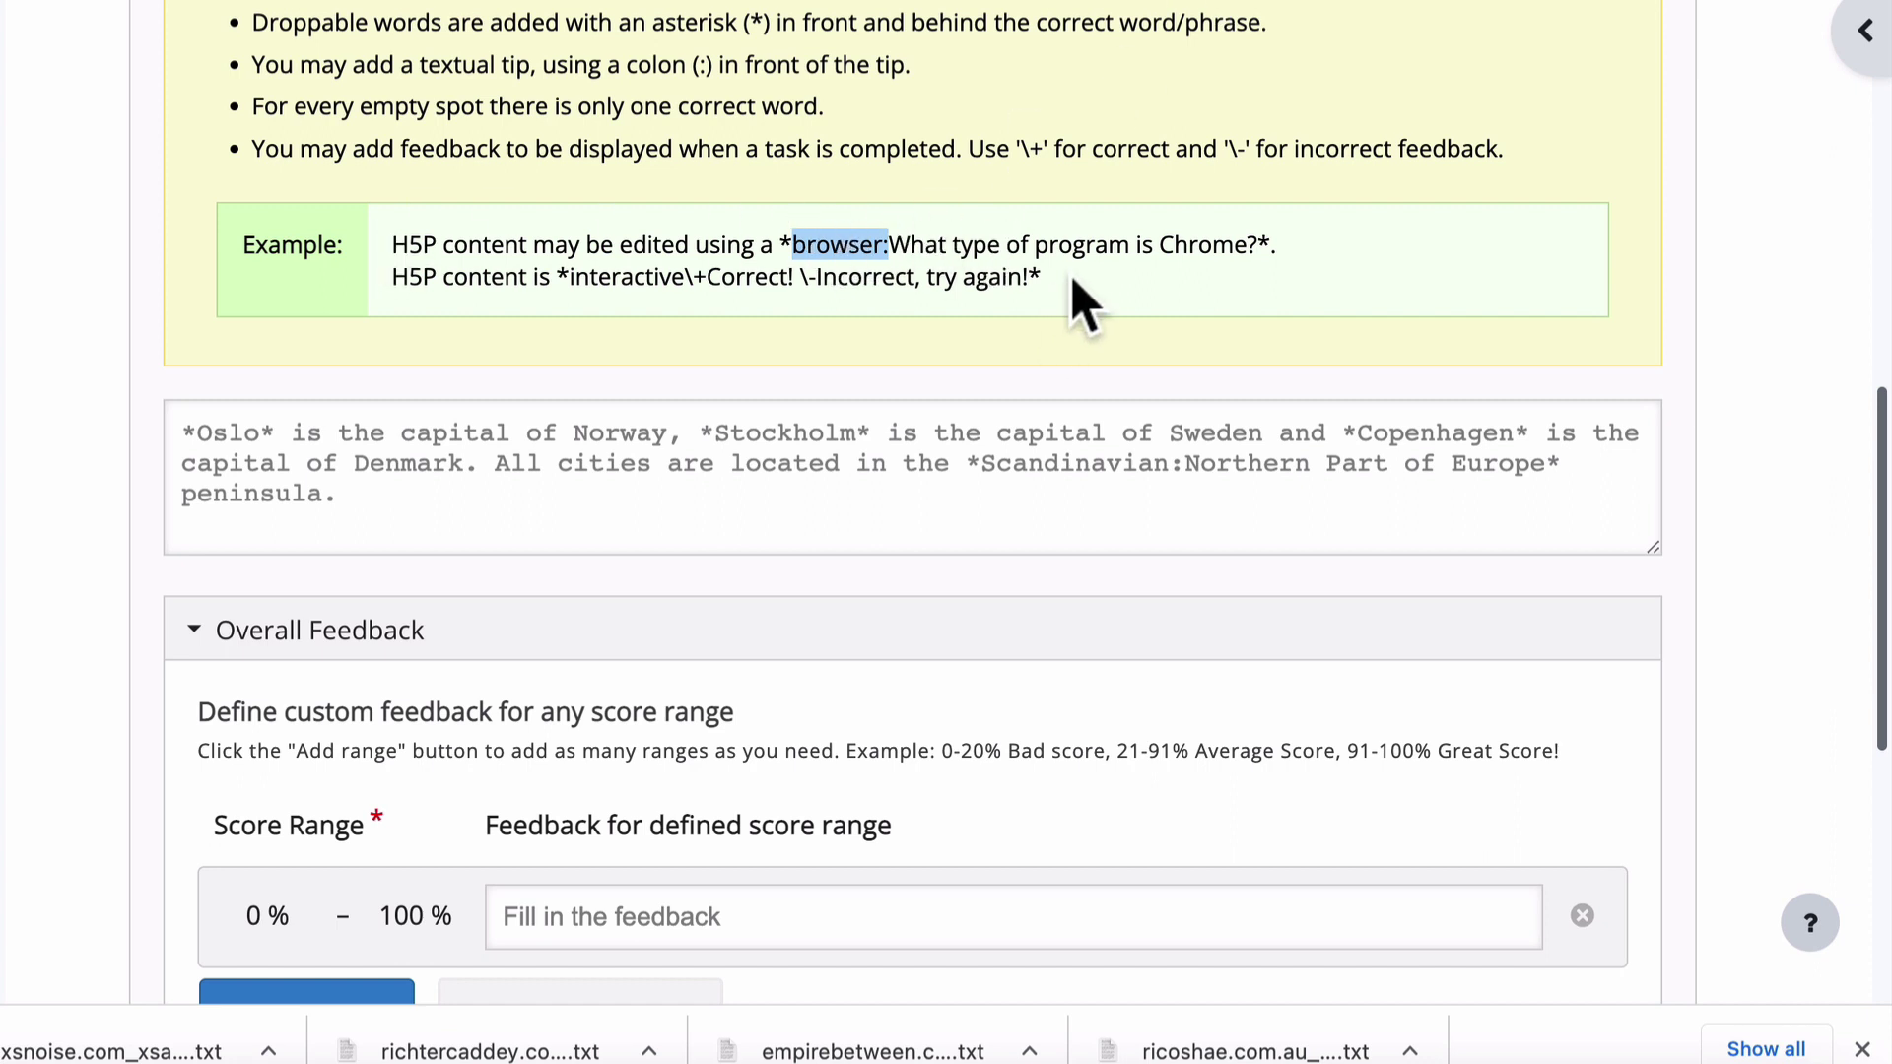
{"action": "left_click_drag", "start_coordinate": [1045, 279], "coordinate": [388, 250]}
{"action": "triple_click", "coordinate": [891, 242]}
{"action": "key", "text": "ctrl+c"}
{"action": "left_click", "coordinate": [511, 439]}
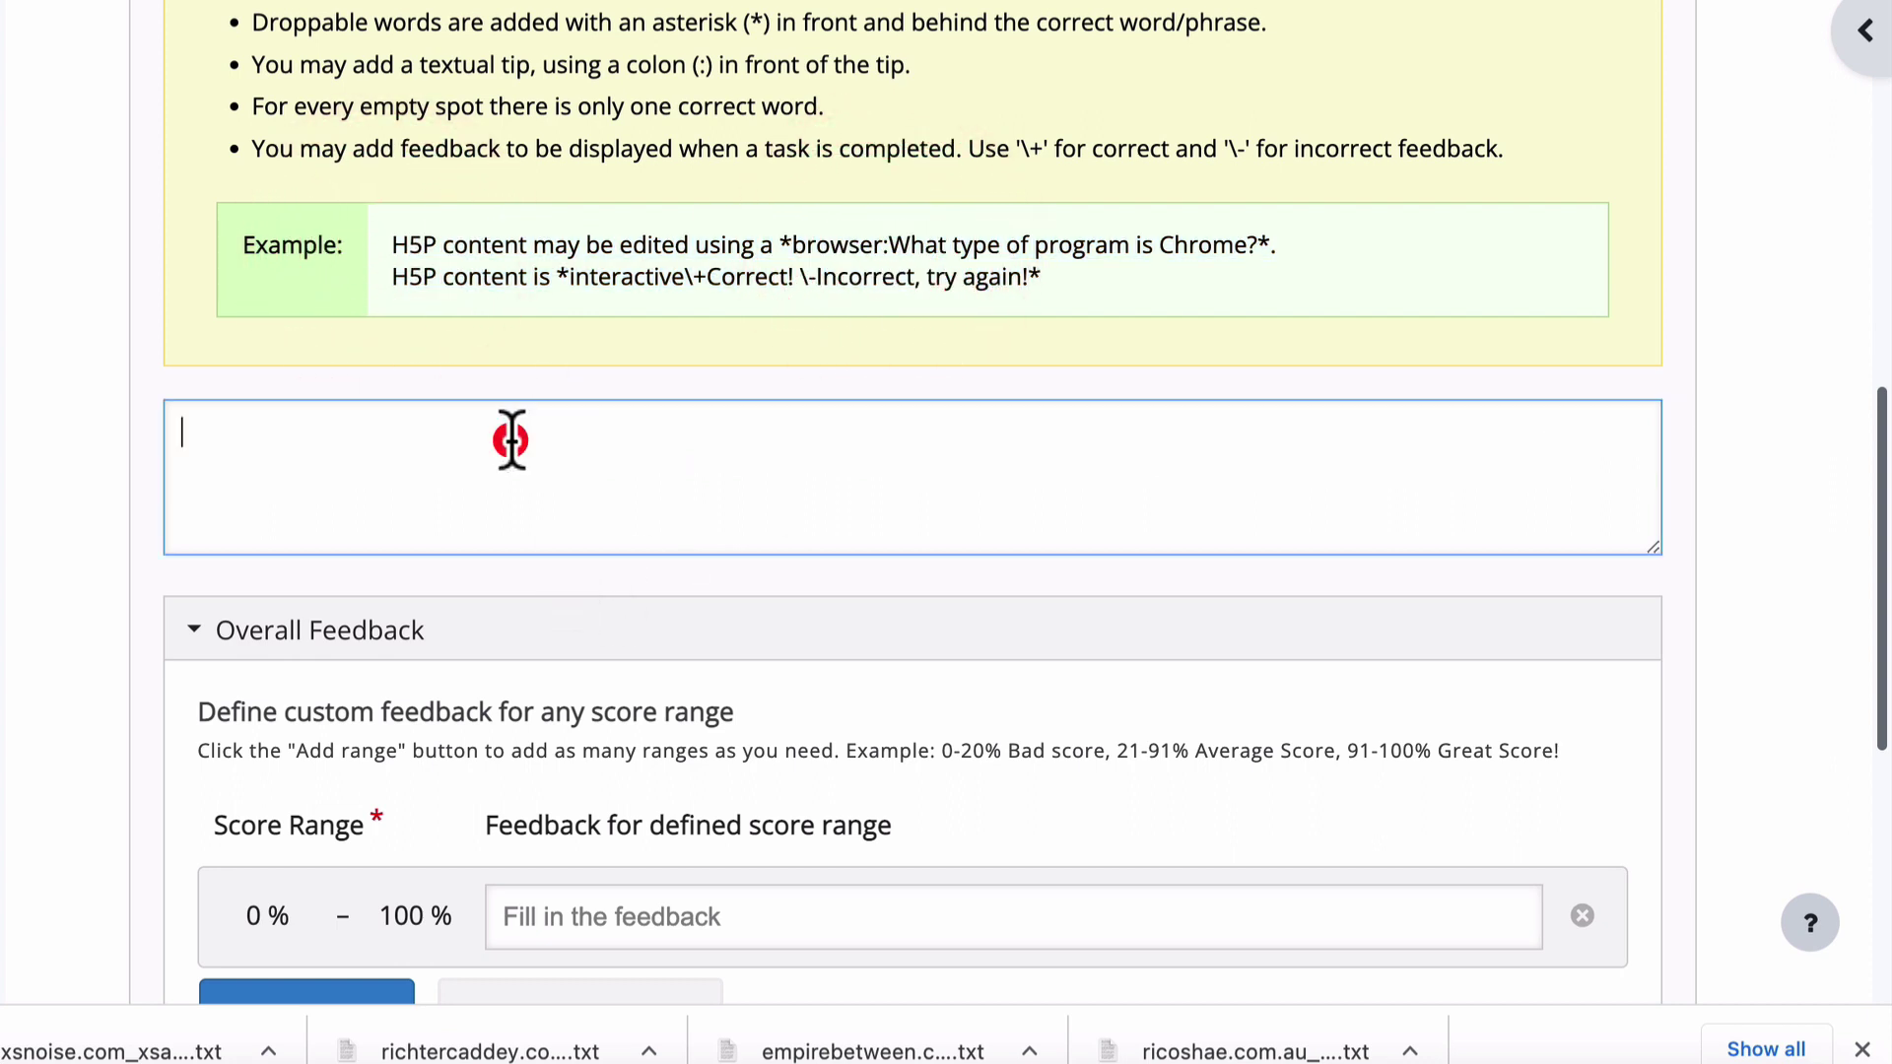
{"action": "key", "text": "ctrl+v"}
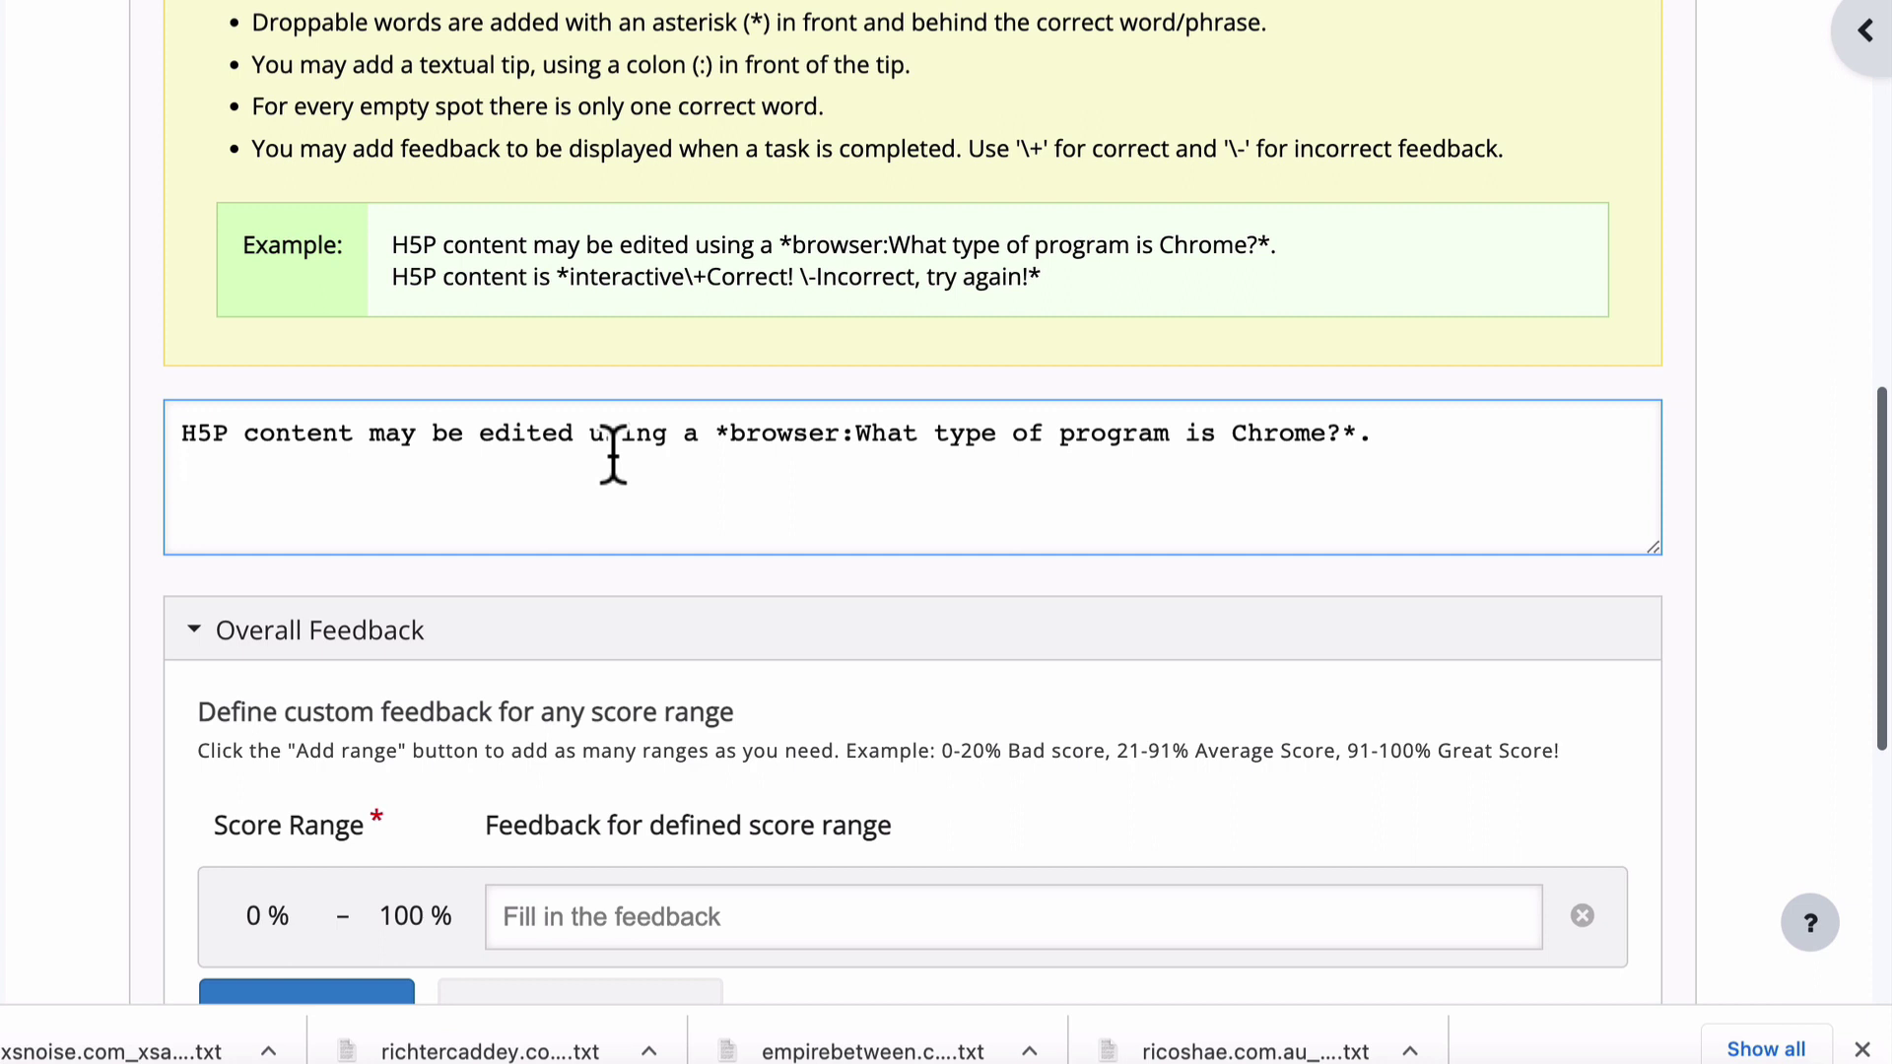
{"action": "left_click", "coordinate": [254, 67]}
{"action": "left_click_drag", "start_coordinate": [254, 67], "coordinate": [927, 61]}
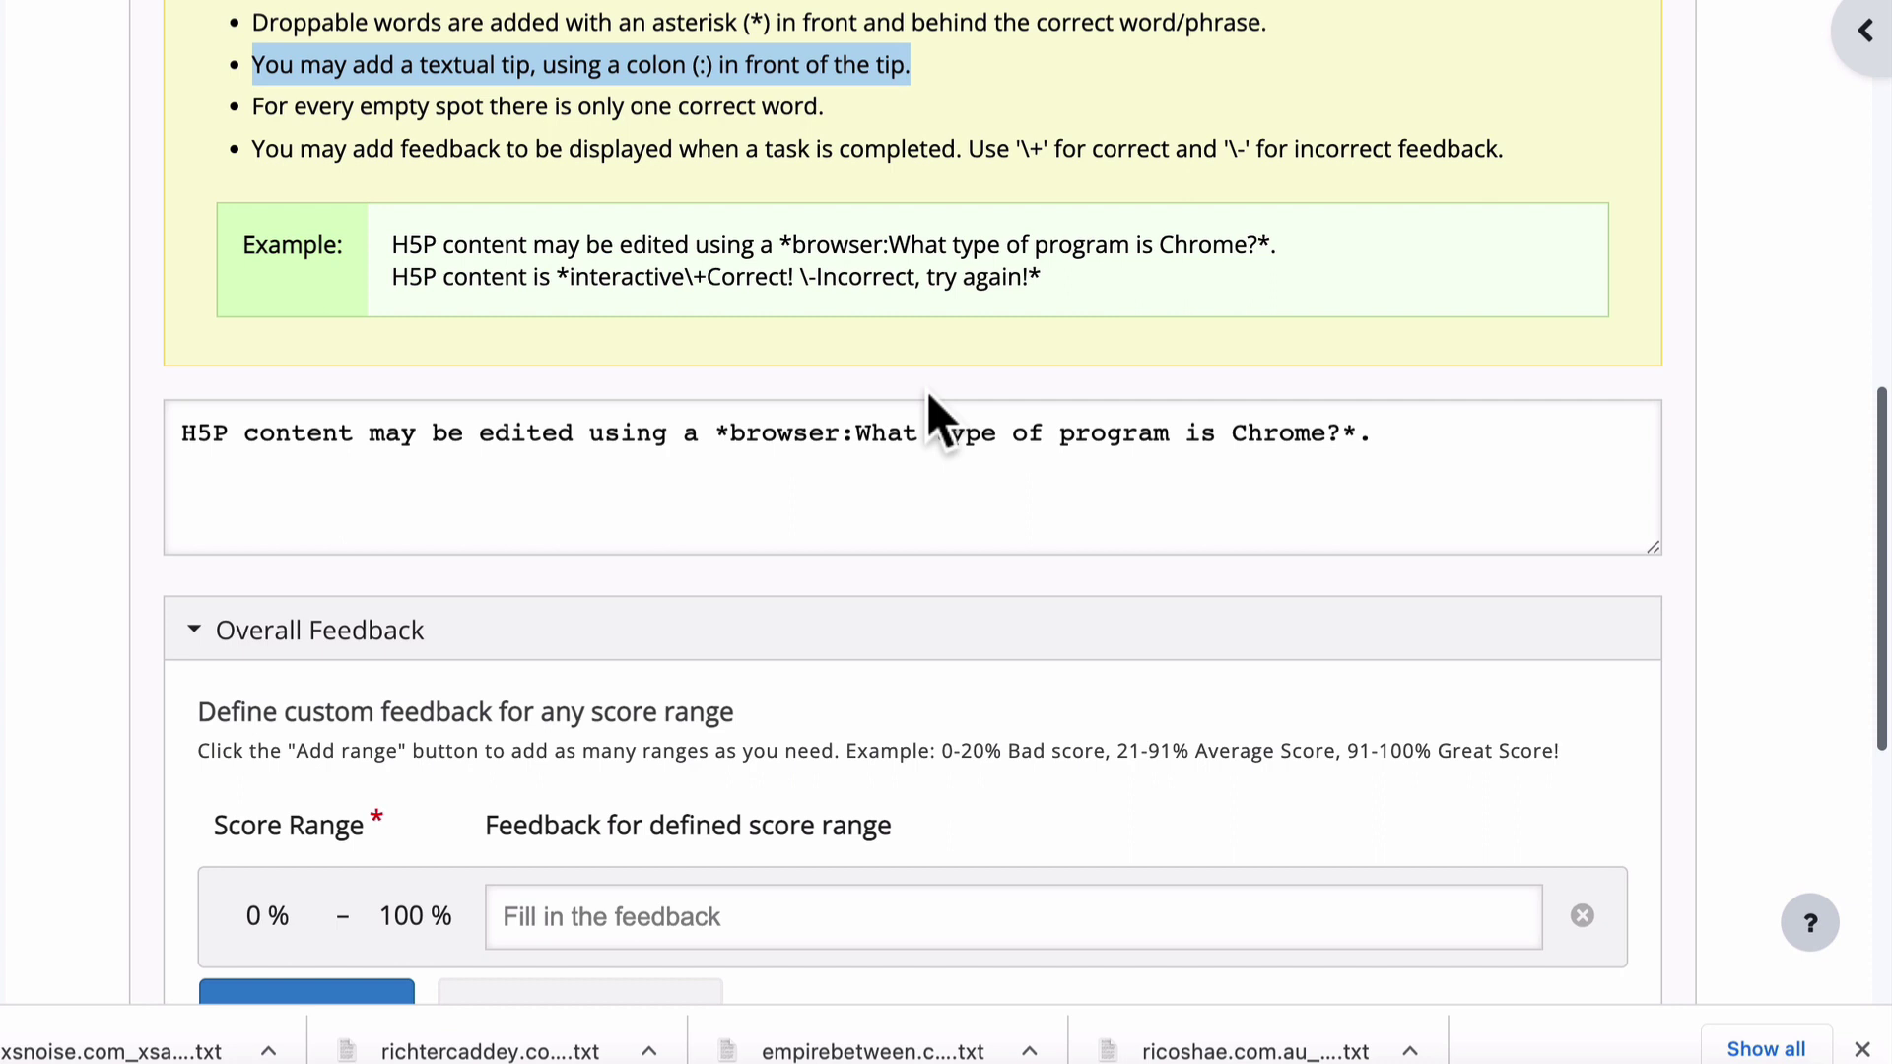
{"action": "left_click", "coordinate": [842, 434]}
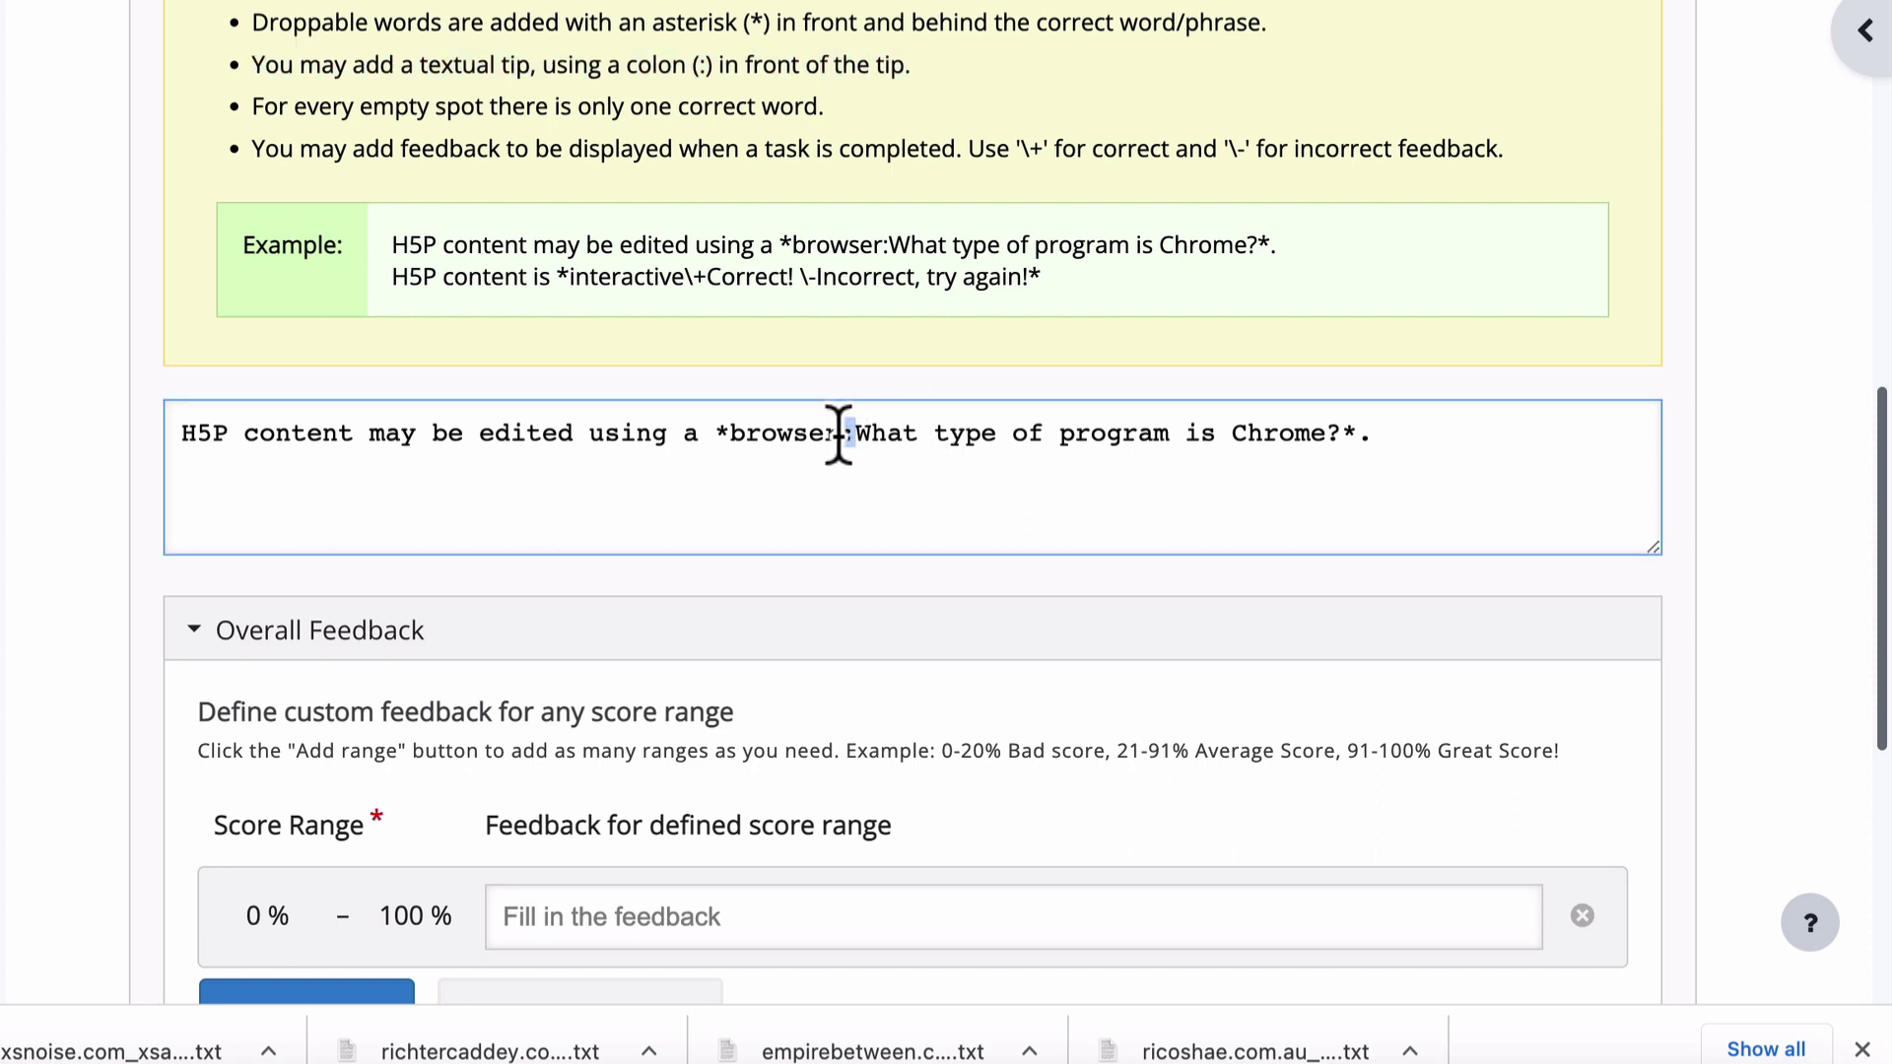
{"action": "left_click_drag", "start_coordinate": [858, 434], "coordinate": [1345, 433]}
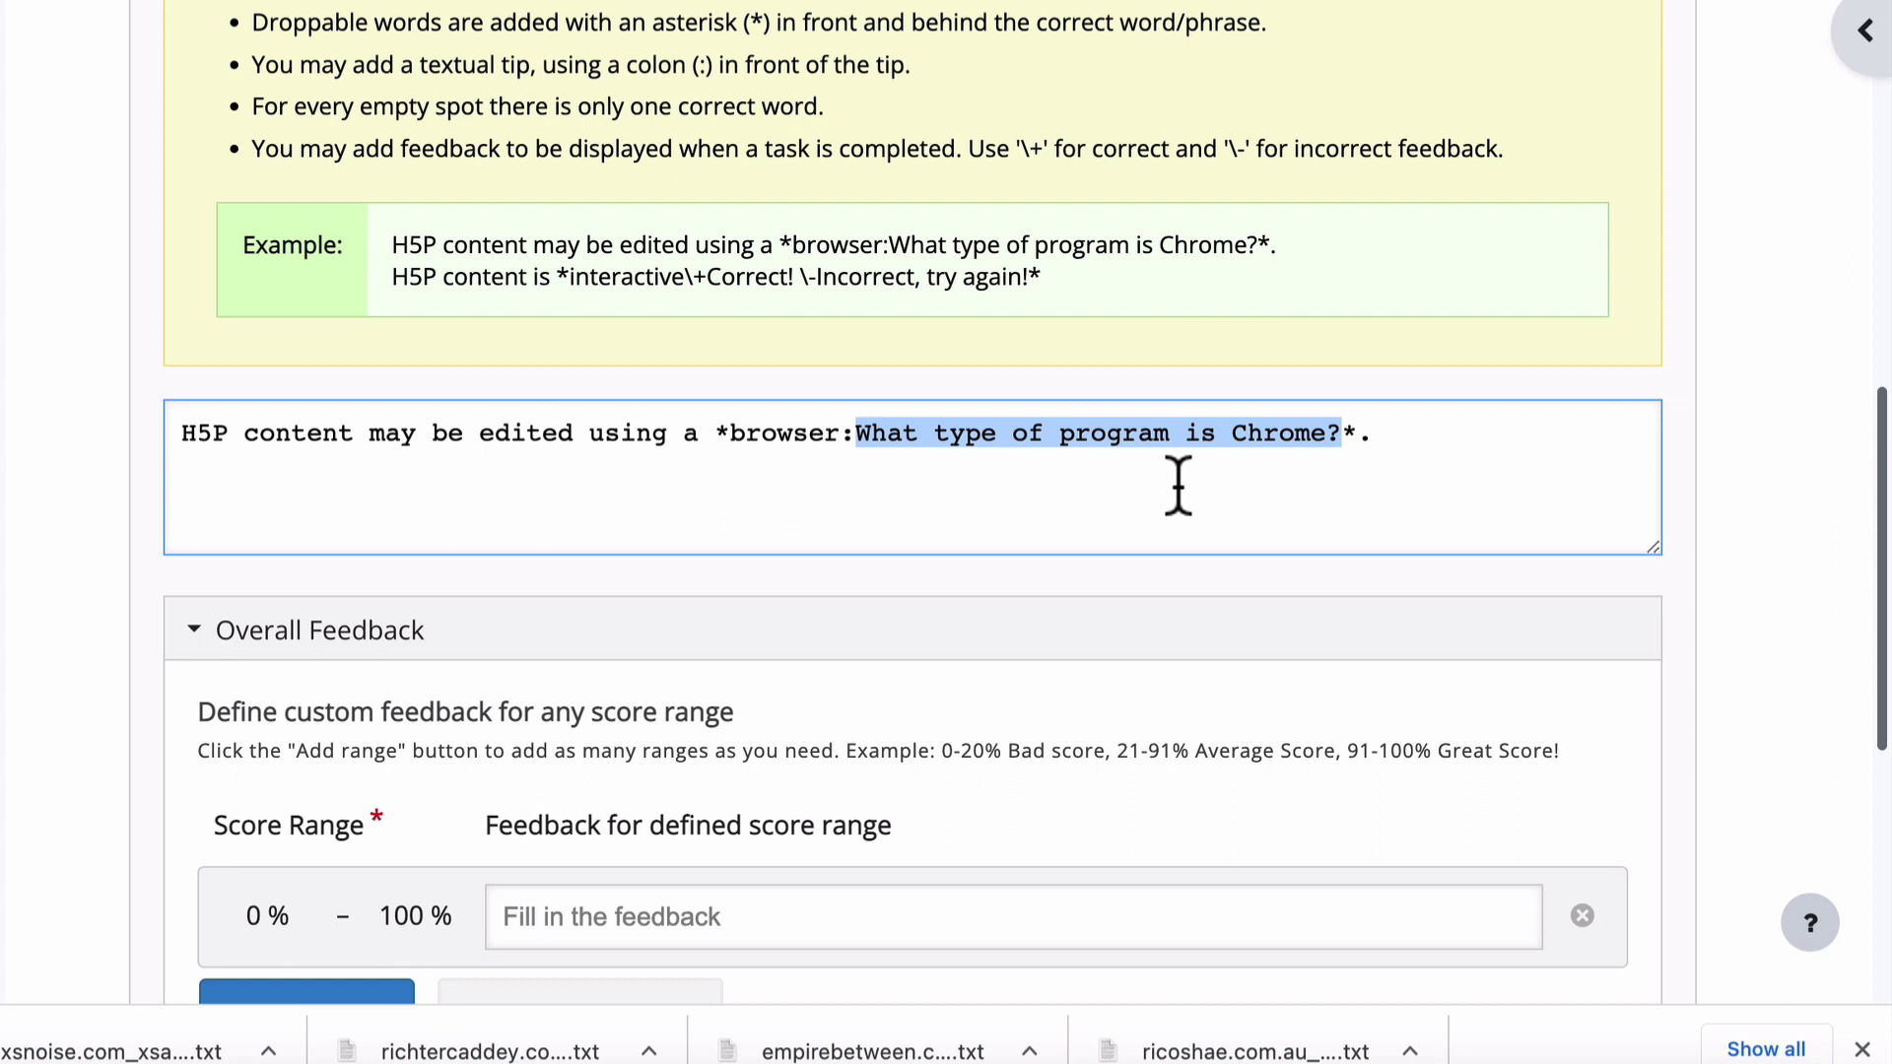
{"action": "double_click", "coordinate": [792, 437]}
{"action": "left_click", "coordinate": [788, 436]}
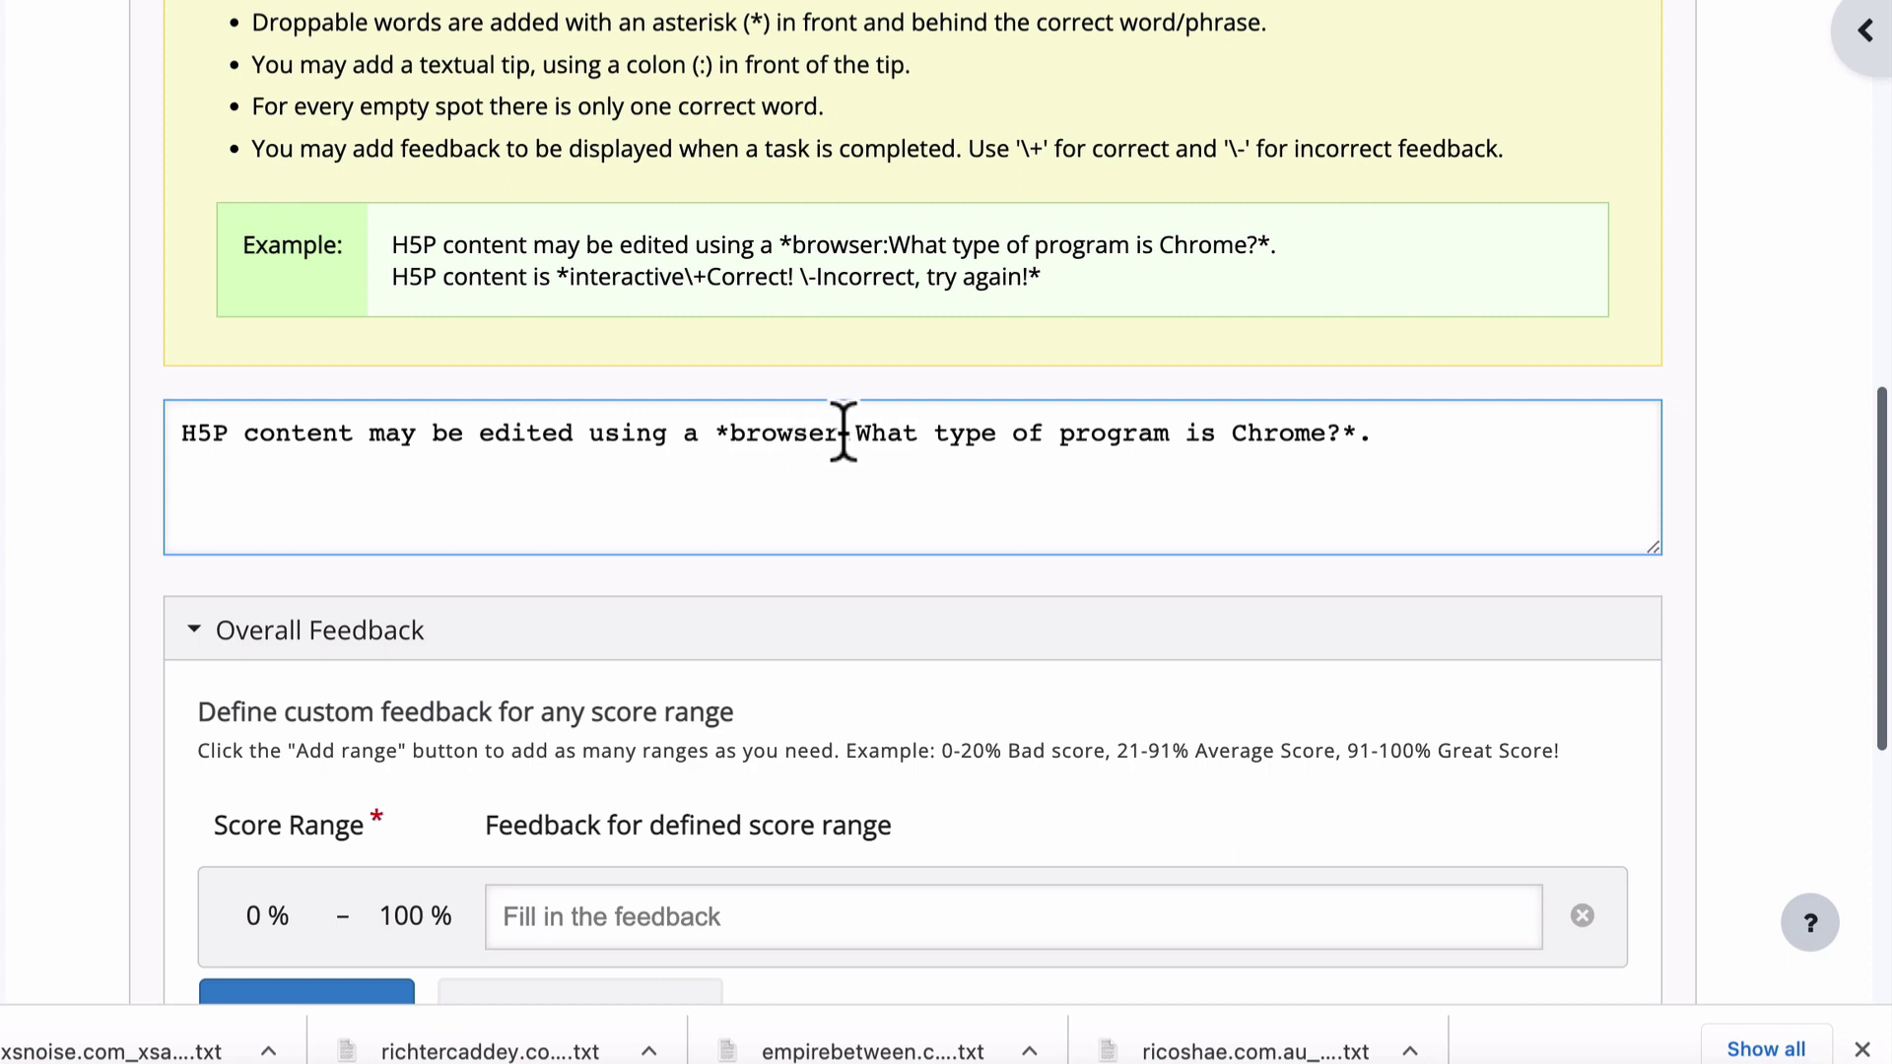
{"action": "left_click_drag", "start_coordinate": [854, 434], "coordinate": [724, 437]}
{"action": "left_click", "coordinate": [1378, 431]}
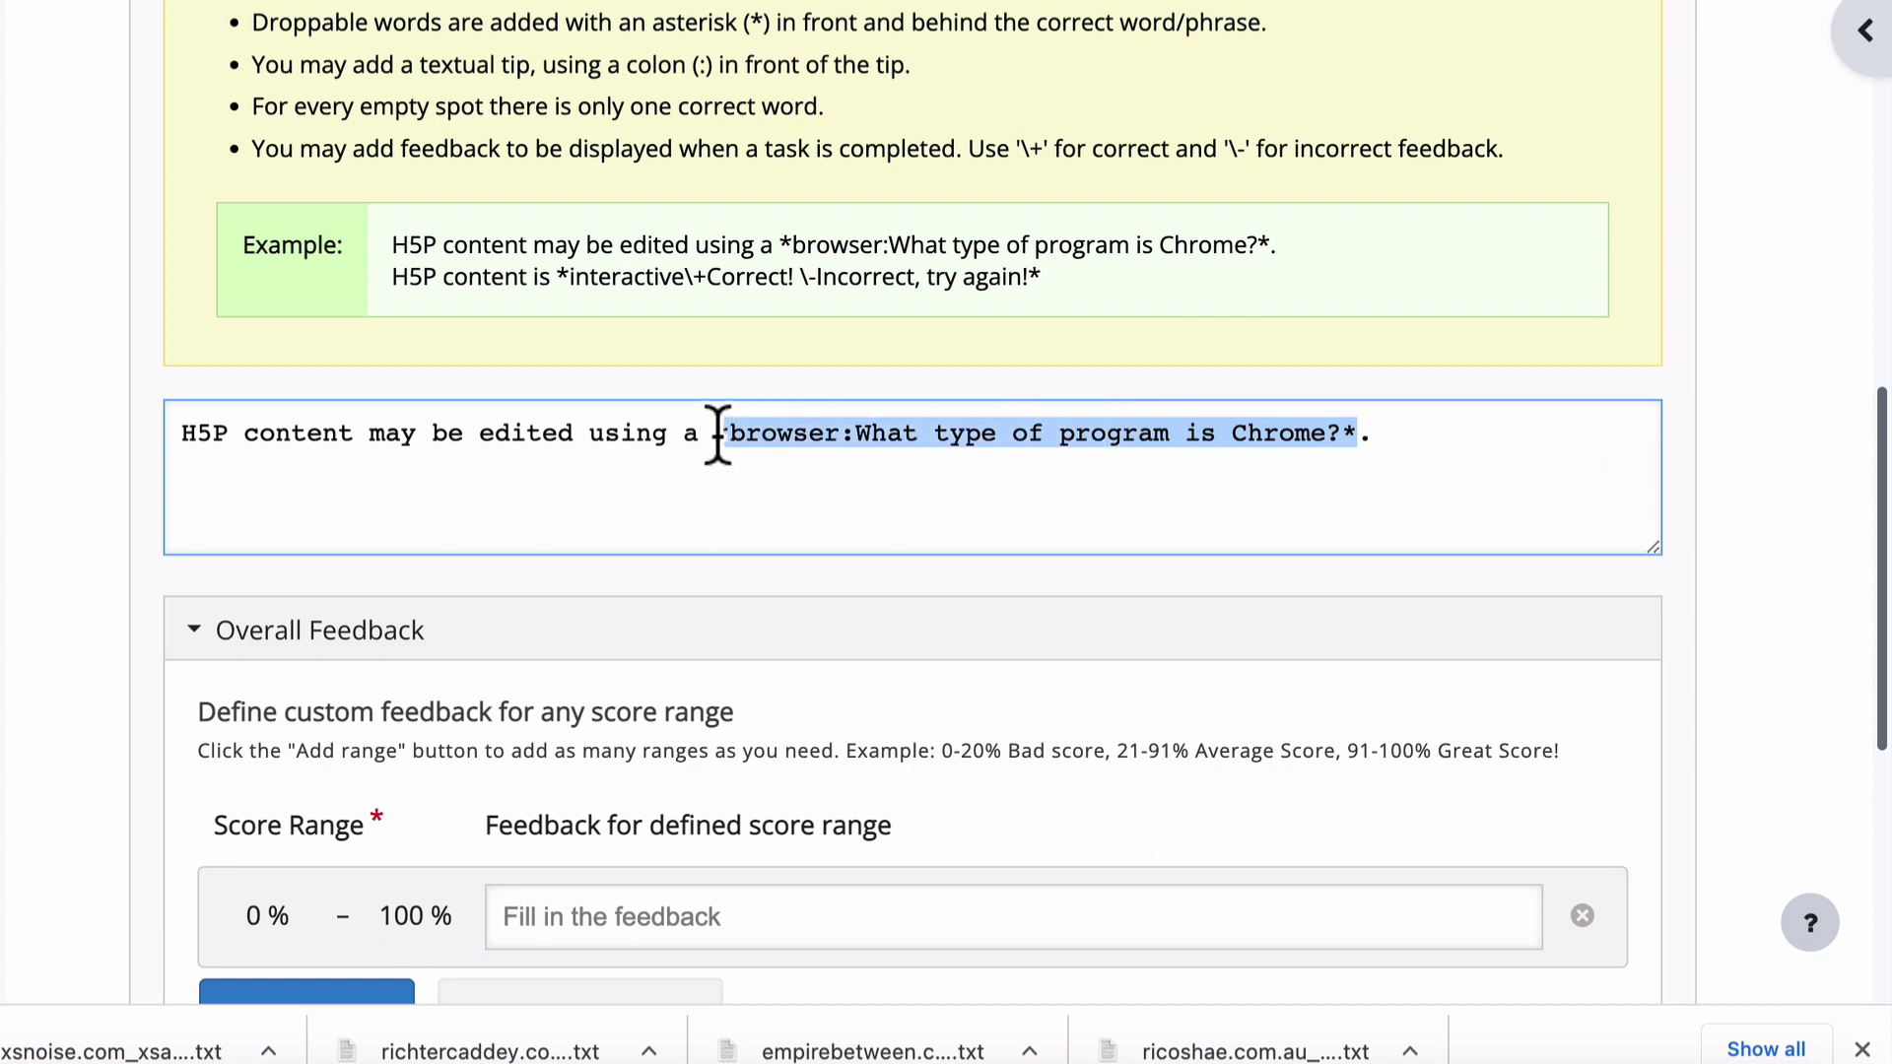
{"action": "triple_click", "coordinate": [849, 276]}
{"action": "key", "text": "ctrl+c"}
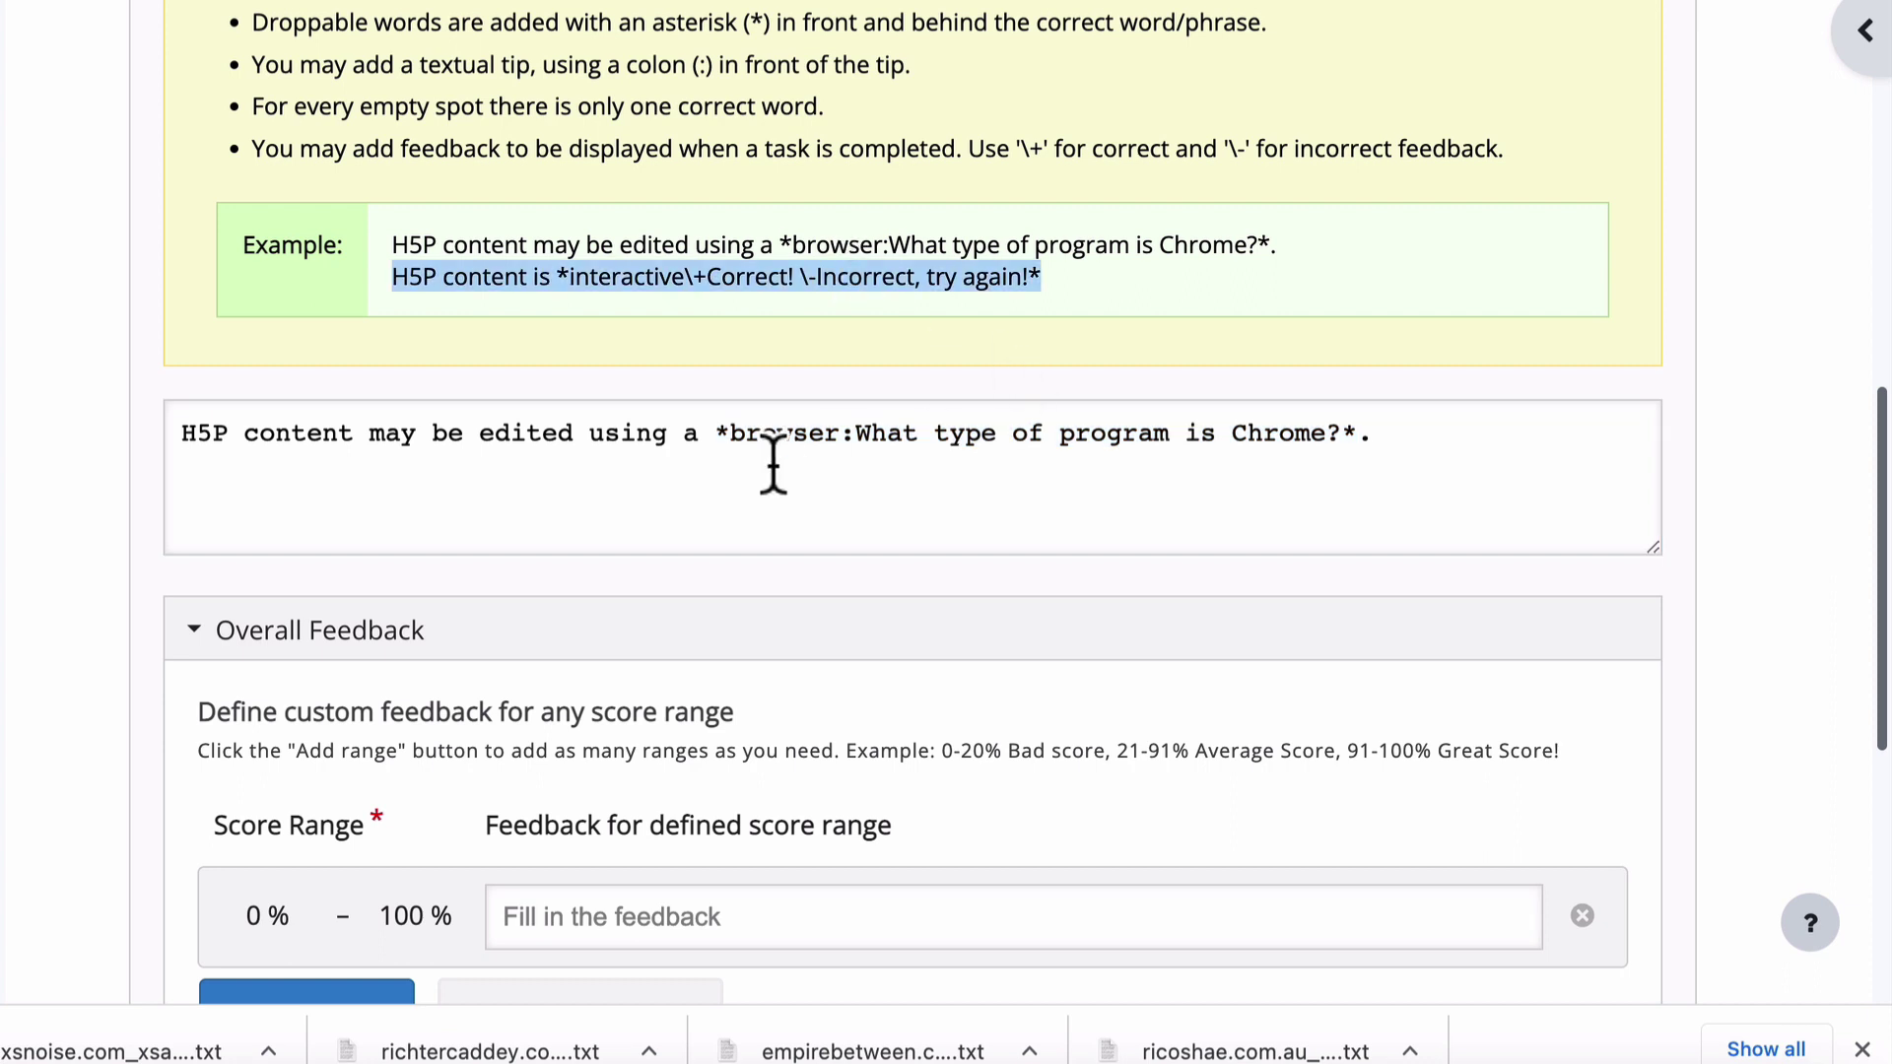
Step: Paste the second example sentence, with the droppable word interactive, onto line 2
{"action": "left_click", "coordinate": [749, 483]}
{"action": "key", "text": "ctrl+v"}
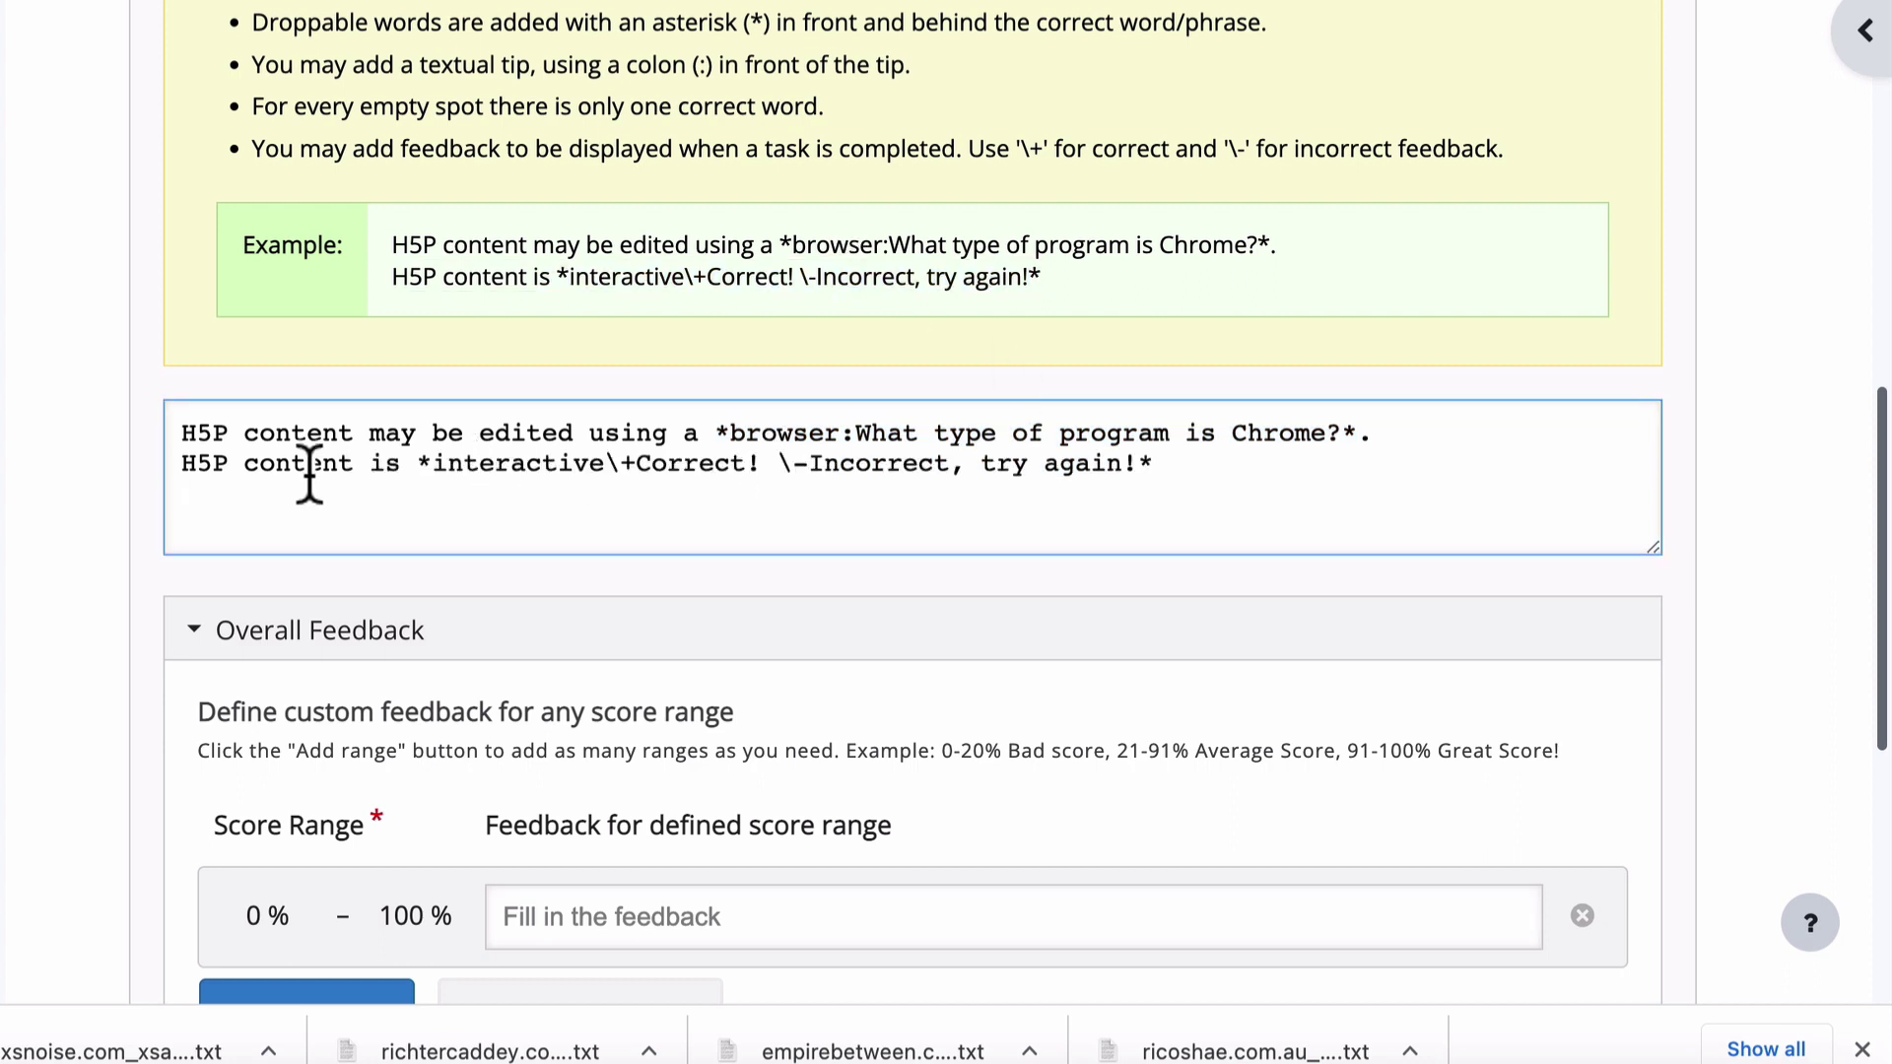
{"action": "double_click", "coordinate": [512, 463]}
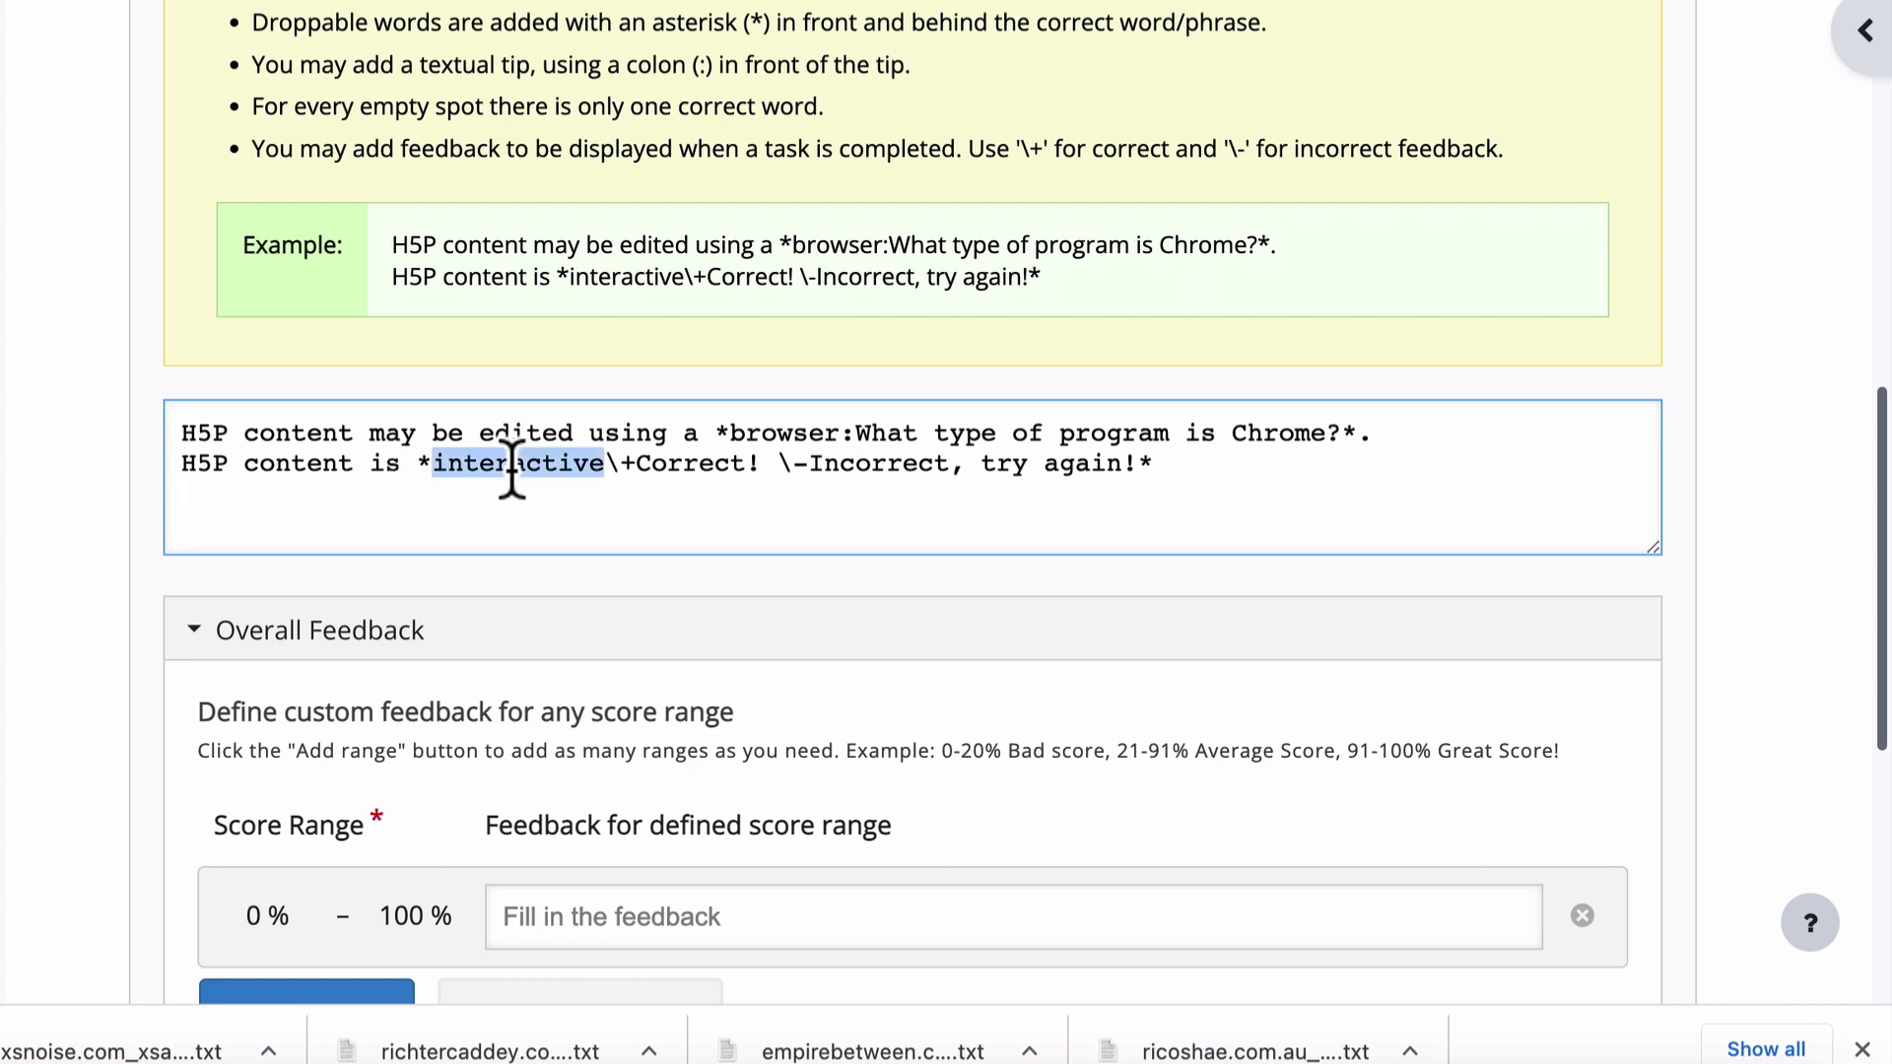
{"action": "double_click", "coordinate": [774, 435]}
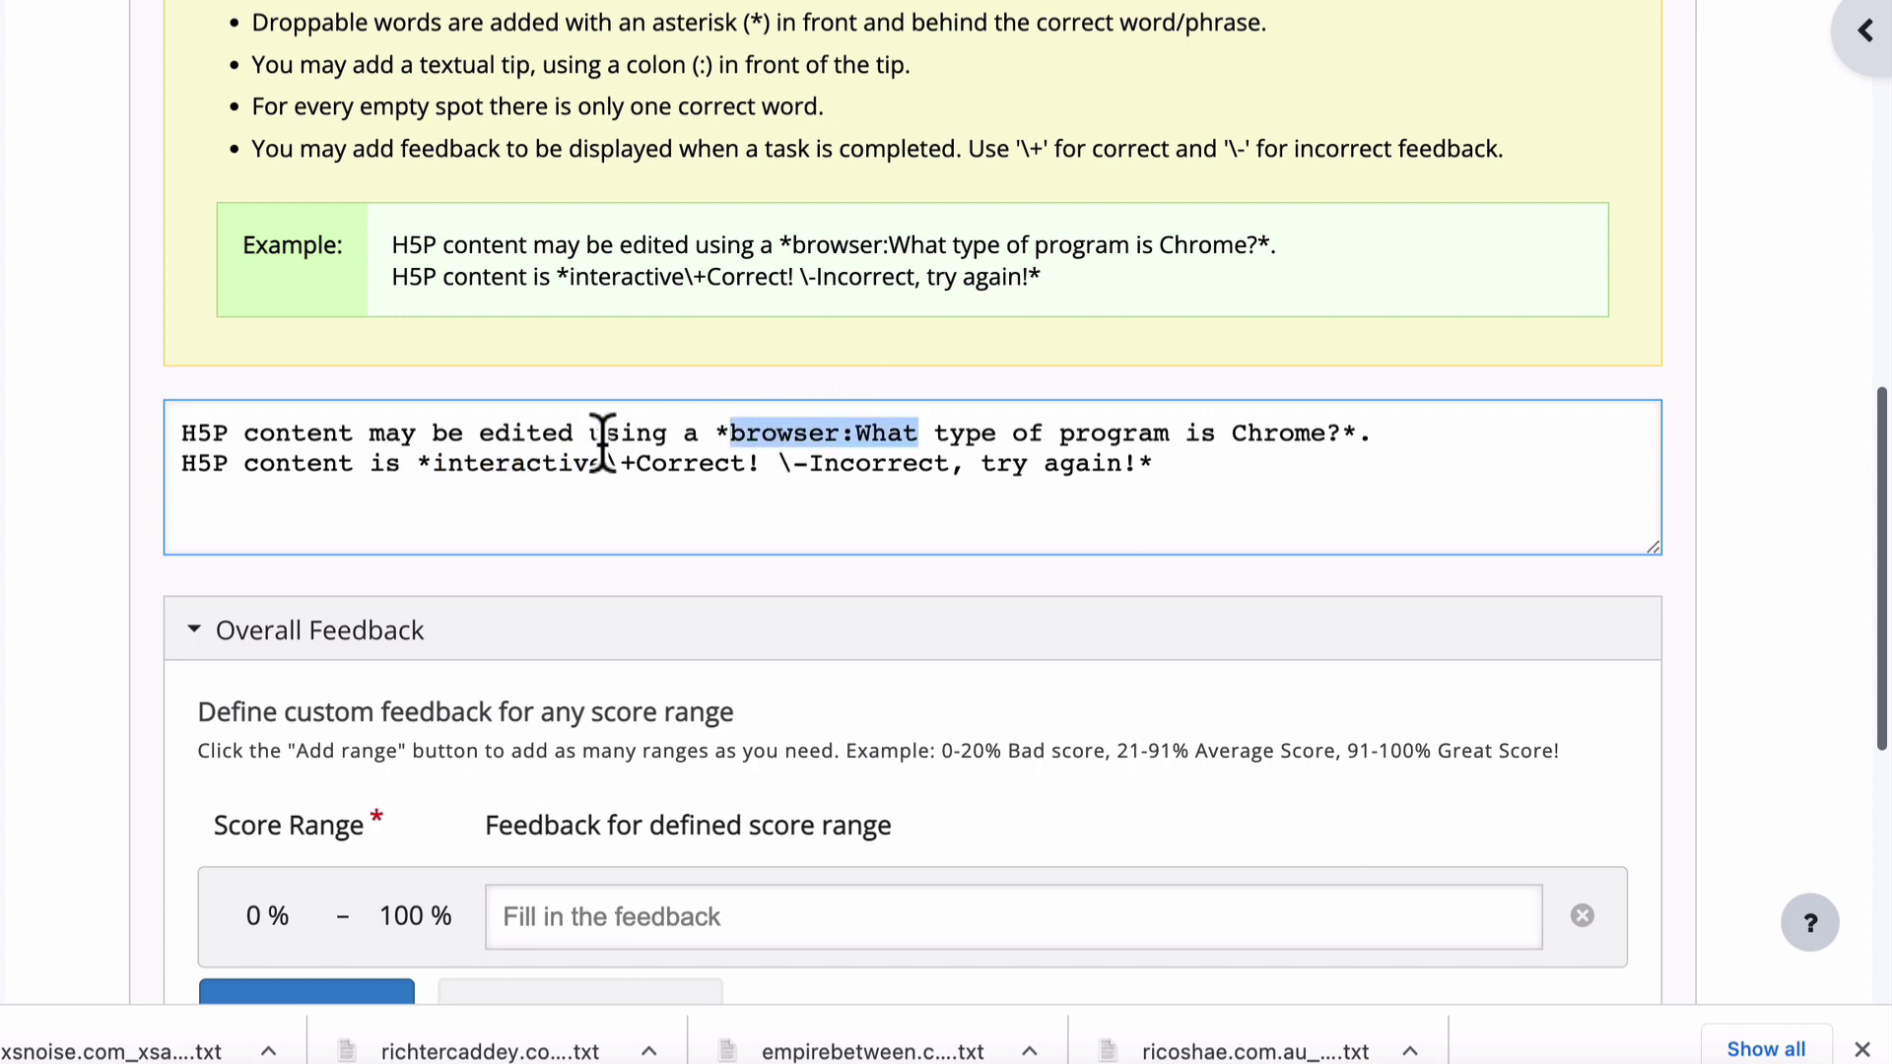
{"action": "double_click", "coordinate": [508, 463]}
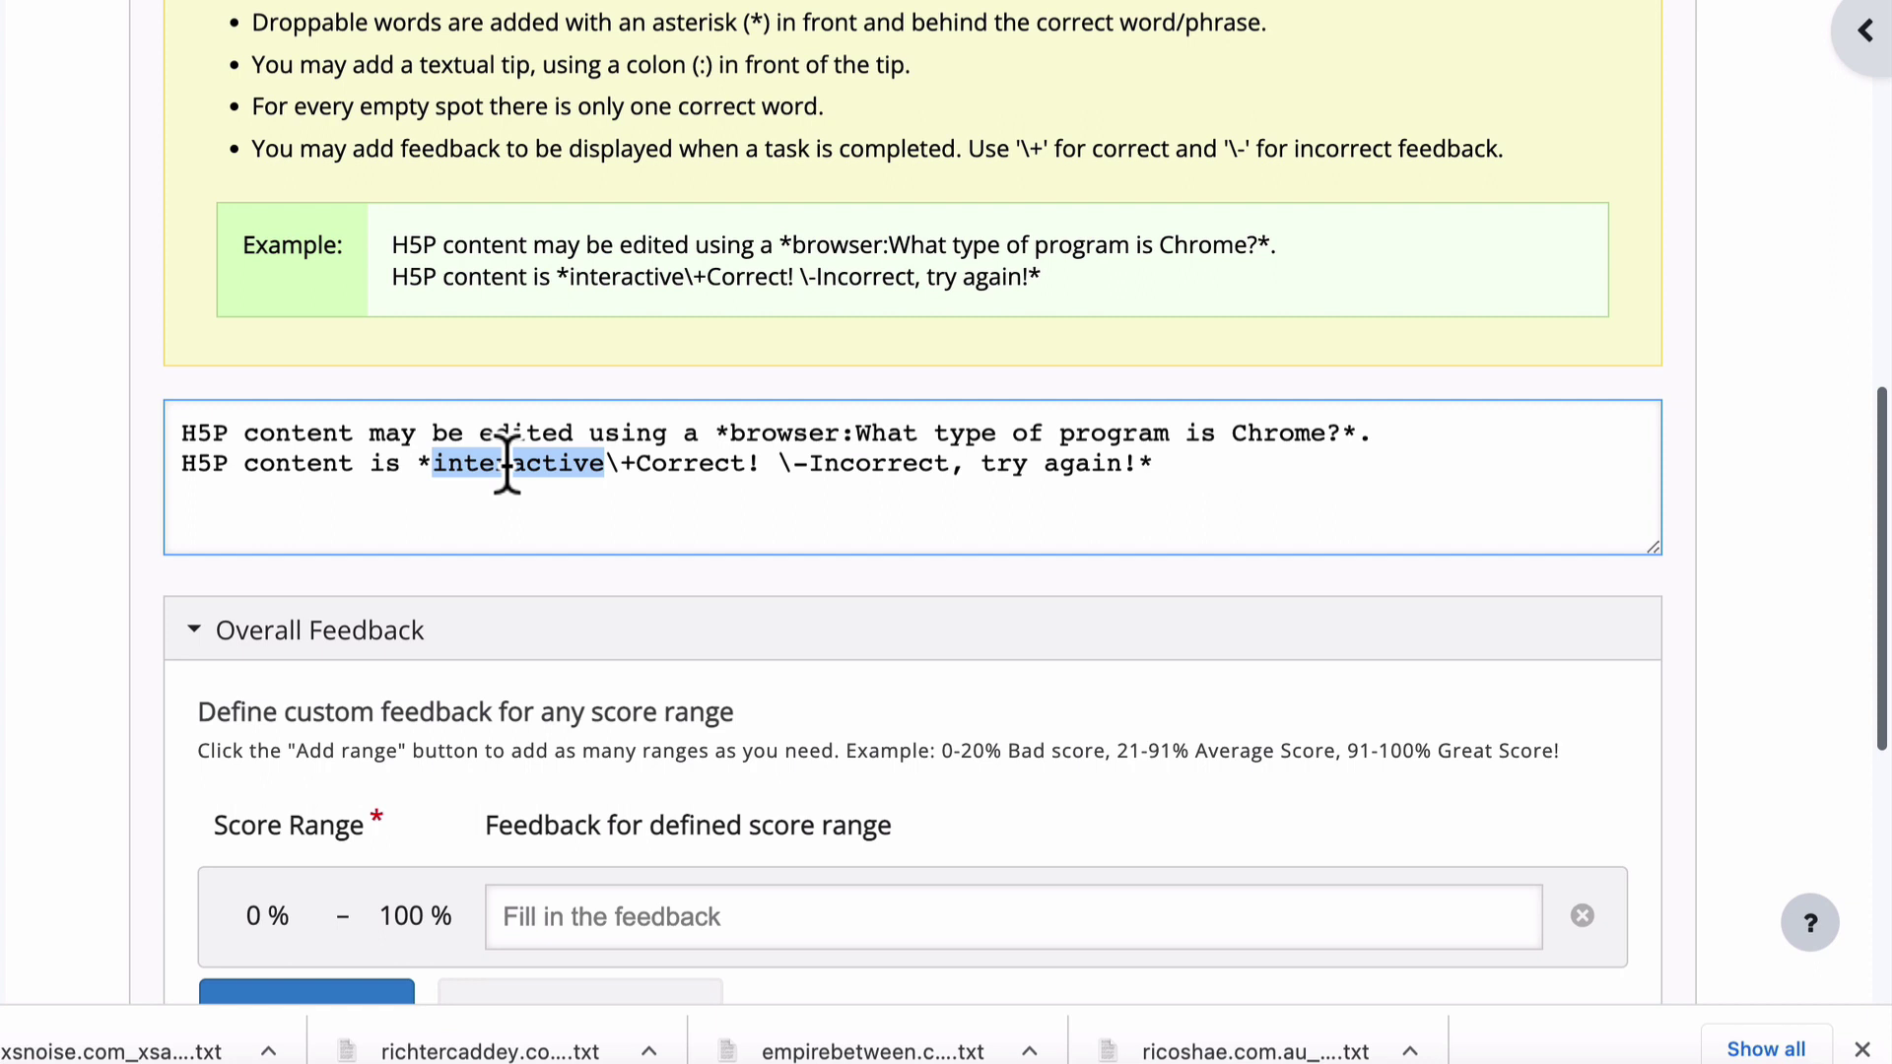
Step: Highlight the Correct! and Incorrect, try again! feedback attached to interactive
{"action": "left_click", "coordinate": [619, 471]}
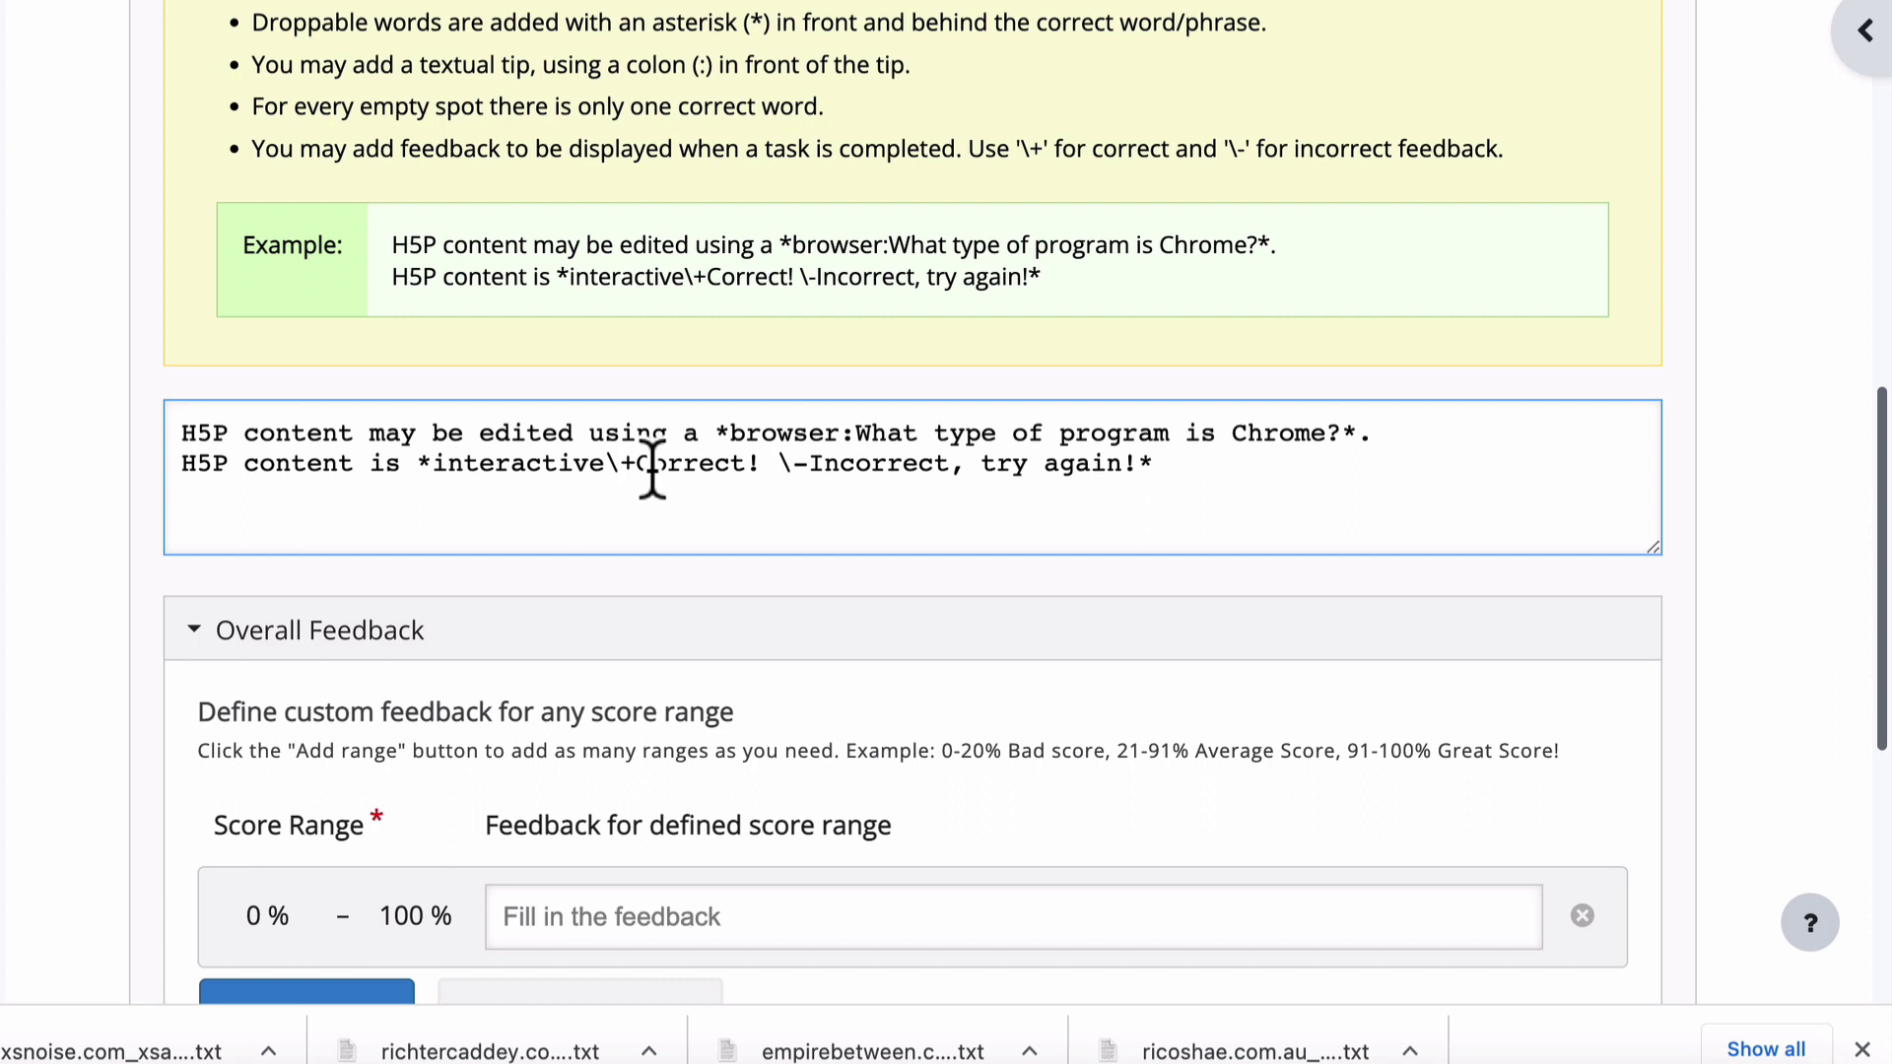
{"action": "left_click_drag", "start_coordinate": [636, 463], "coordinate": [751, 459]}
{"action": "left_click", "coordinate": [652, 463]}
{"action": "left_click_drag", "start_coordinate": [637, 461], "coordinate": [765, 457]}
{"action": "left_click", "coordinate": [783, 463]}
{"action": "left_click_drag", "start_coordinate": [810, 463], "coordinate": [1135, 464]}
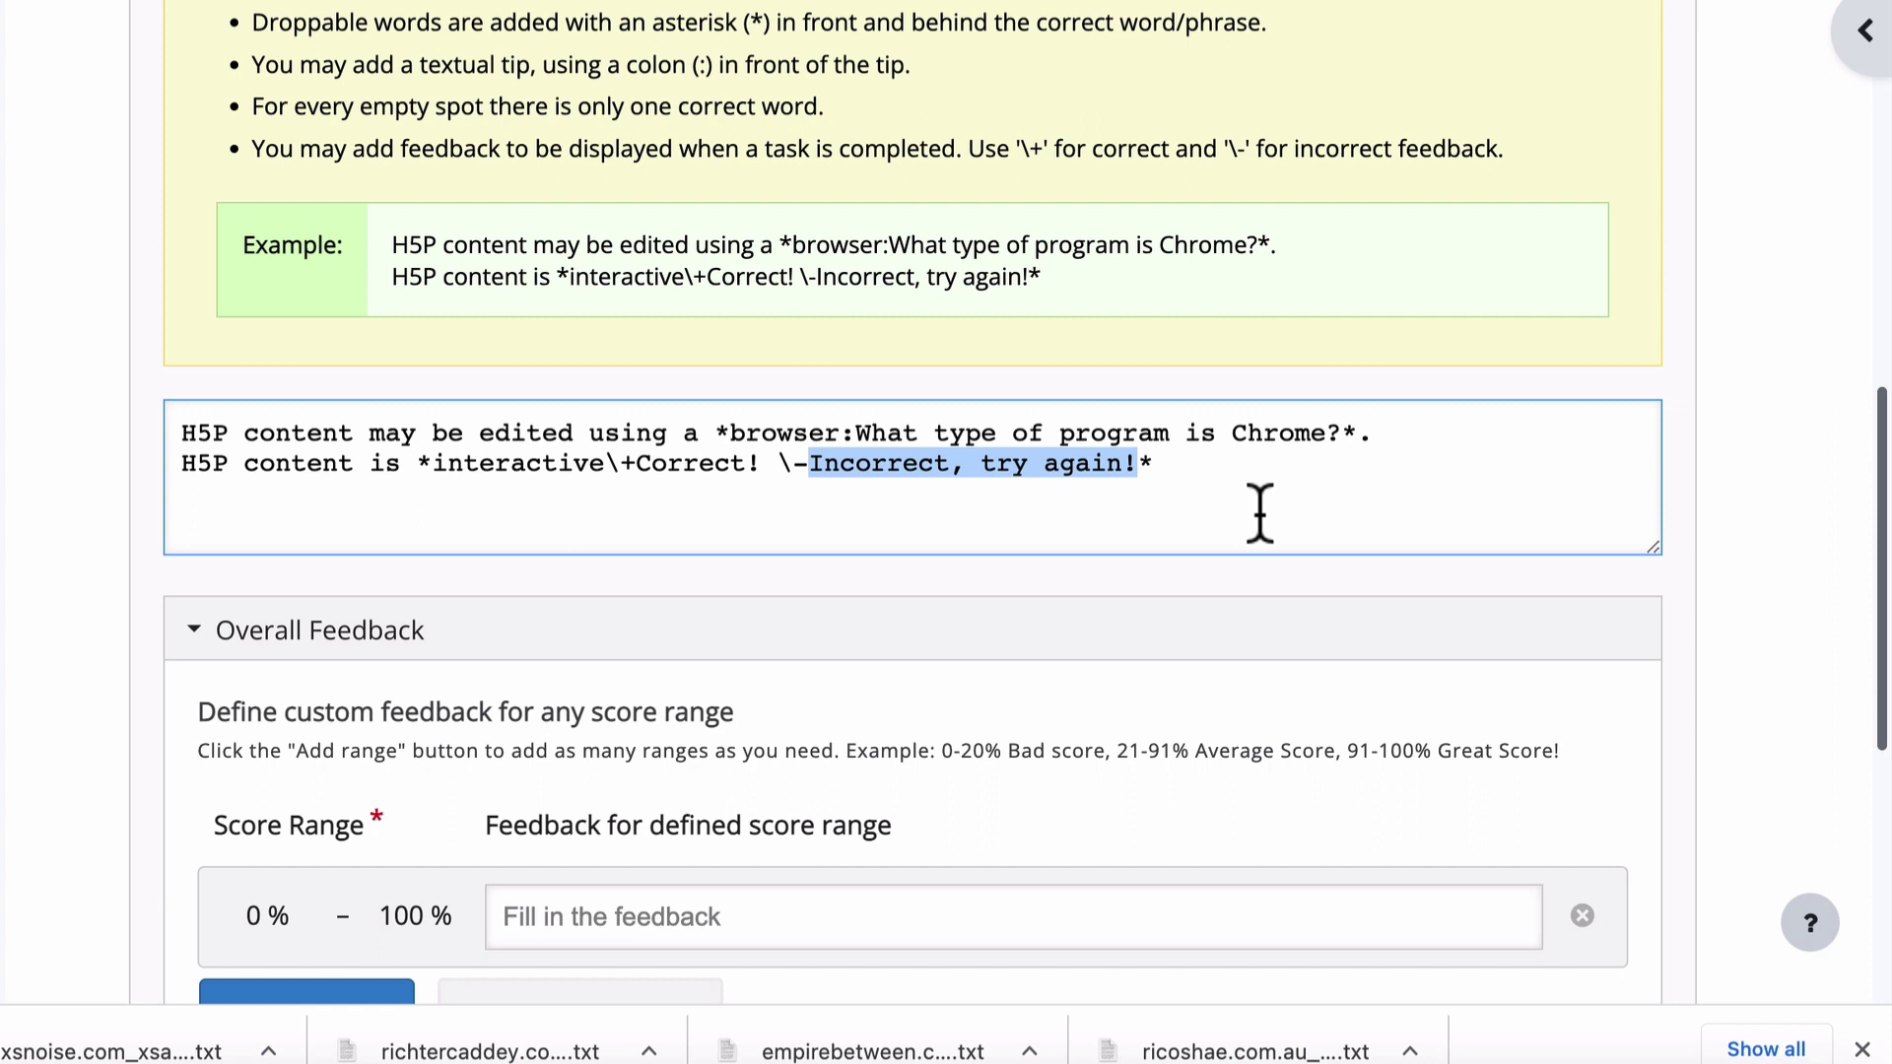
Step: Highlight the feedback-syntax instructions and the \+ marker before Correct! in the sentence
{"action": "left_click_drag", "start_coordinate": [408, 148], "coordinate": [1415, 156]}
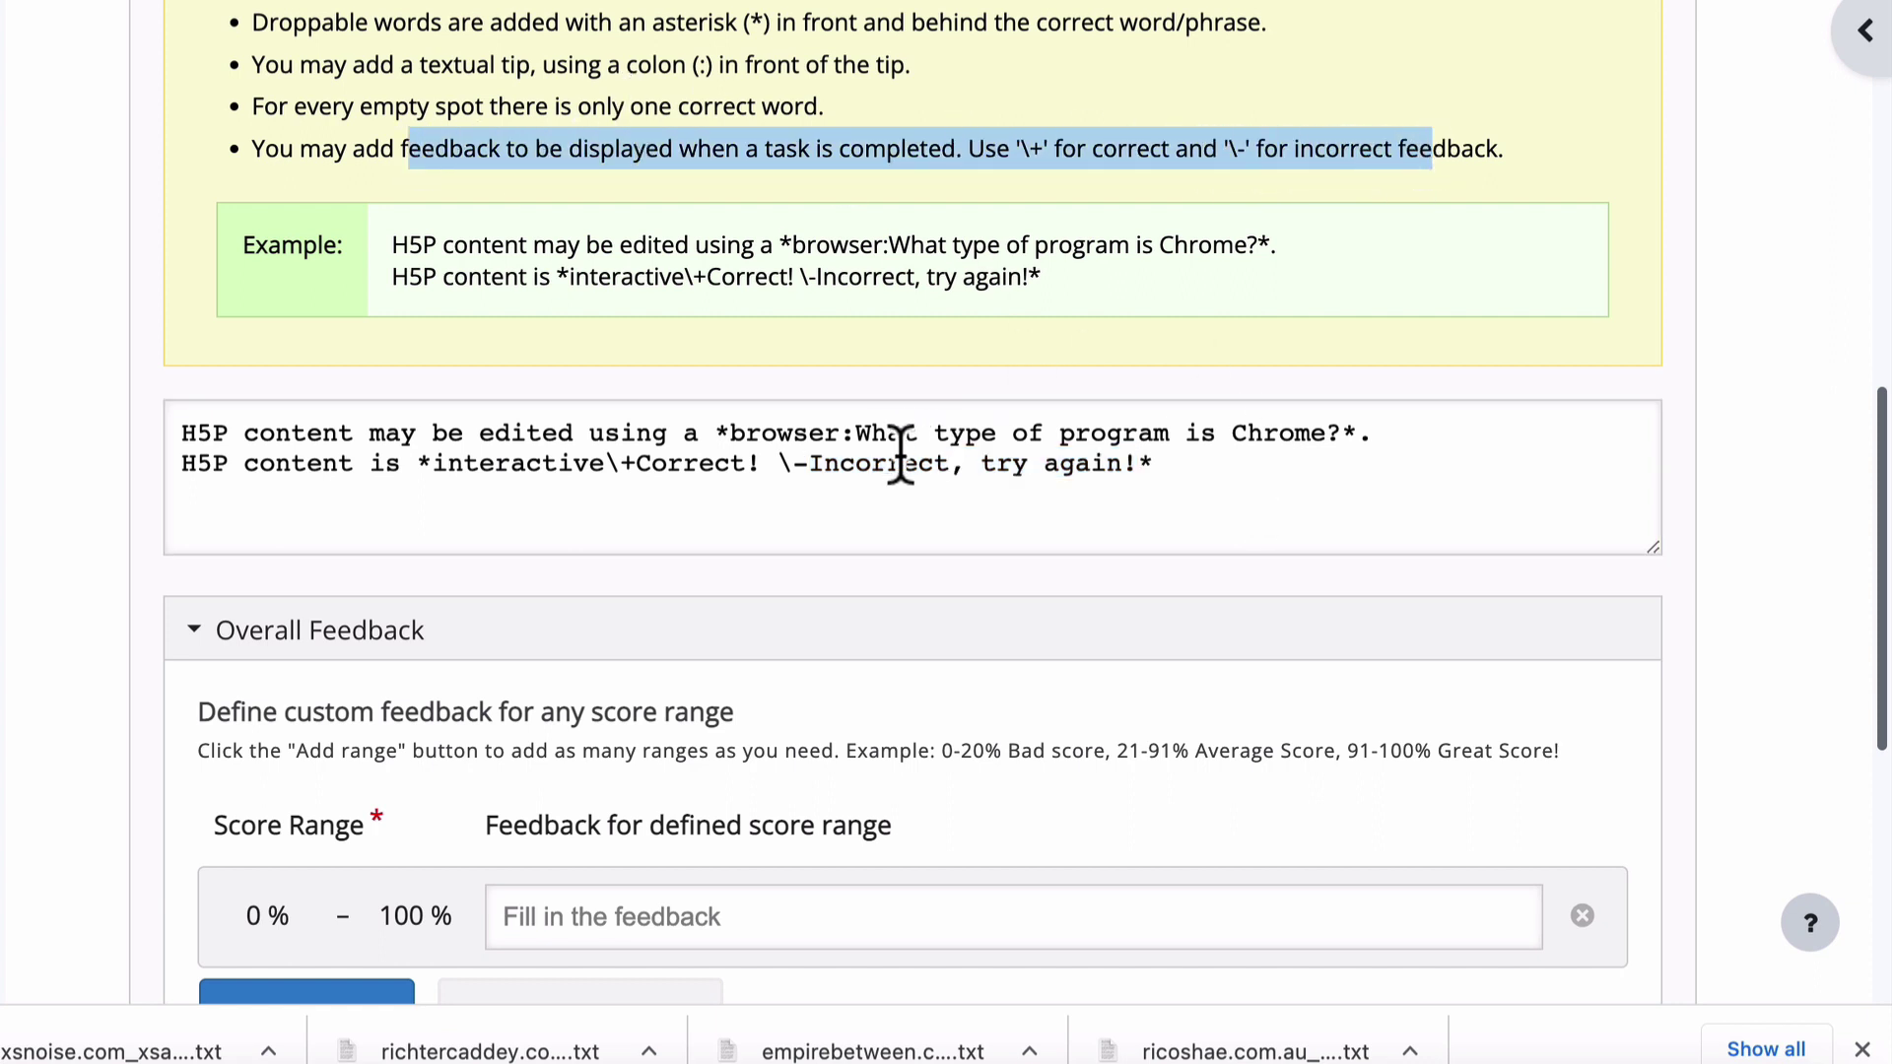
{"action": "left_click", "coordinate": [845, 463]}
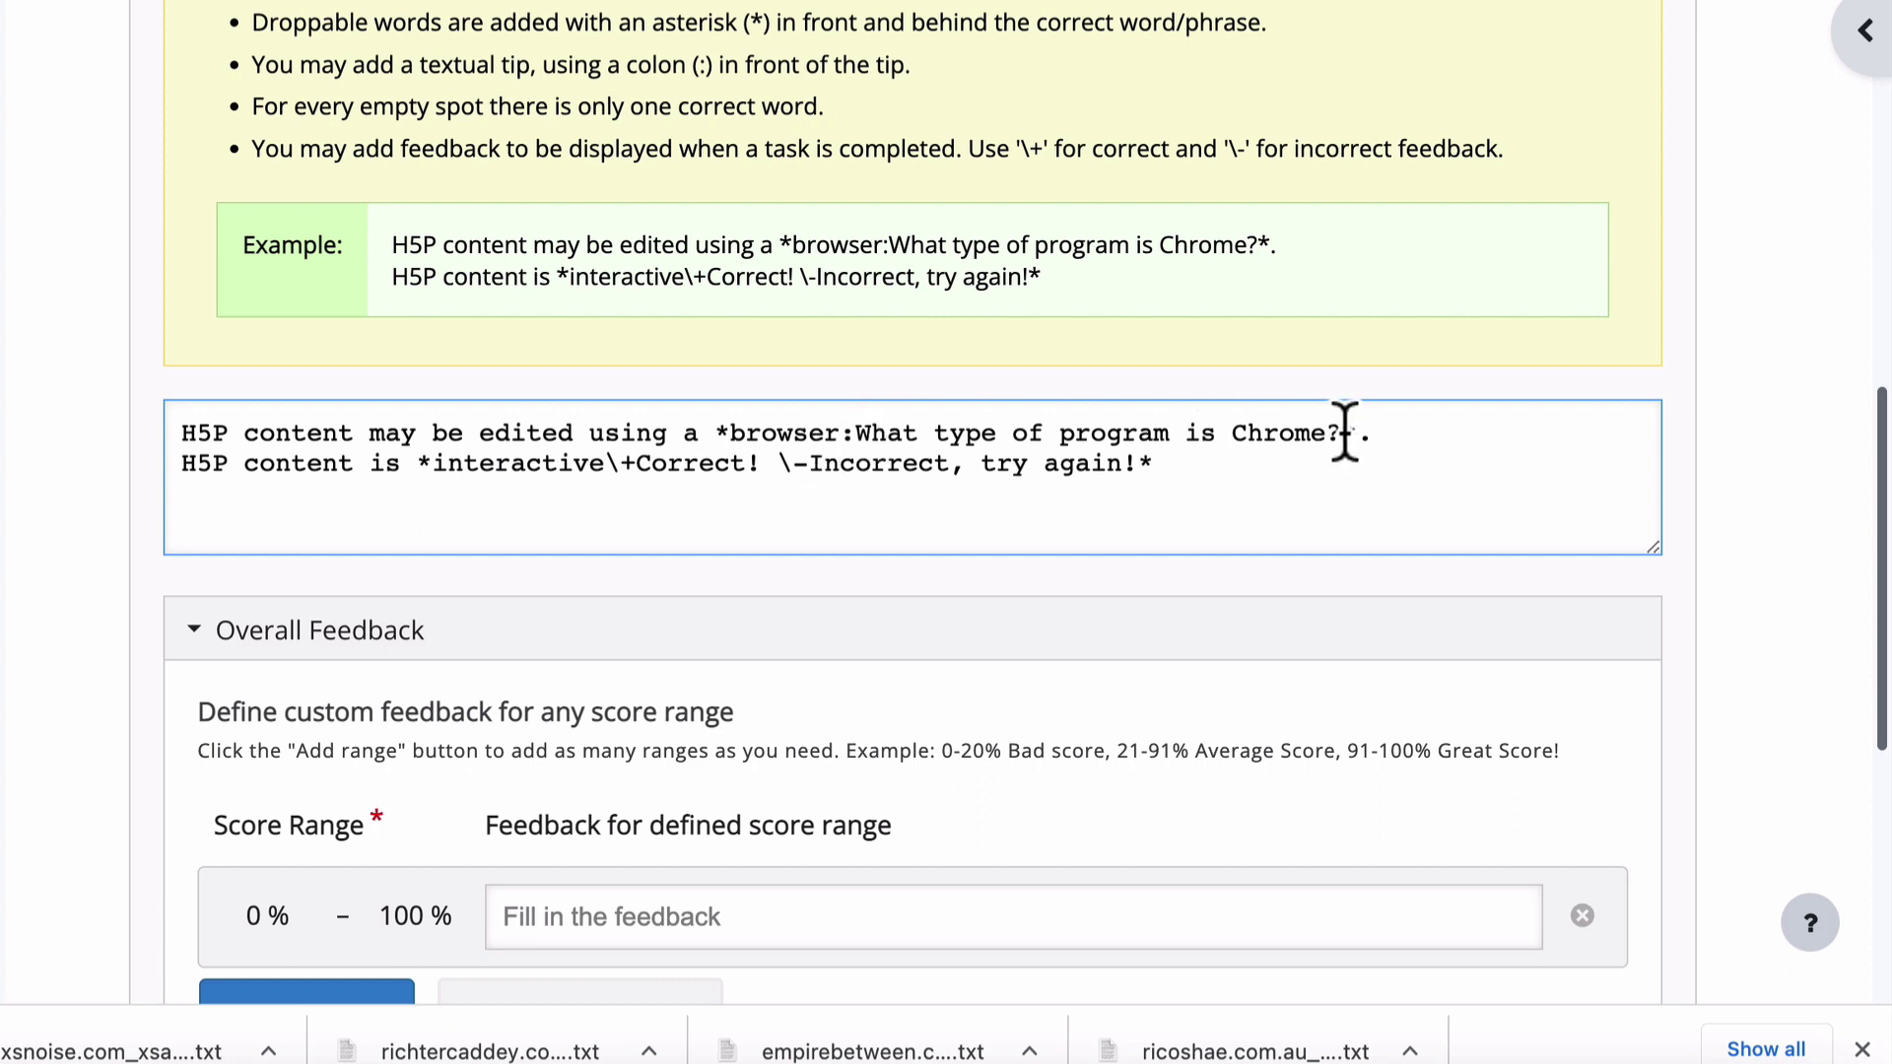
{"action": "mouse_move", "coordinate": [1346, 434]}
{"action": "left_mouse_down"}
{"action": "mouse_move", "coordinate": [836, 437]}
{"action": "mouse_move", "coordinate": [1332, 434]}
{"action": "left_mouse_up"}
{"action": "left_click", "coordinate": [1279, 434]}
{"action": "double_click", "coordinate": [666, 456]}
{"action": "double_click", "coordinate": [873, 463]}
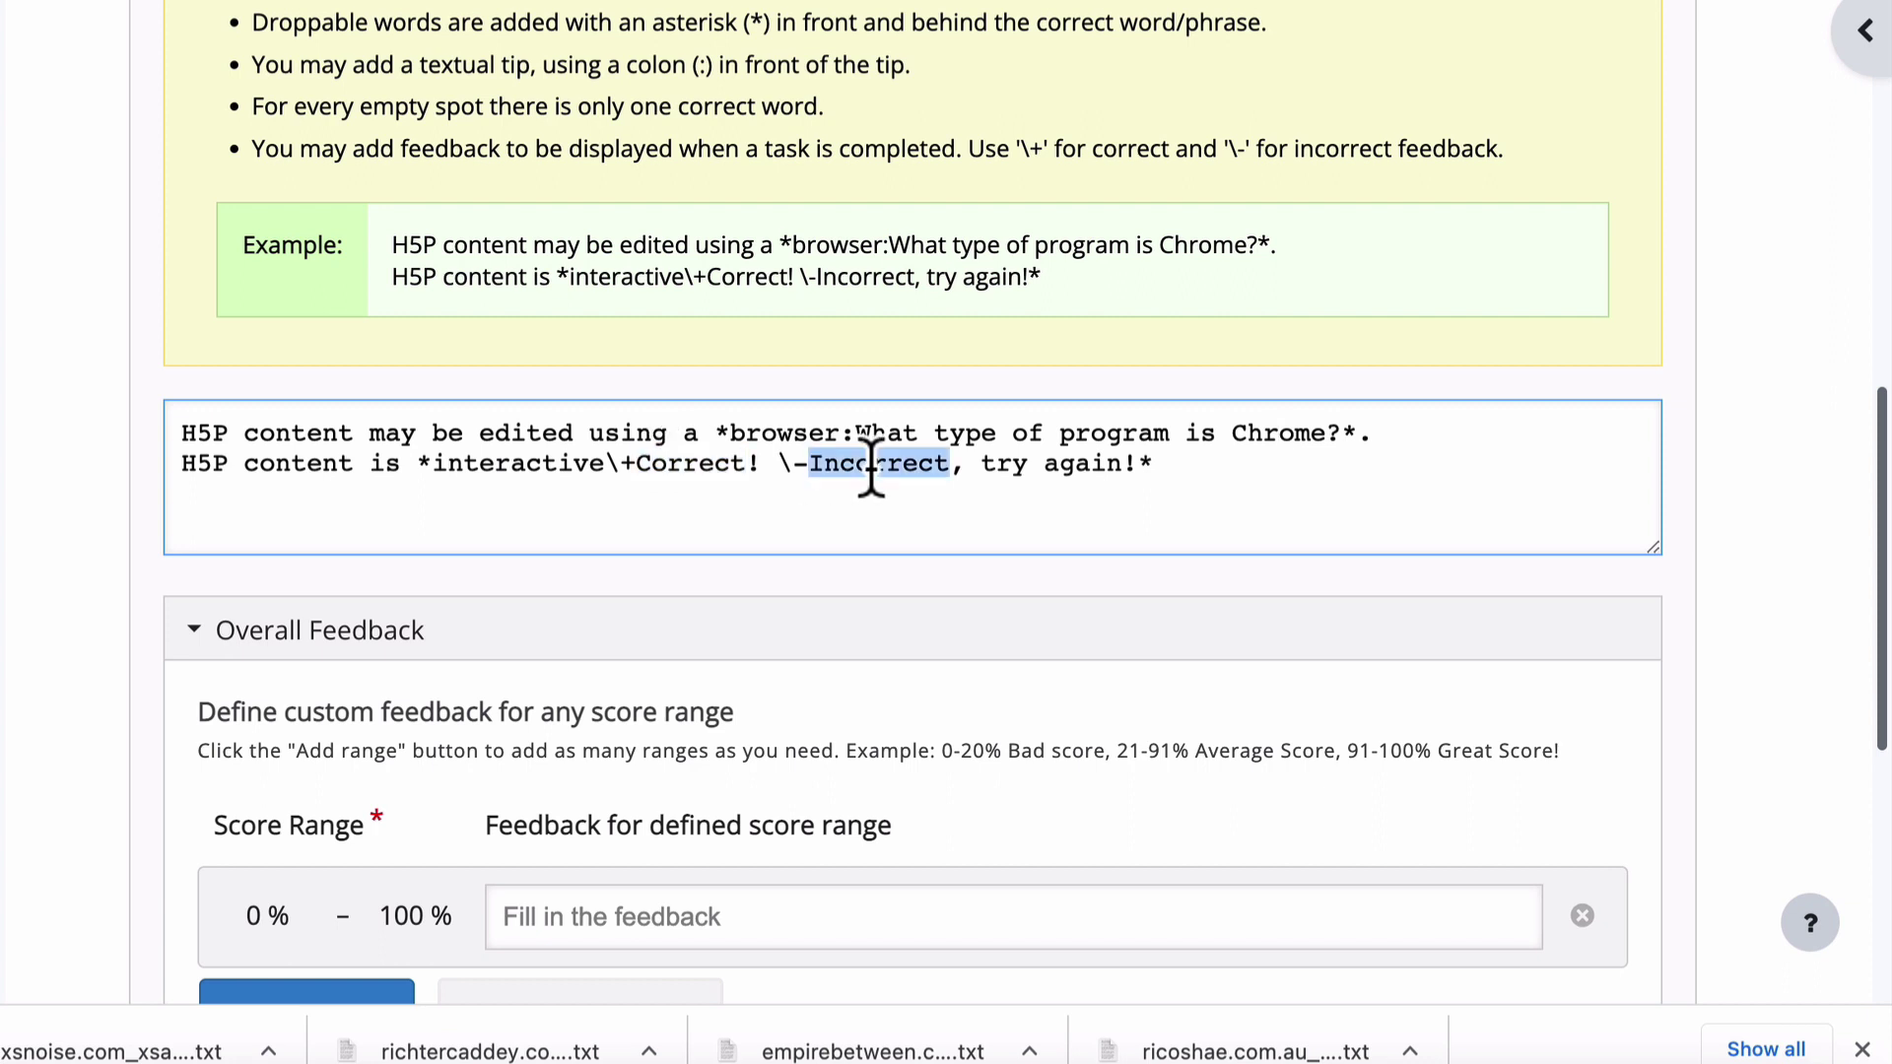
{"action": "double_click", "coordinate": [696, 464]}
{"action": "left_click_drag", "start_coordinate": [603, 464], "coordinate": [636, 464]}
{"action": "scroll", "coordinate": [547, 655], "scroll_direction": "down", "scroll_amount": 5}
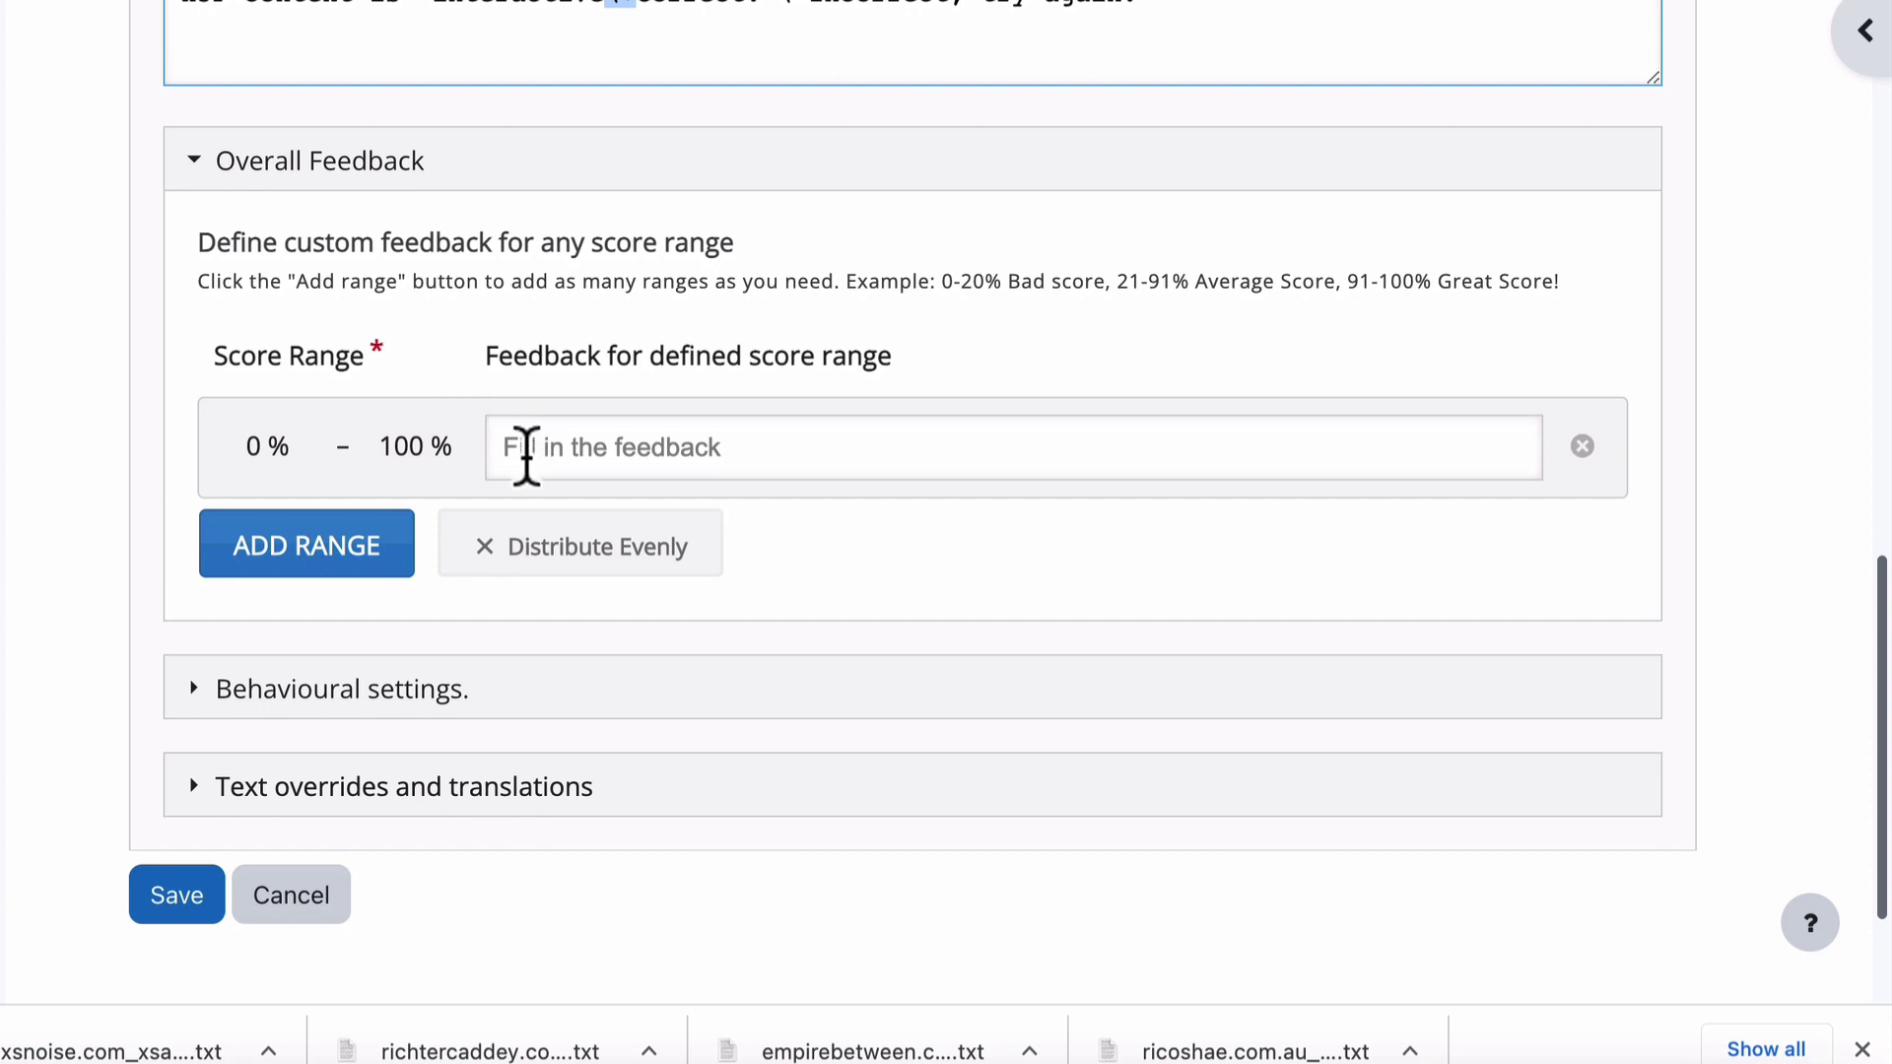
{"action": "left_click", "coordinate": [540, 450]}
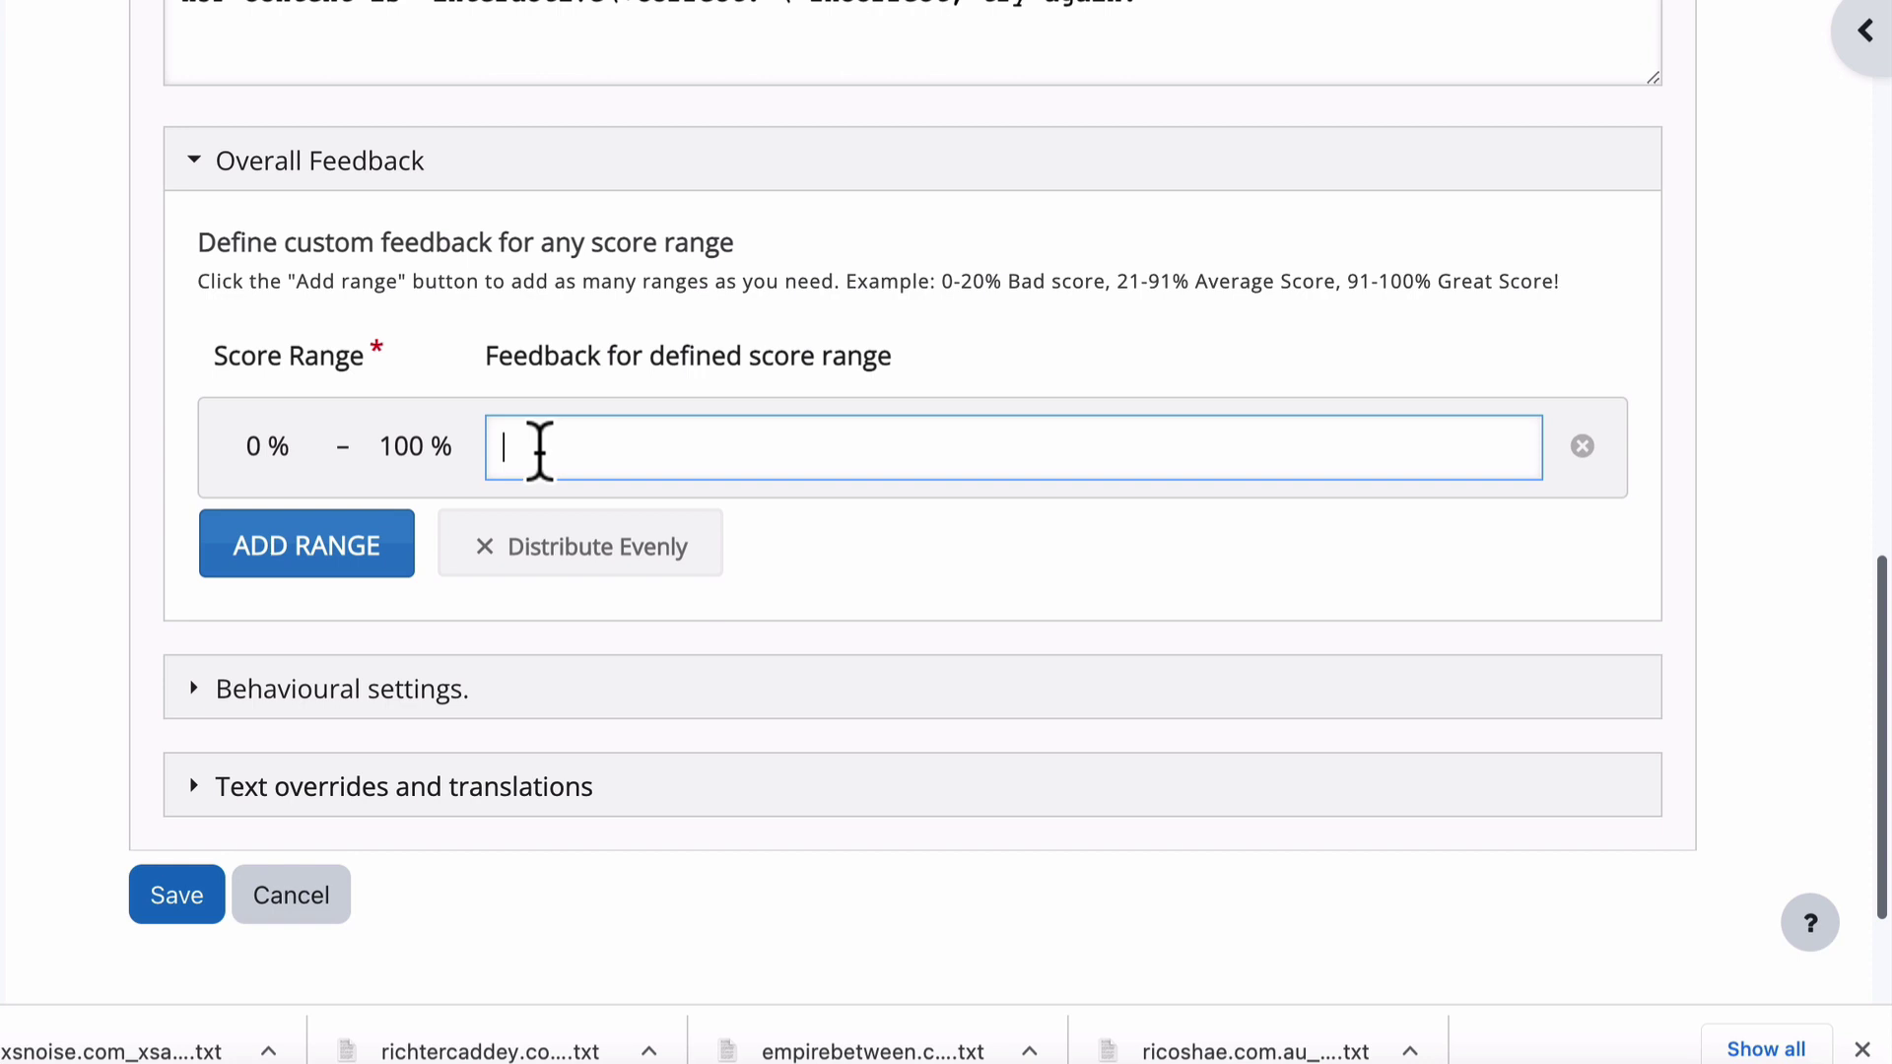
{"action": "left_click", "coordinate": [340, 552]}
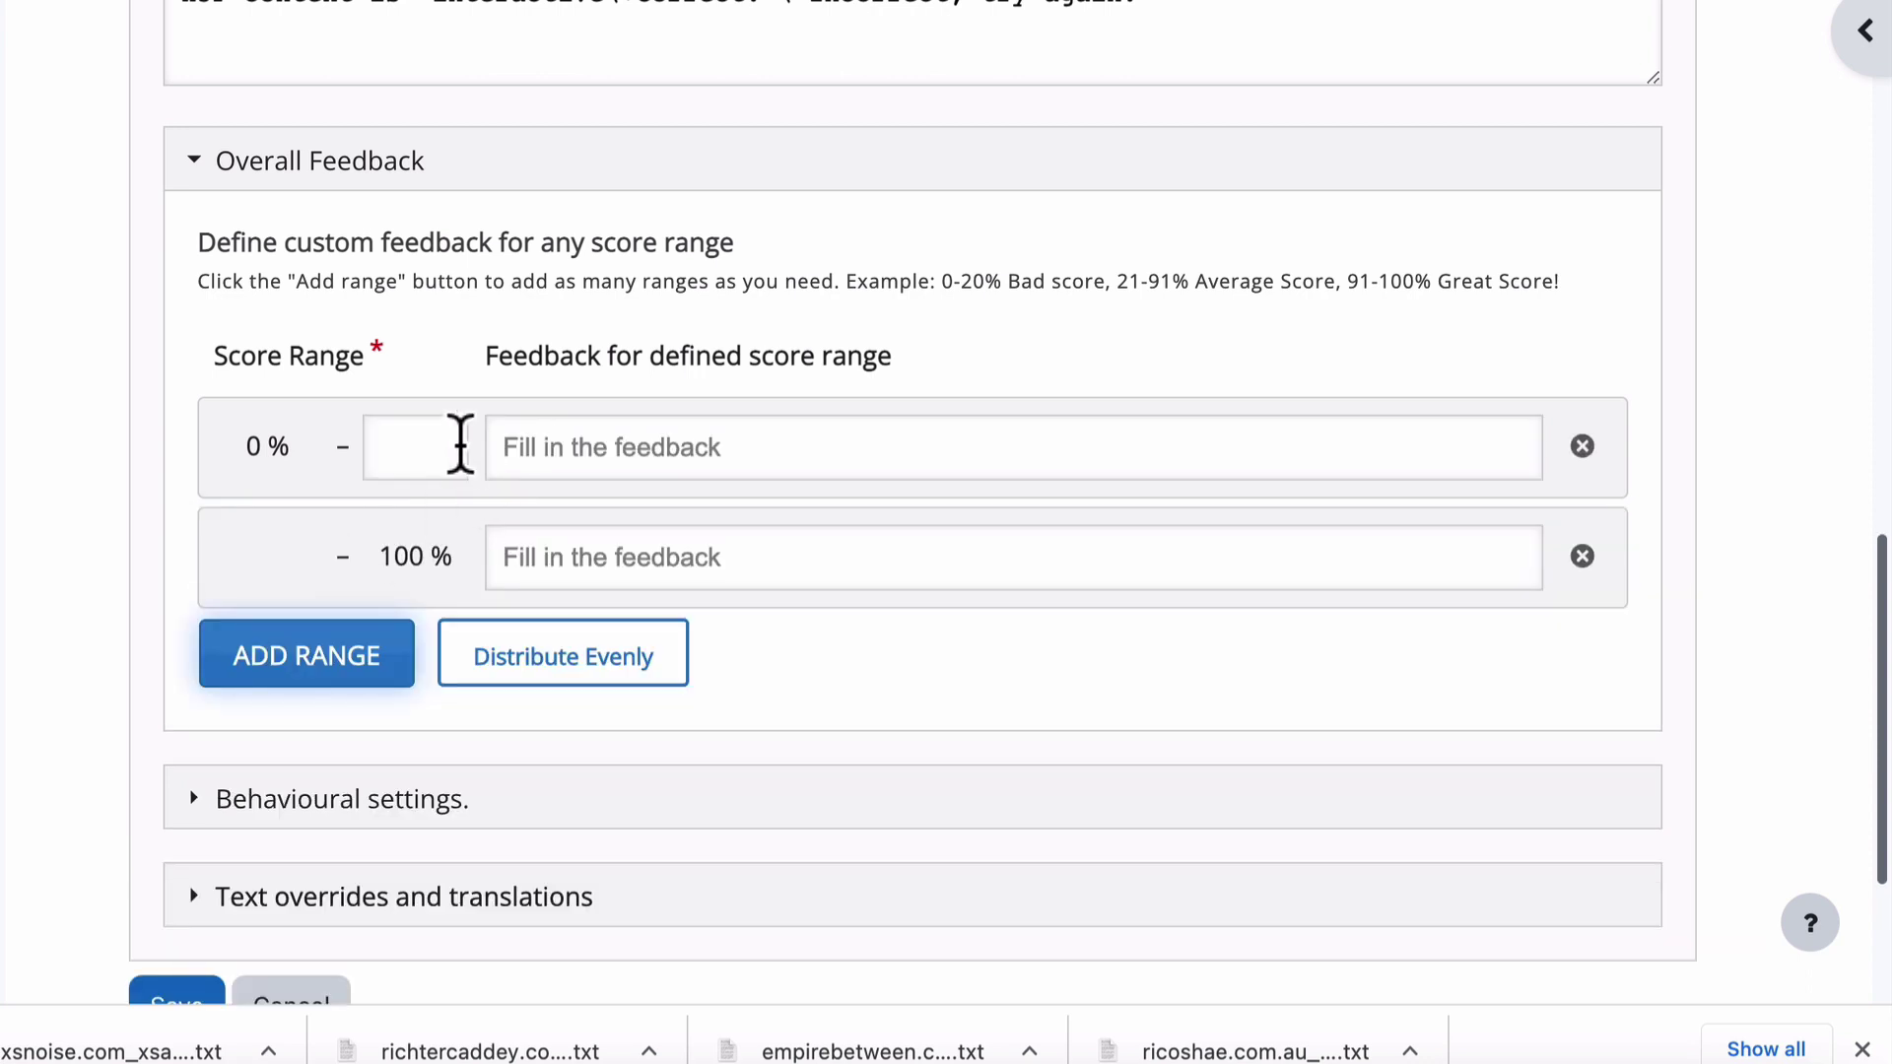
{"action": "left_click", "coordinate": [426, 449]}
{"action": "type", "text": "50"}
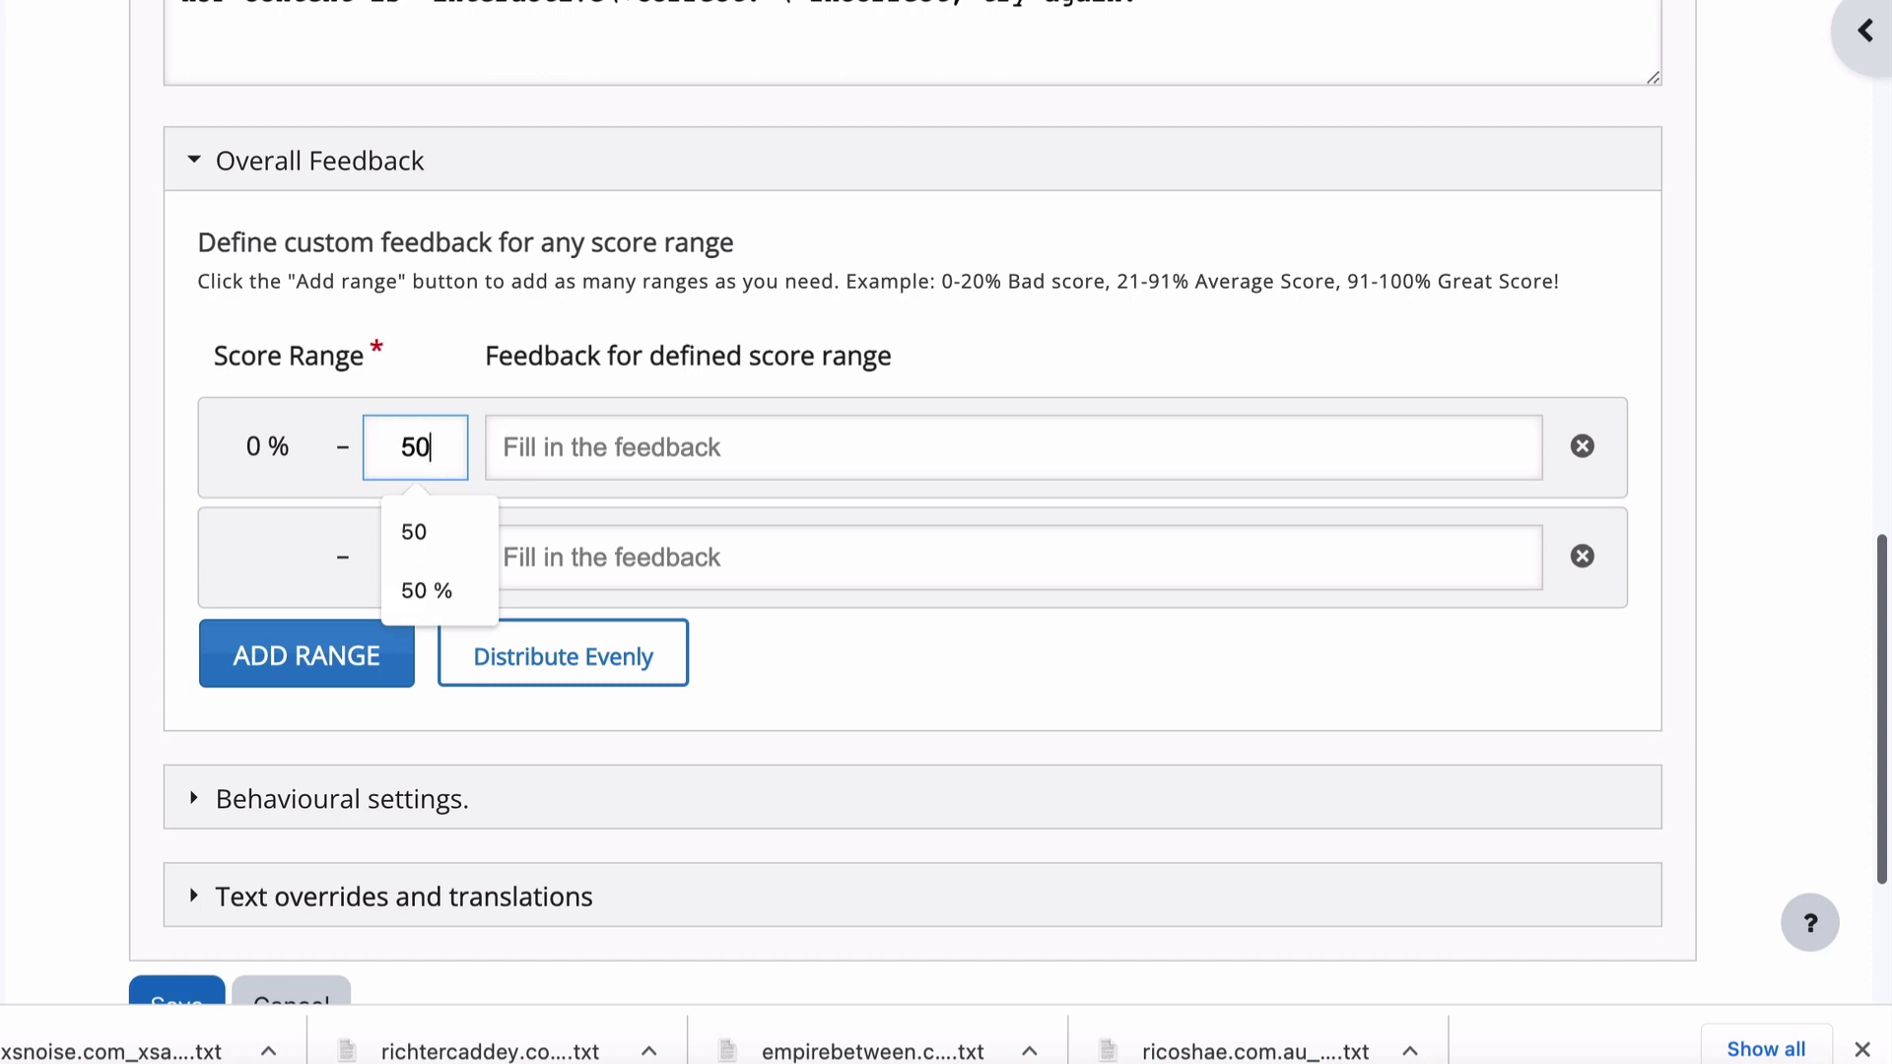
{"action": "left_click", "coordinate": [428, 591]}
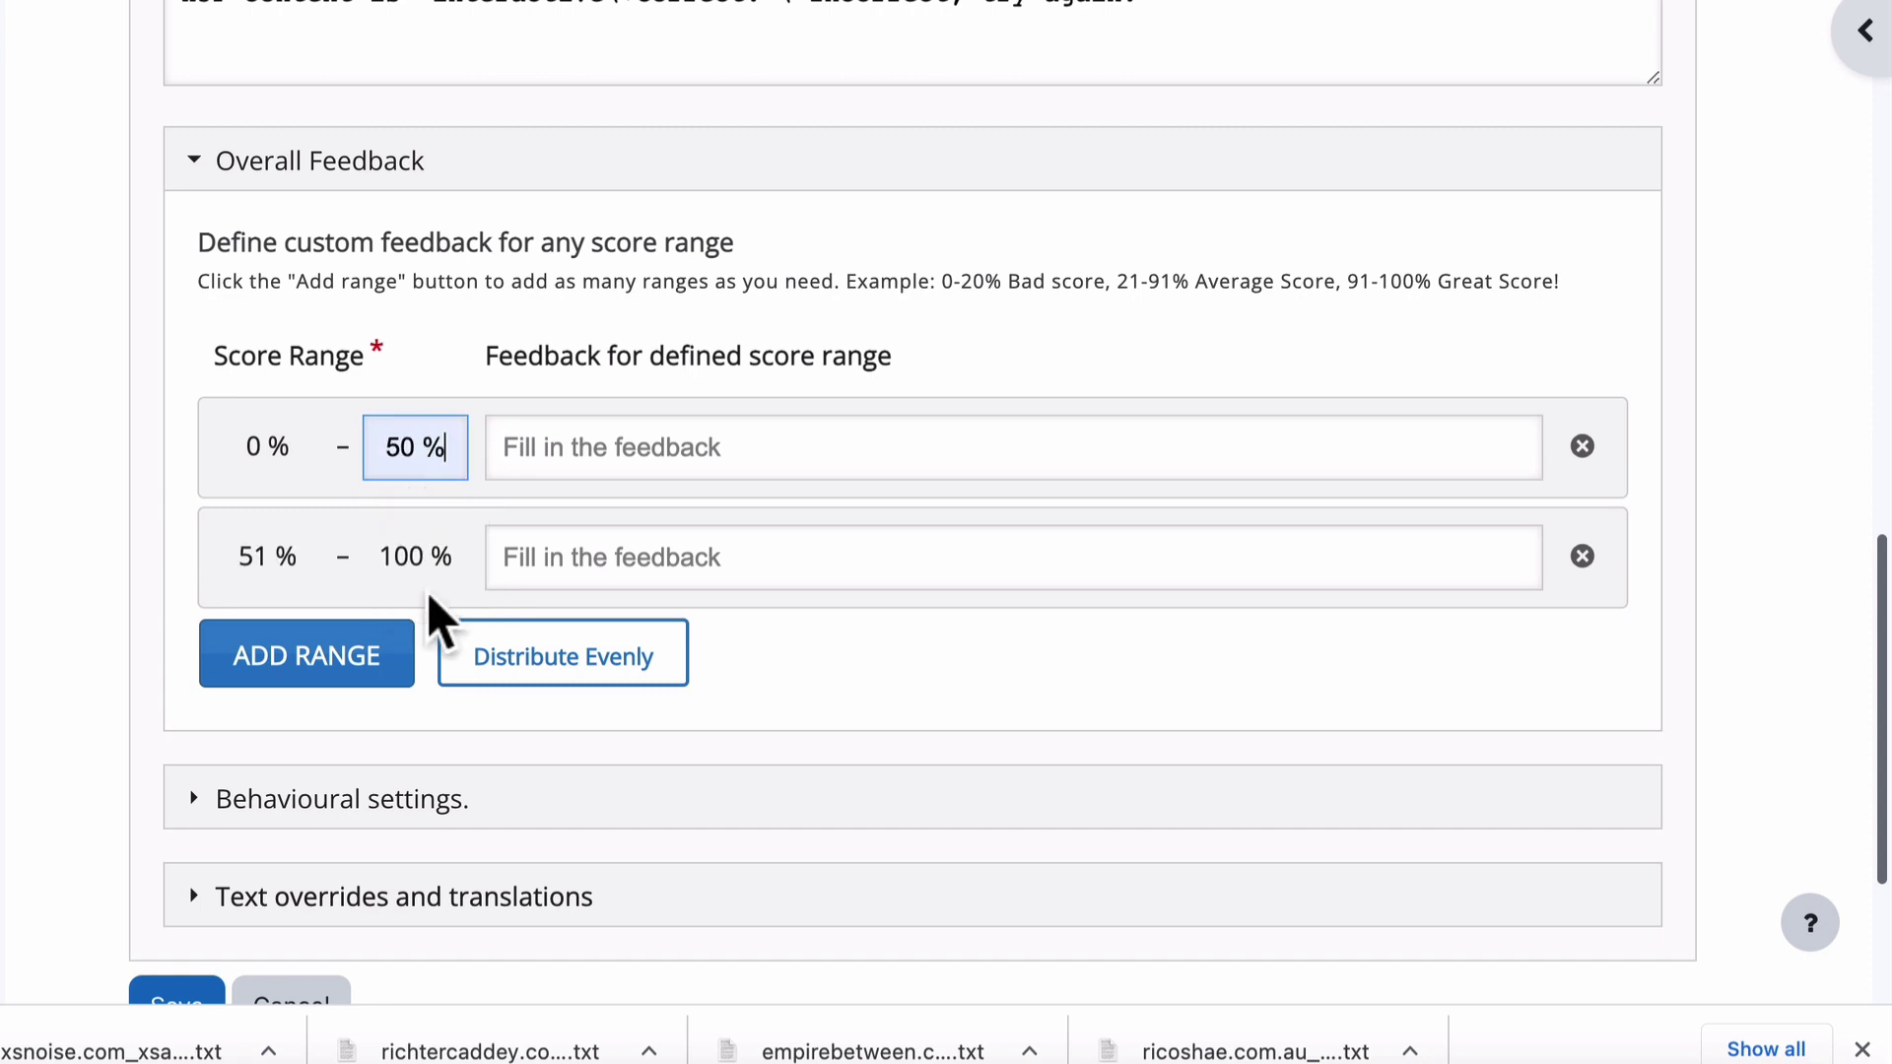
{"action": "left_click", "coordinate": [452, 459]}
{"action": "left_click", "coordinate": [546, 459]}
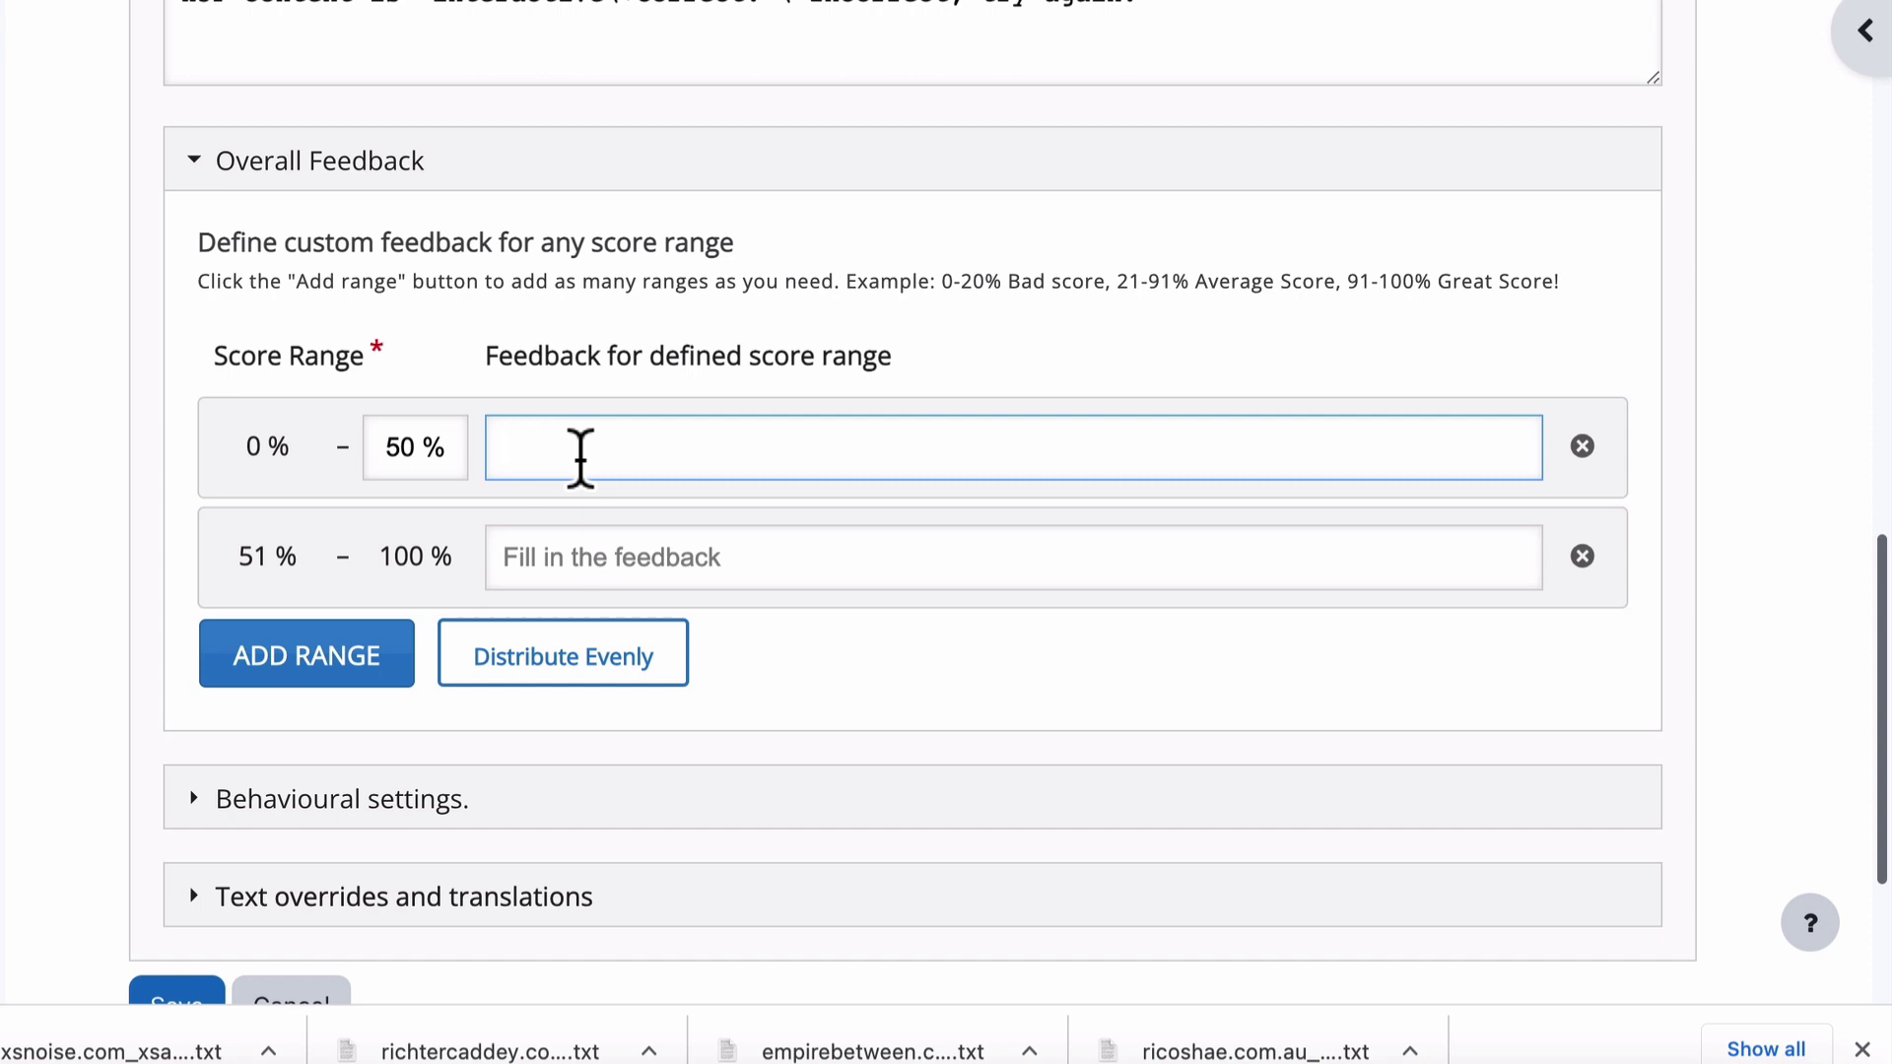
{"action": "scroll", "coordinate": [770, 281], "scroll_direction": "up", "scroll_amount": 2}
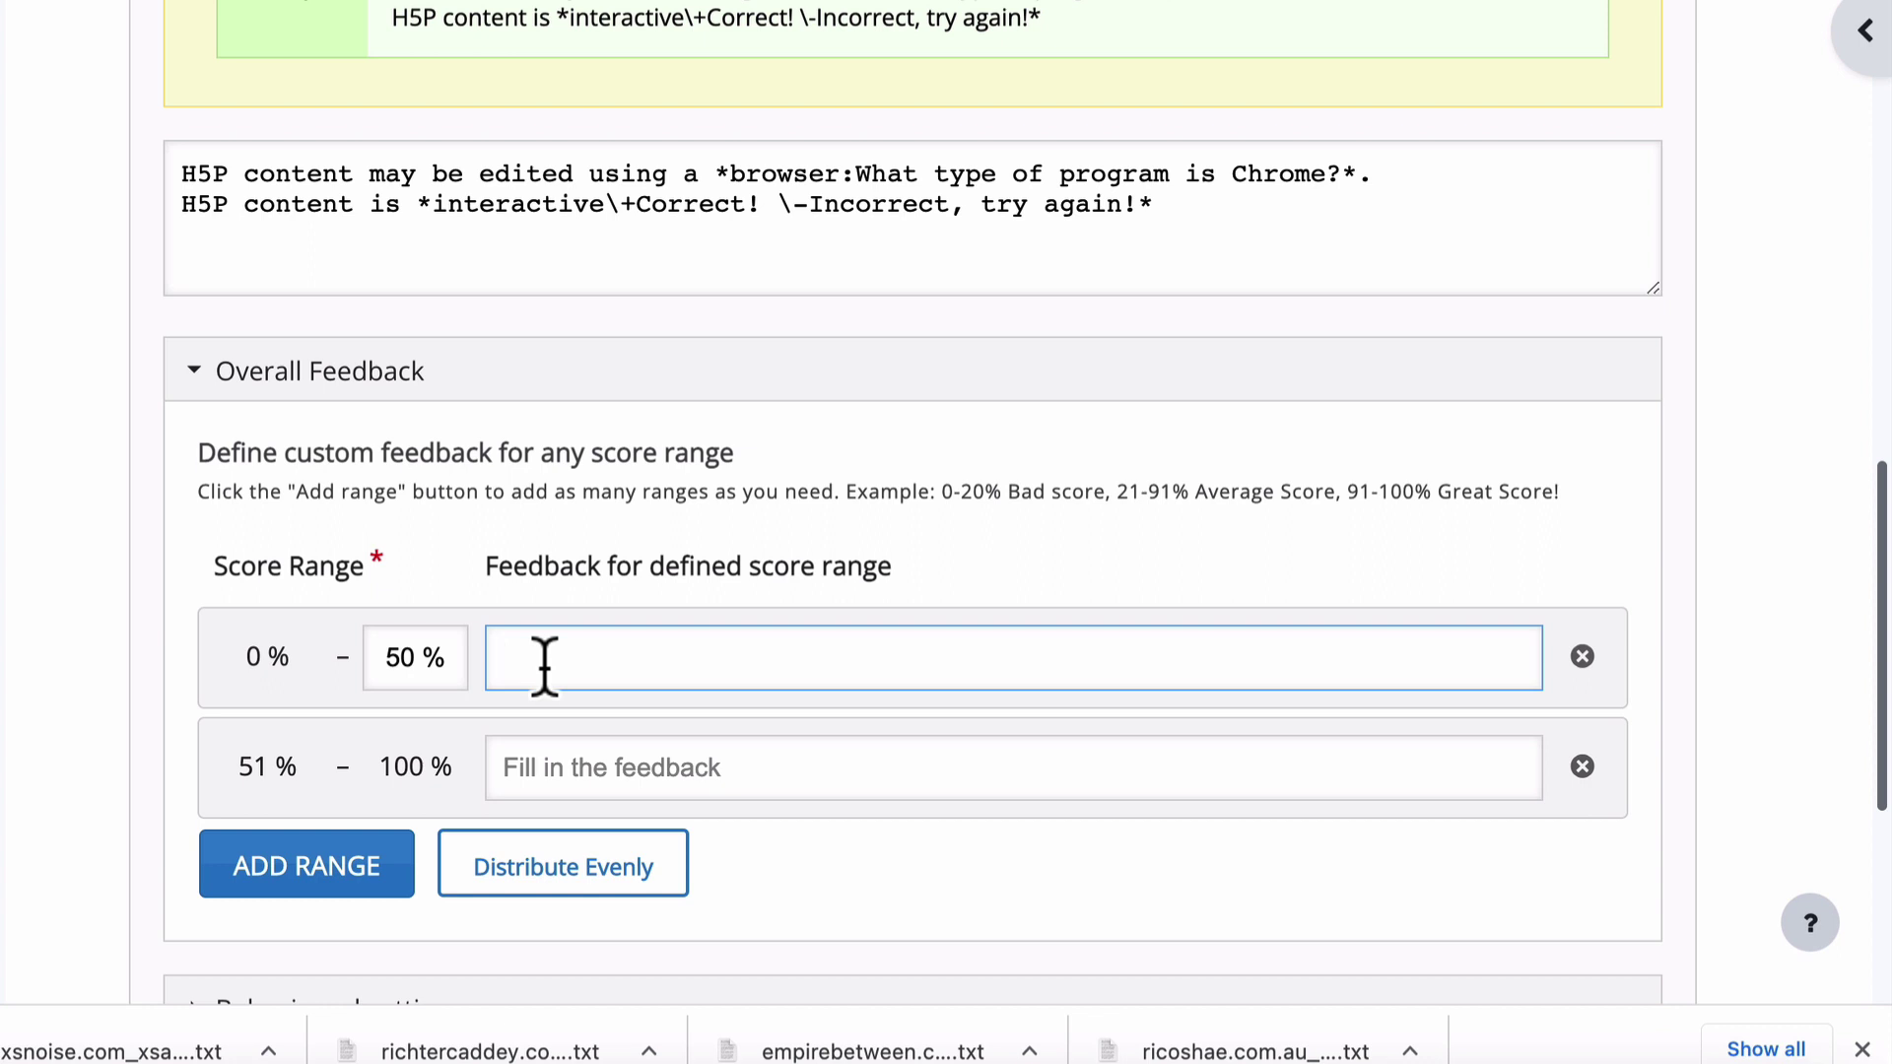
{"action": "scroll", "coordinate": [618, 664], "scroll_direction": "down", "scroll_amount": 3}
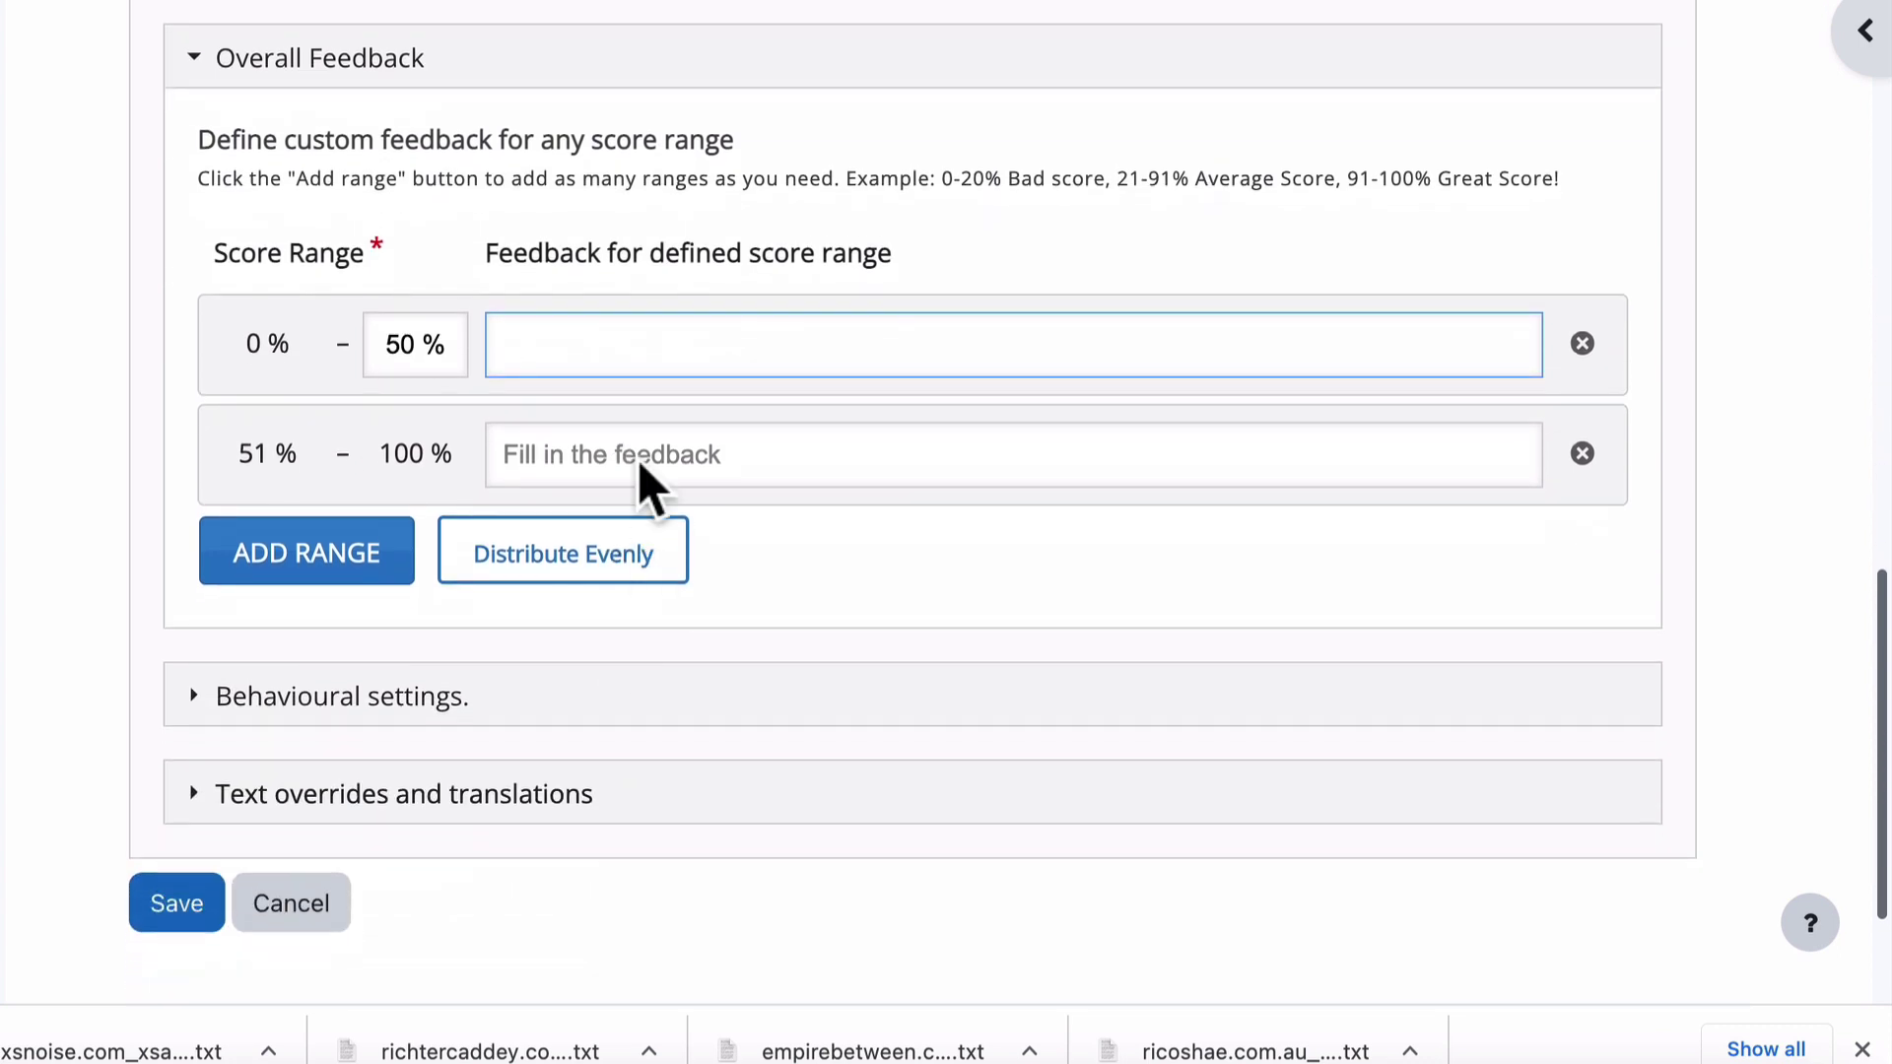
{"action": "left_click", "coordinate": [1583, 343]}
{"action": "left_click", "coordinate": [1117, 583]}
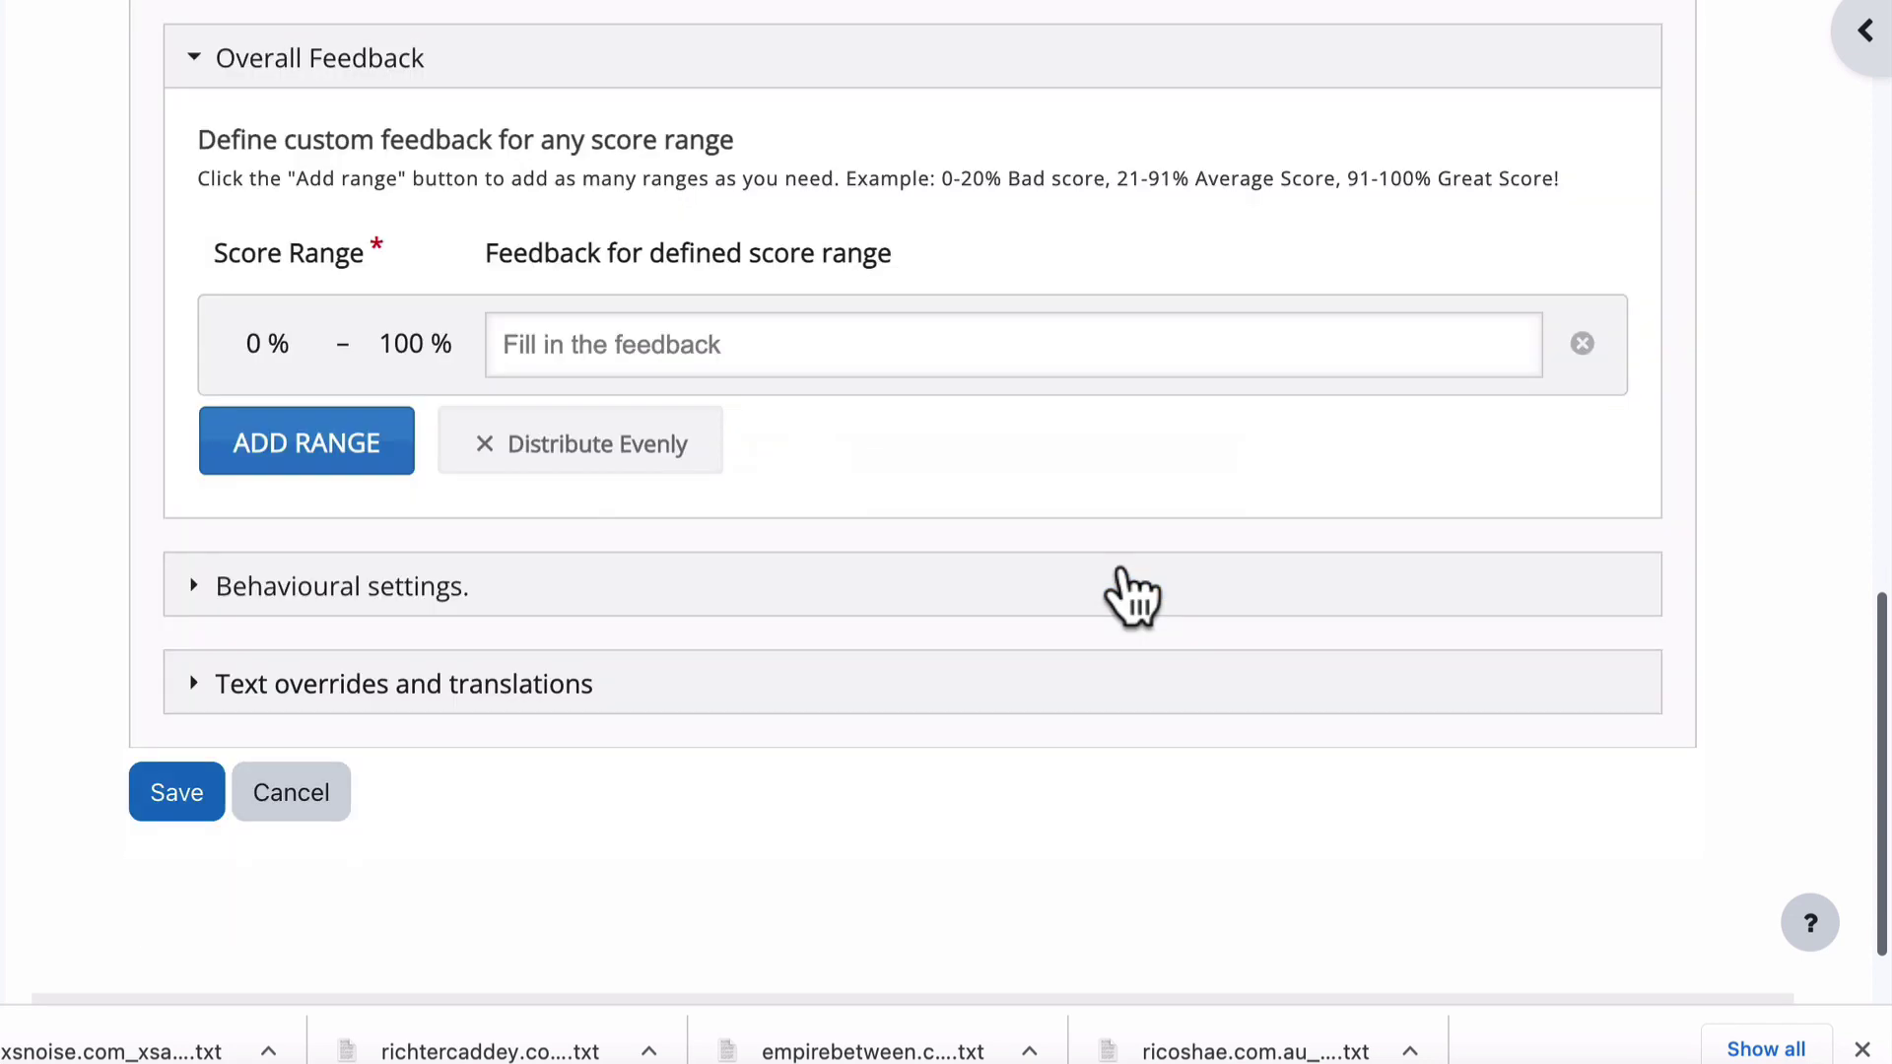
Step: Expand Behavioural settings and tick Instant feedback, leaving Retry and Show Solution on
{"action": "left_click", "coordinate": [188, 590]}
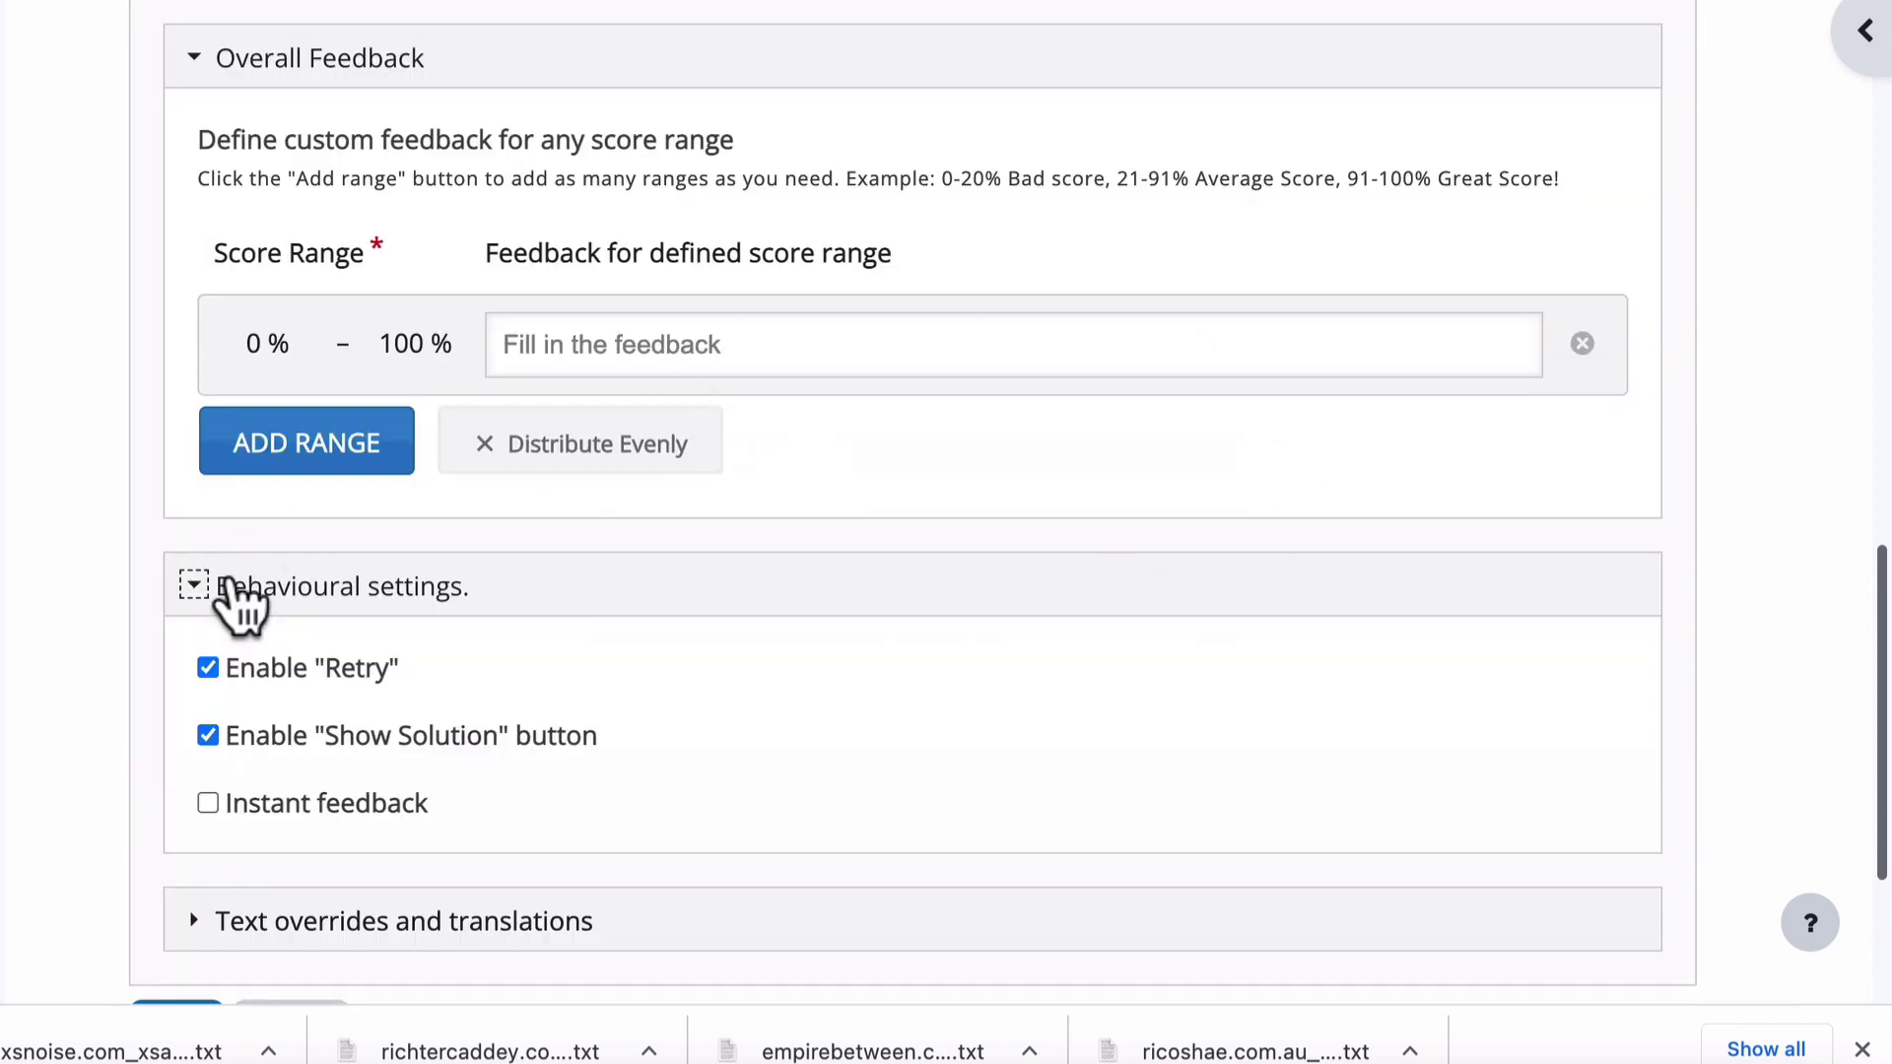
{"action": "scroll", "coordinate": [237, 606], "scroll_direction": "down", "scroll_amount": 3}
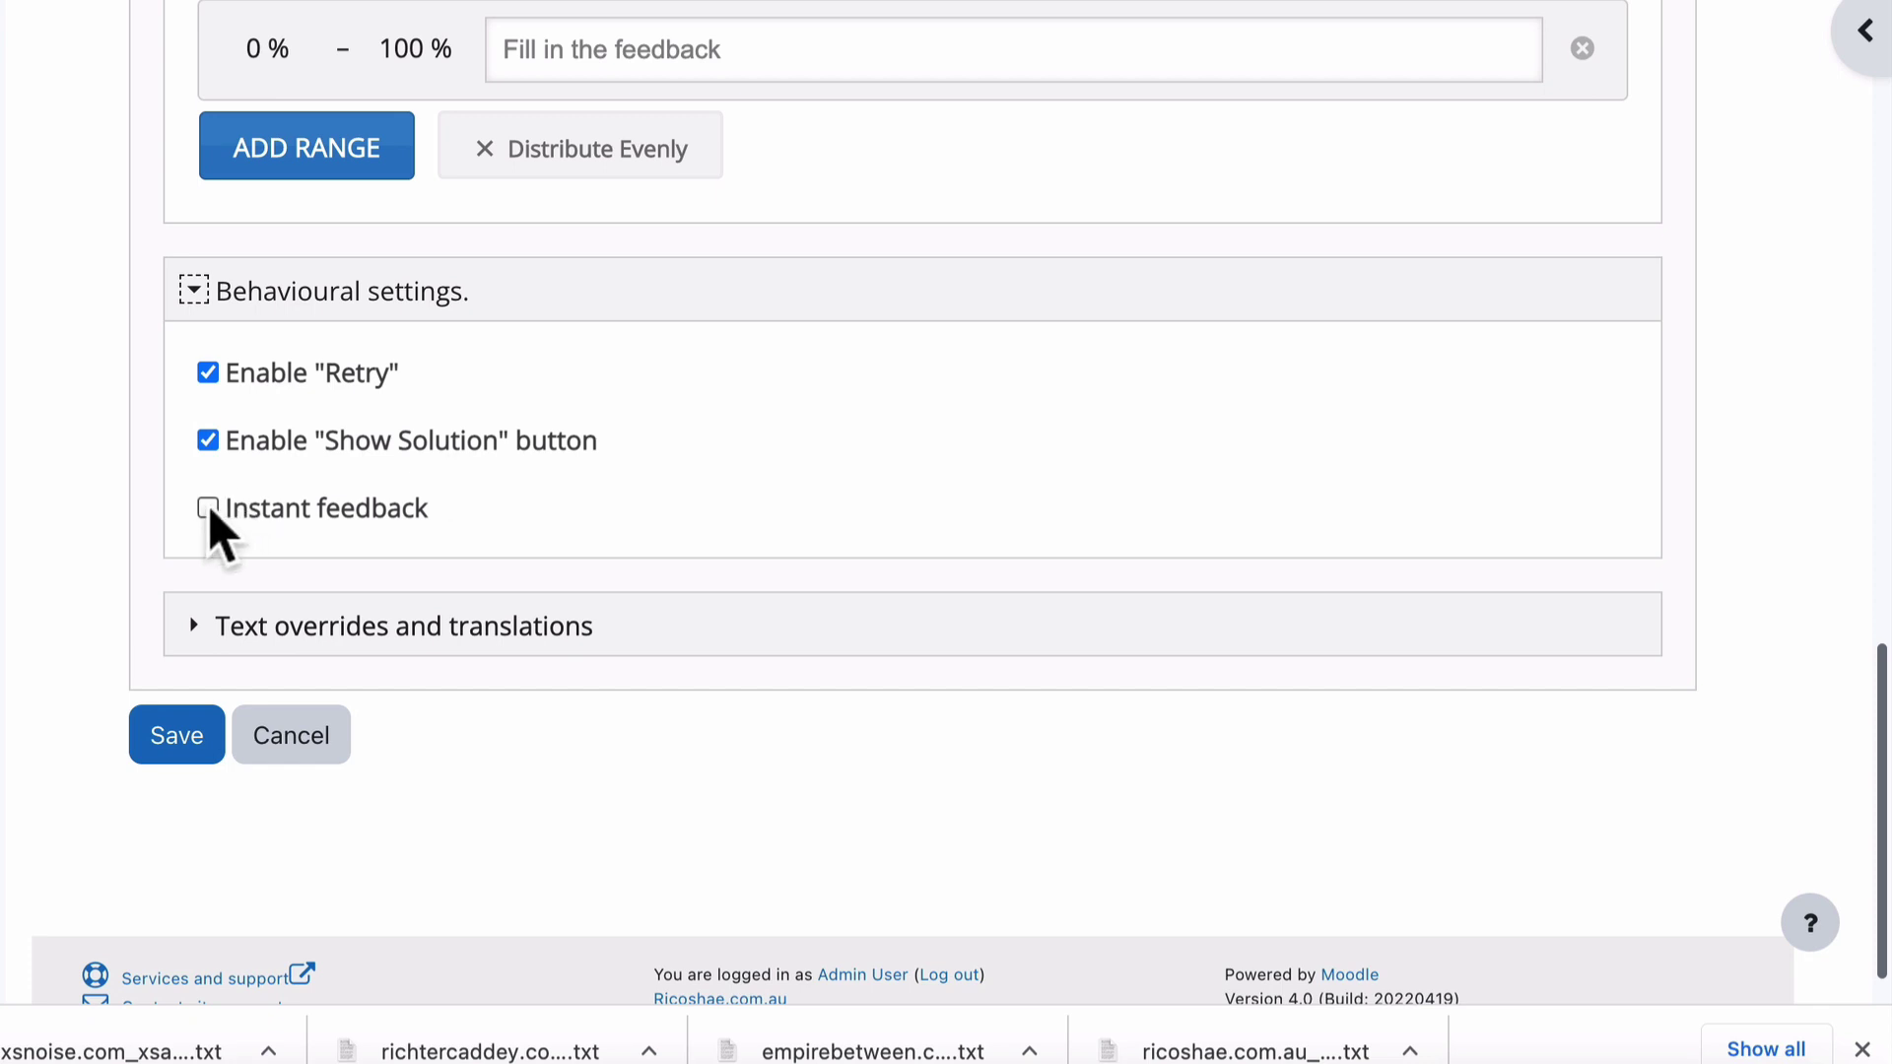
{"action": "scroll", "coordinate": [385, 493], "scroll_direction": "up", "scroll_amount": 3}
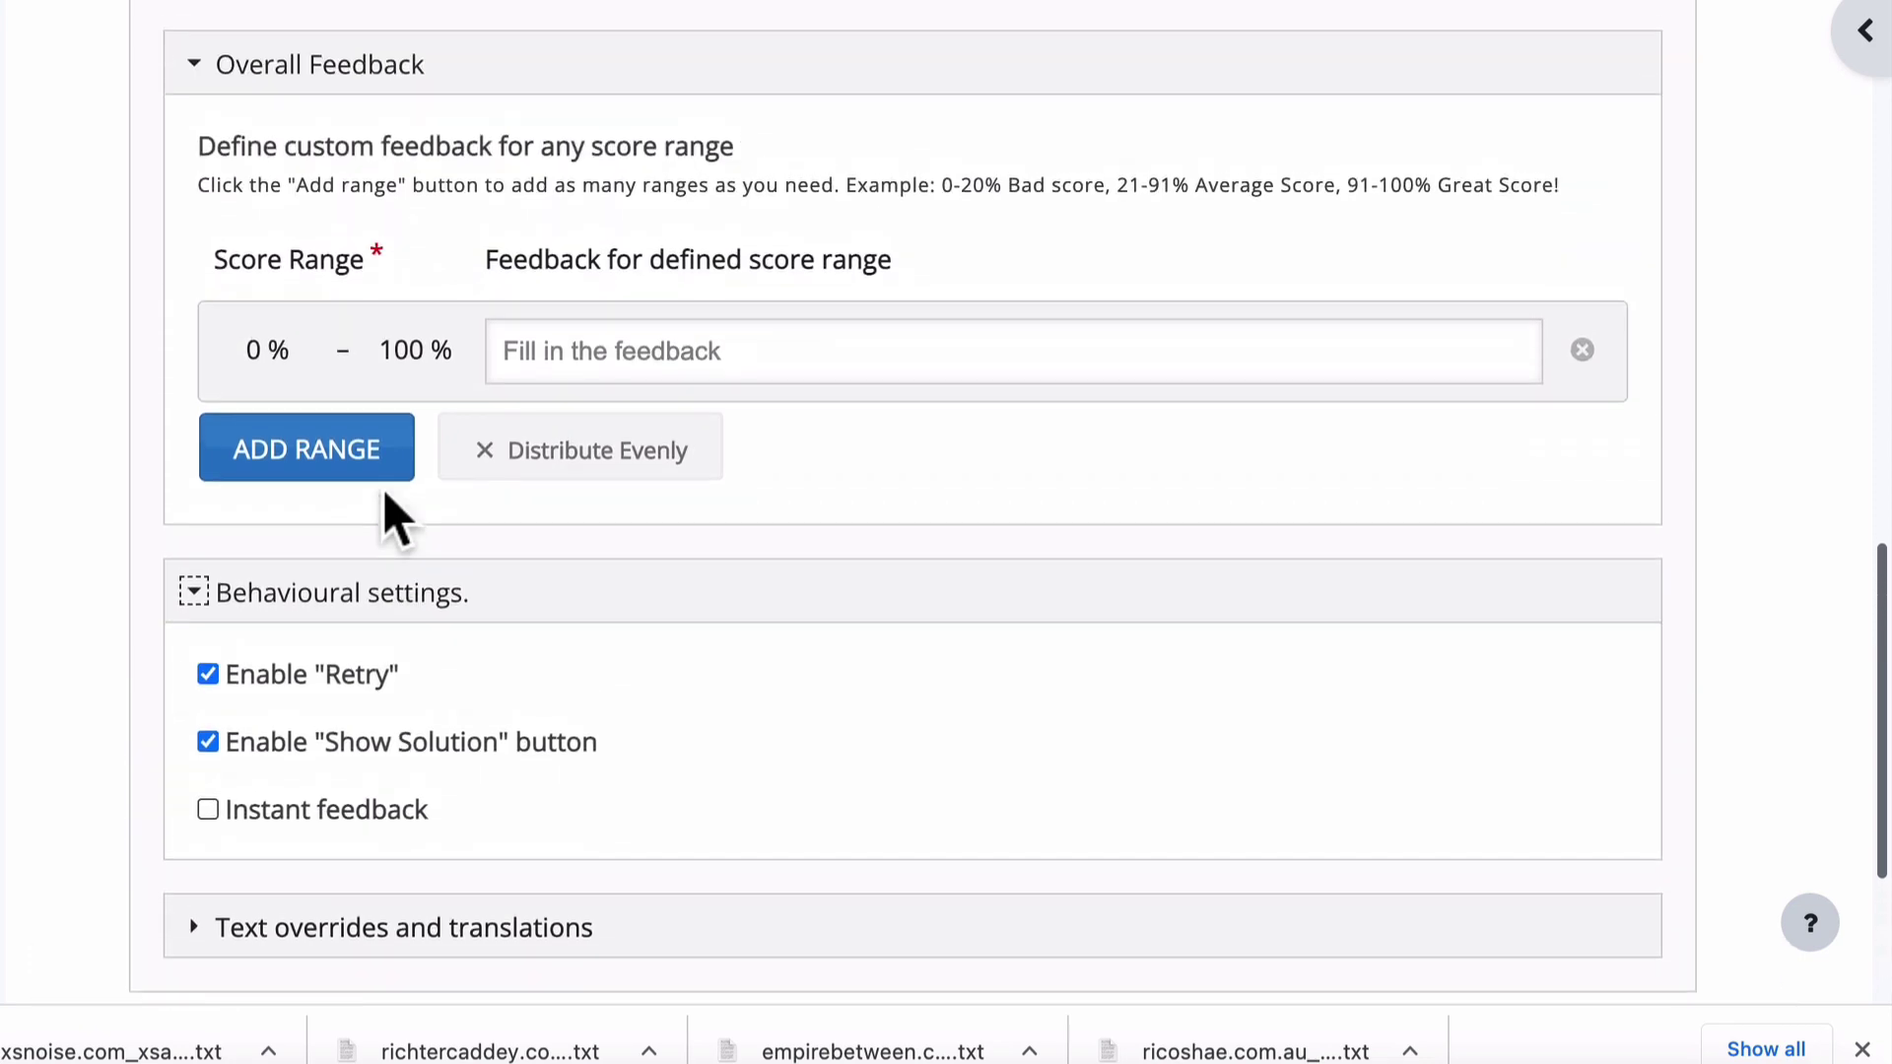
{"action": "scroll", "coordinate": [384, 492], "scroll_direction": "down", "scroll_amount": 3}
{"action": "left_click", "coordinate": [207, 494]}
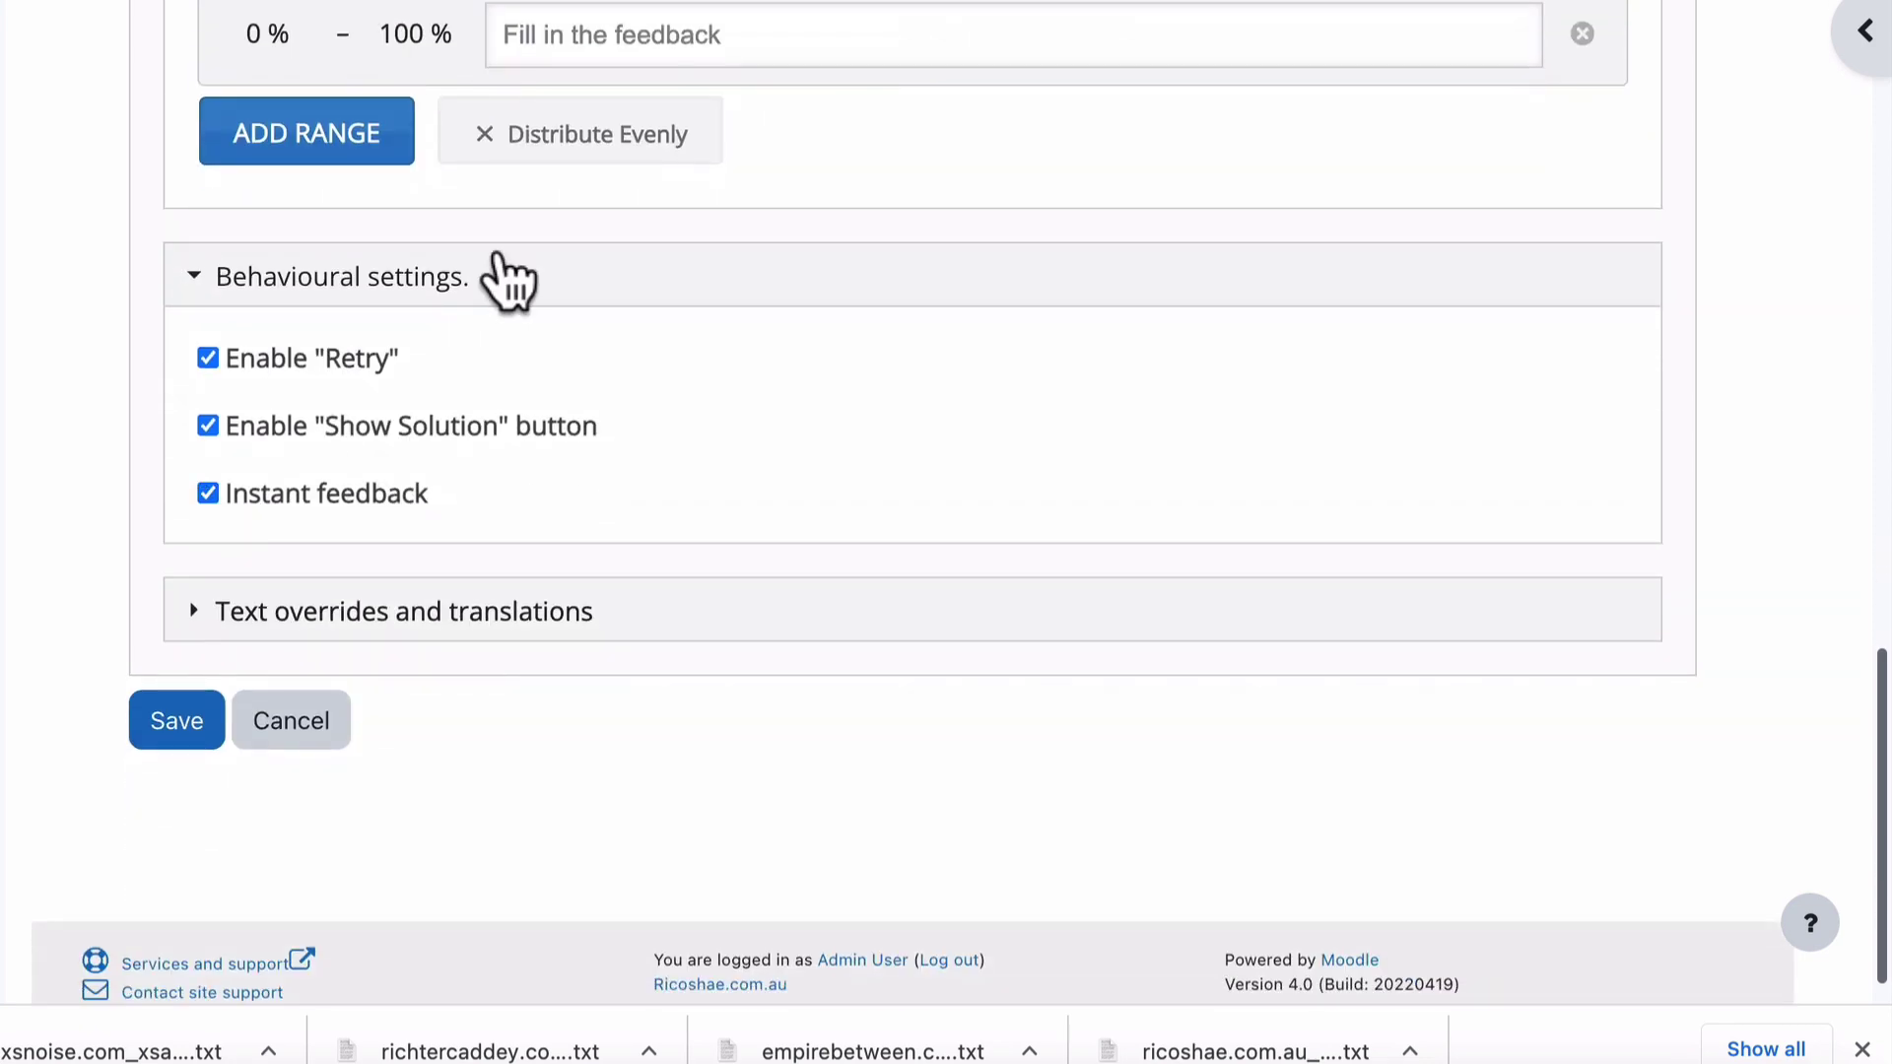
{"action": "scroll", "coordinate": [500, 276], "scroll_direction": "up", "scroll_amount": 3}
{"action": "scroll", "coordinate": [504, 276], "scroll_direction": "up", "scroll_amount": 5}
{"action": "scroll", "coordinate": [505, 276], "scroll_direction": "down", "scroll_amount": 7}
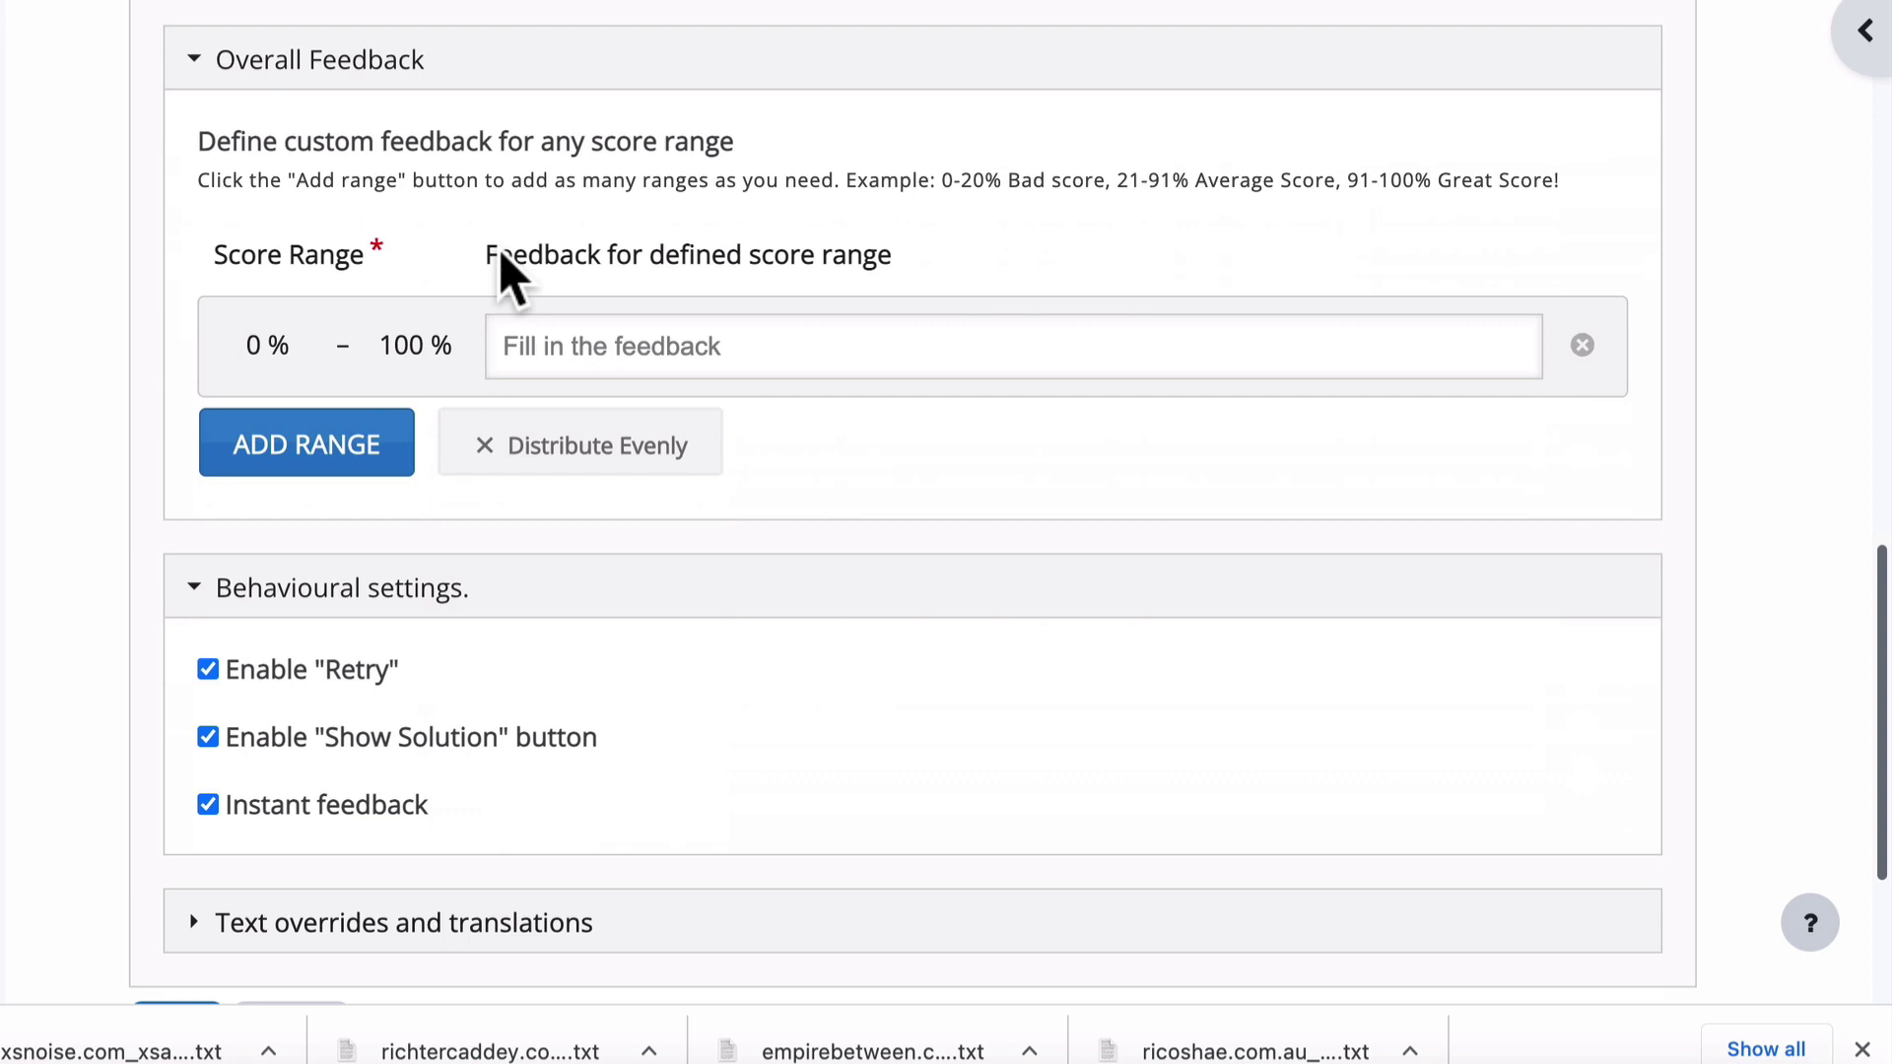
{"action": "scroll", "coordinate": [509, 279], "scroll_direction": "down", "scroll_amount": 2}
{"action": "left_click", "coordinate": [279, 599]}
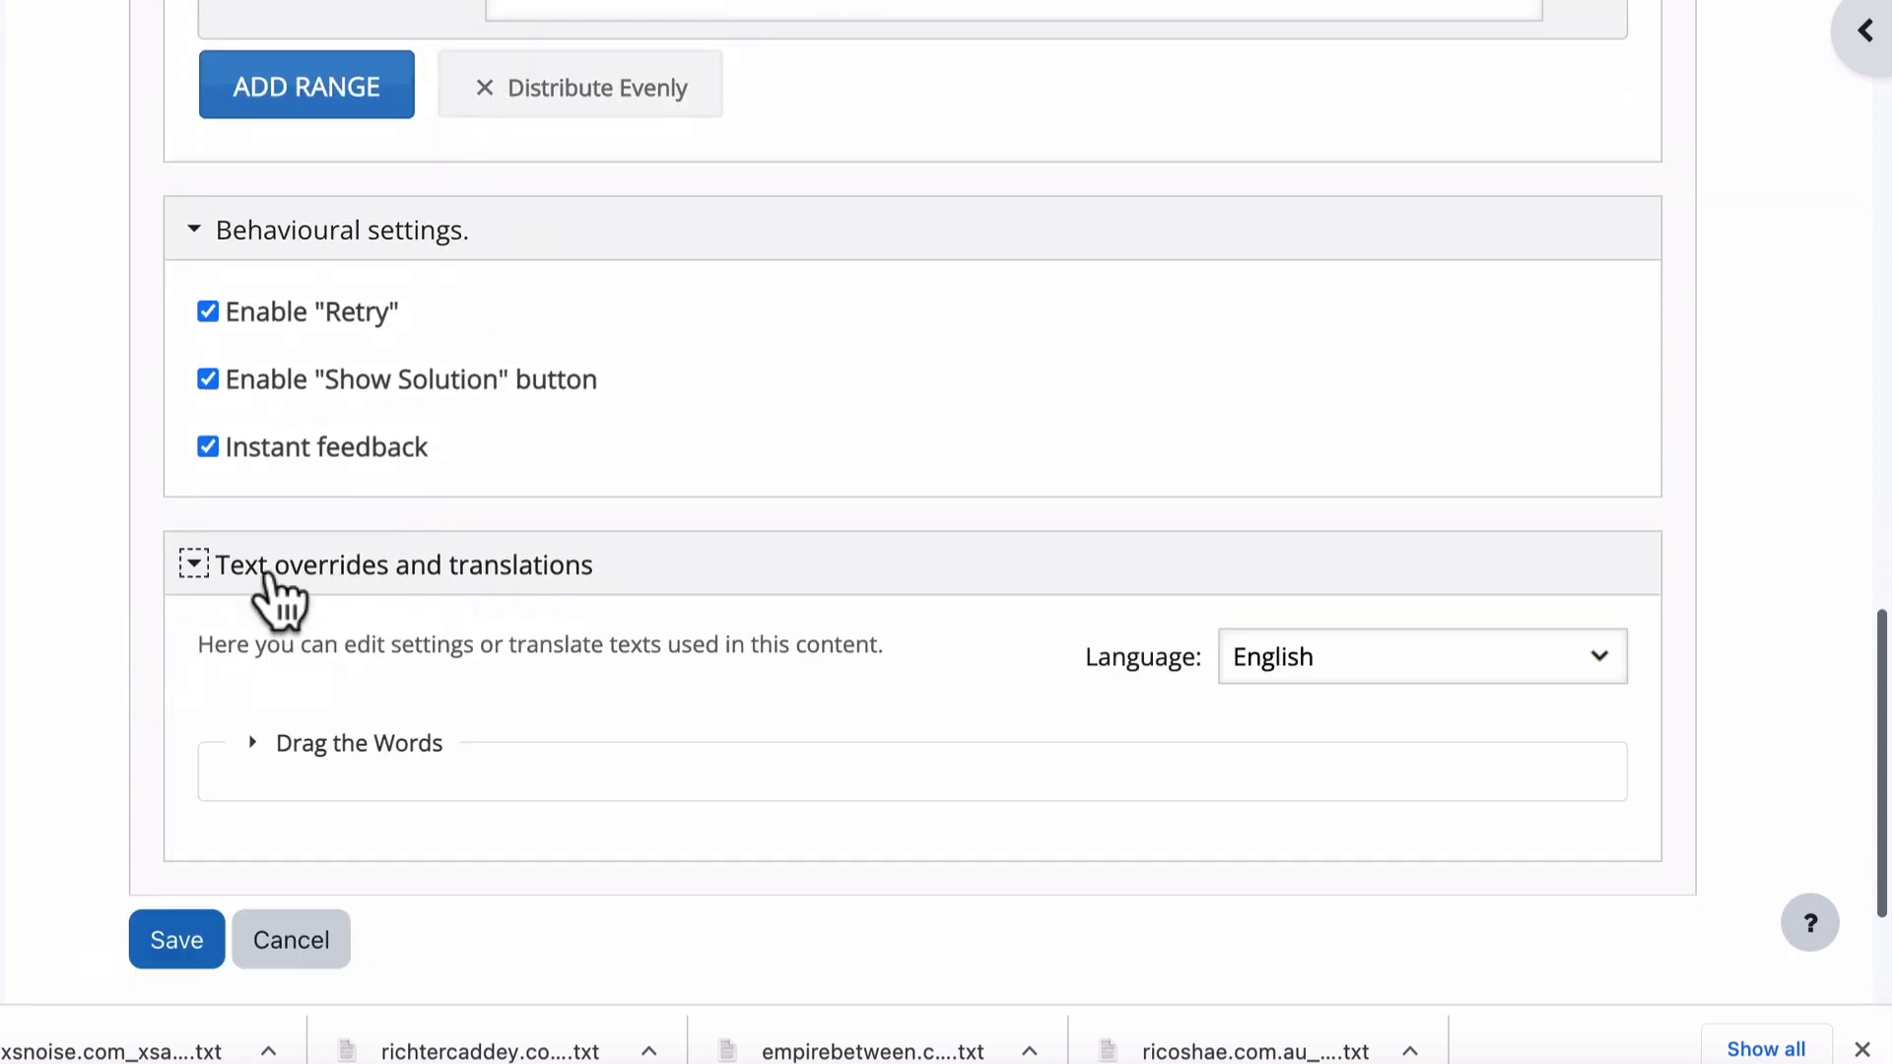
{"action": "scroll", "coordinate": [409, 631], "scroll_direction": "down", "scroll_amount": 1}
{"action": "scroll", "coordinate": [414, 632], "scroll_direction": "down", "scroll_amount": 2}
{"action": "left_click", "coordinate": [329, 510]}
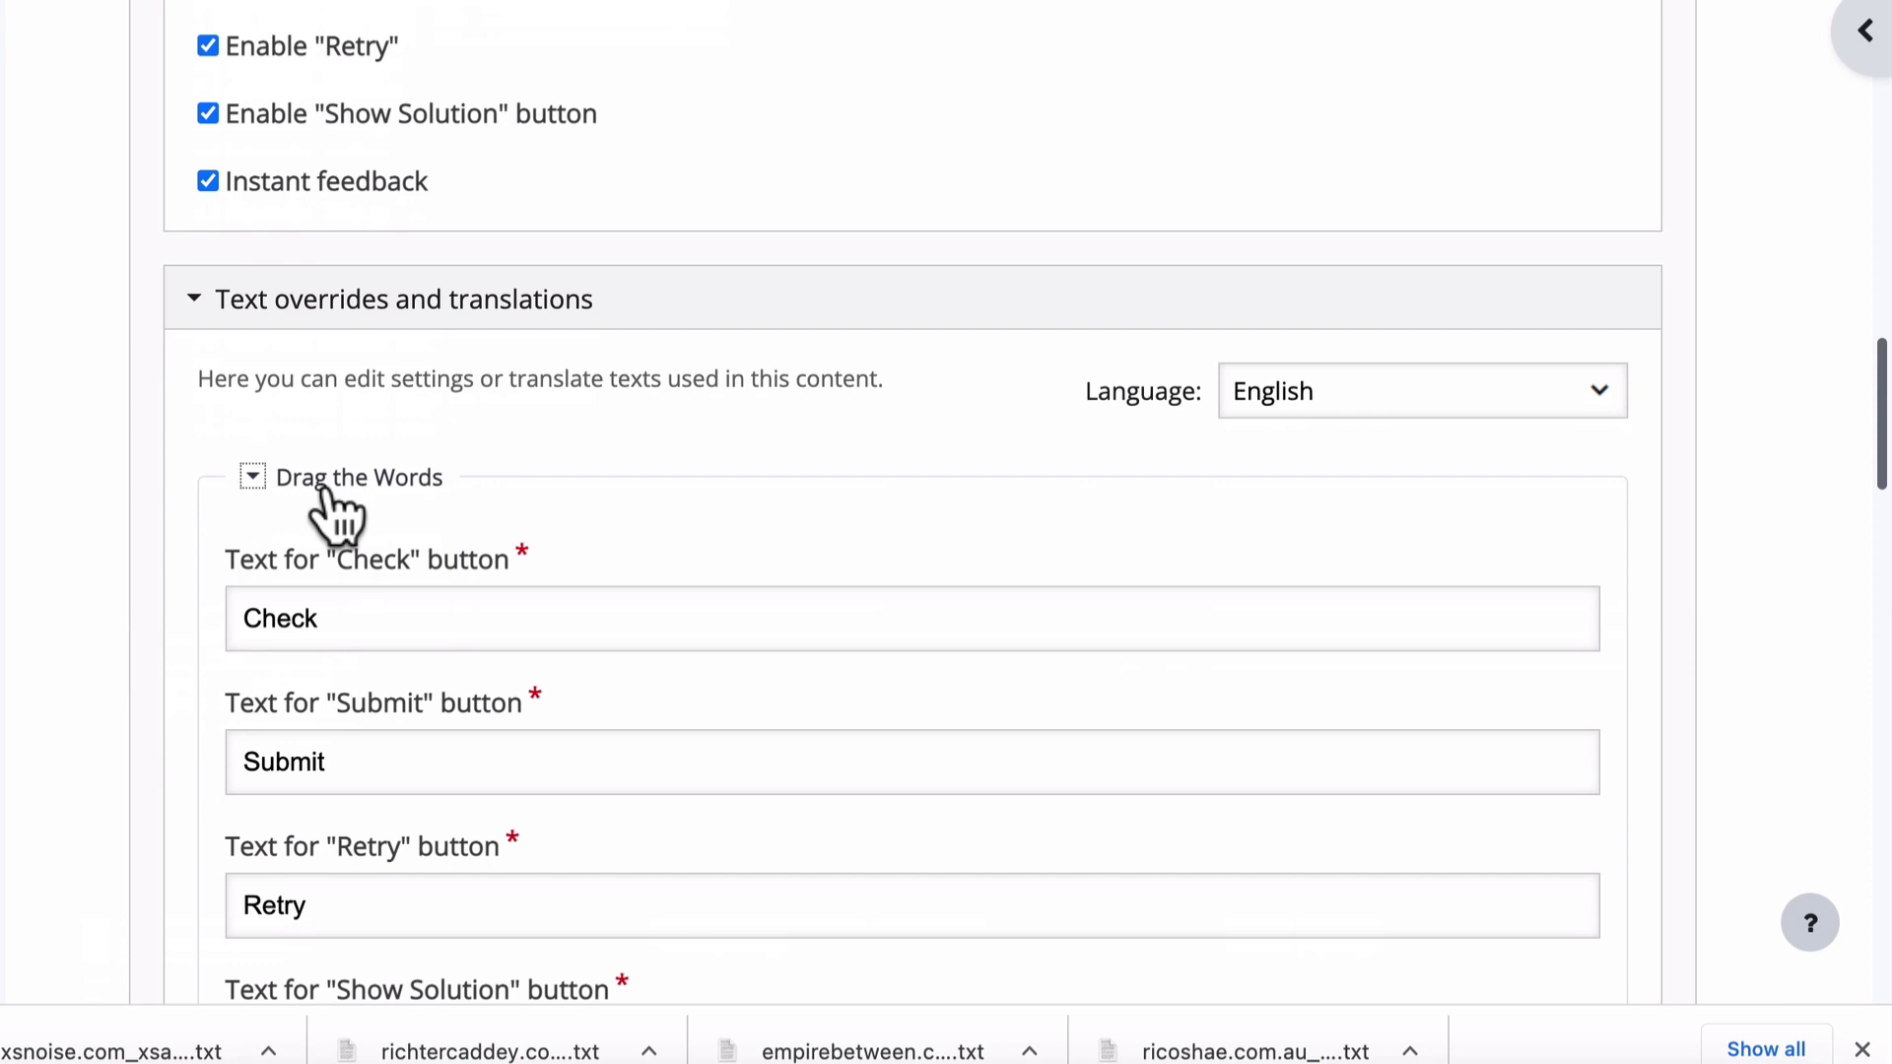
{"action": "scroll", "coordinate": [329, 509], "scroll_direction": "down", "scroll_amount": 5}
{"action": "scroll", "coordinate": [329, 512], "scroll_direction": "up", "scroll_amount": 1}
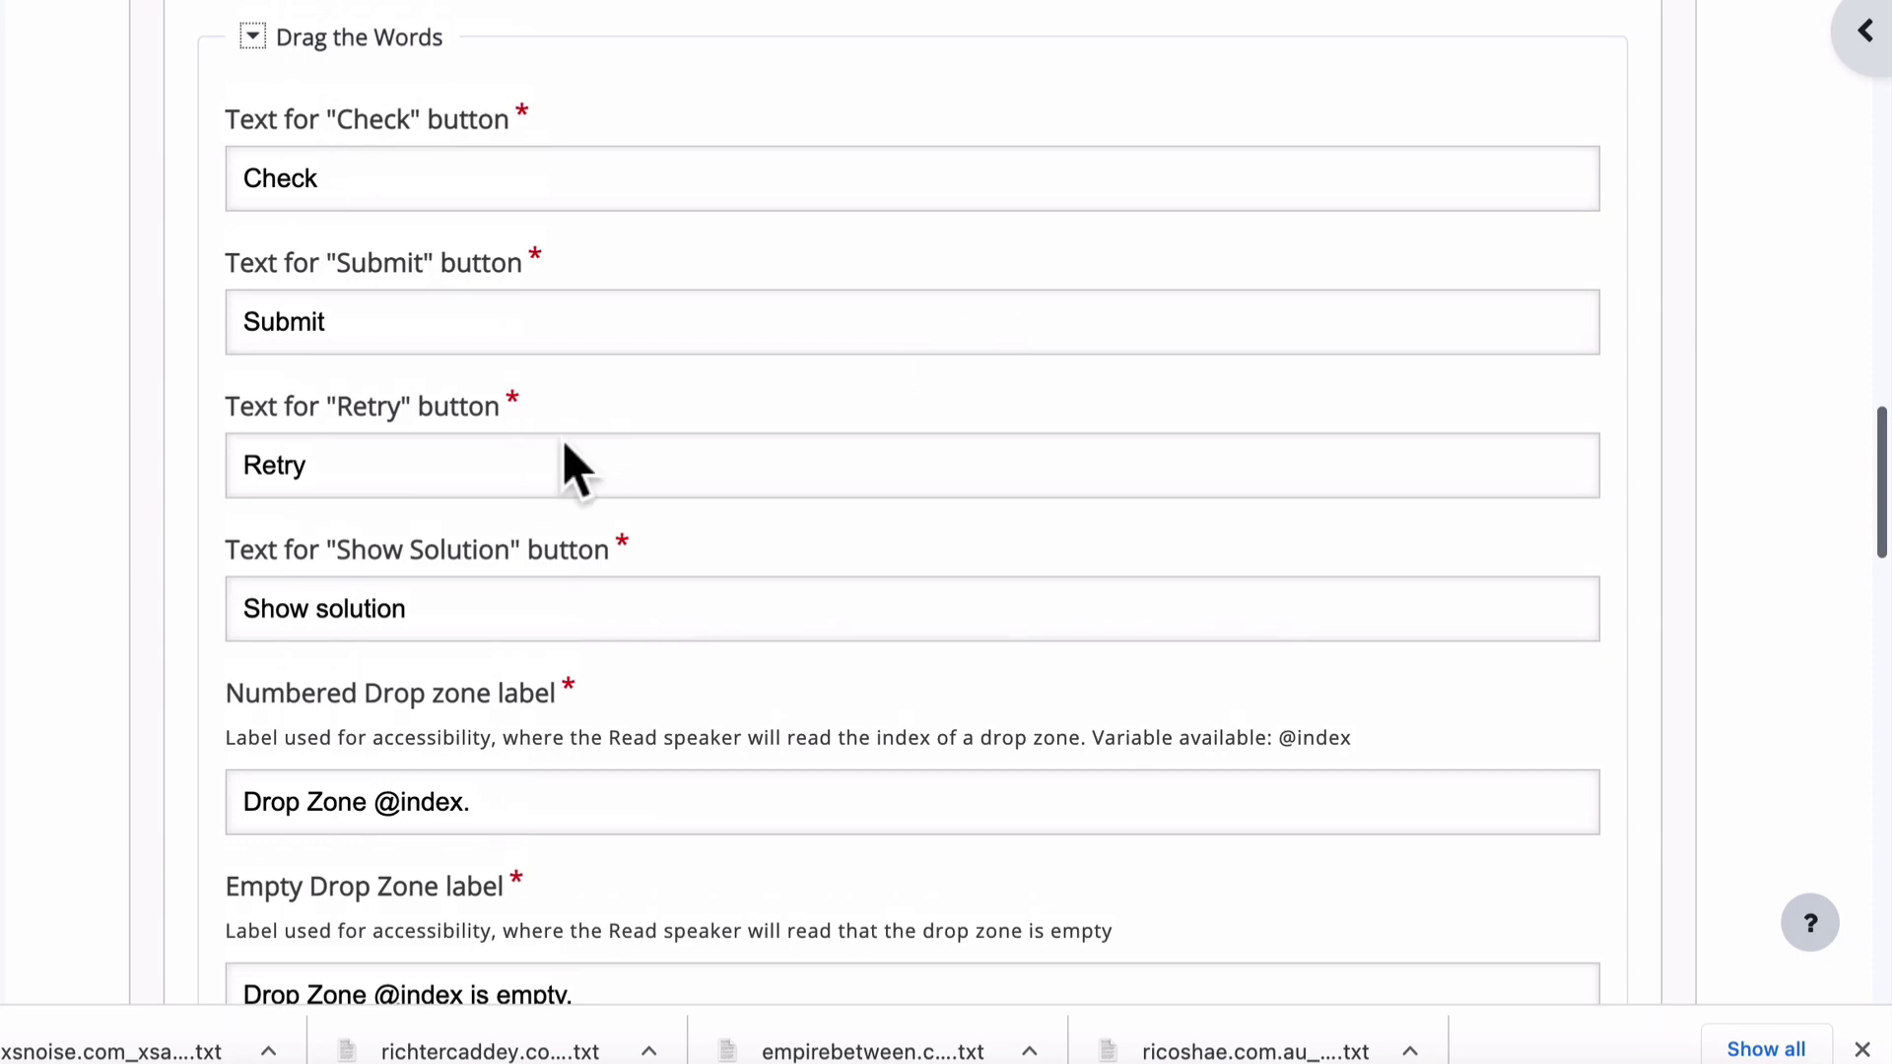
{"action": "scroll", "coordinate": [380, 811], "scroll_direction": "down", "scroll_amount": 5}
{"action": "scroll", "coordinate": [380, 811], "scroll_direction": "down", "scroll_amount": 15}
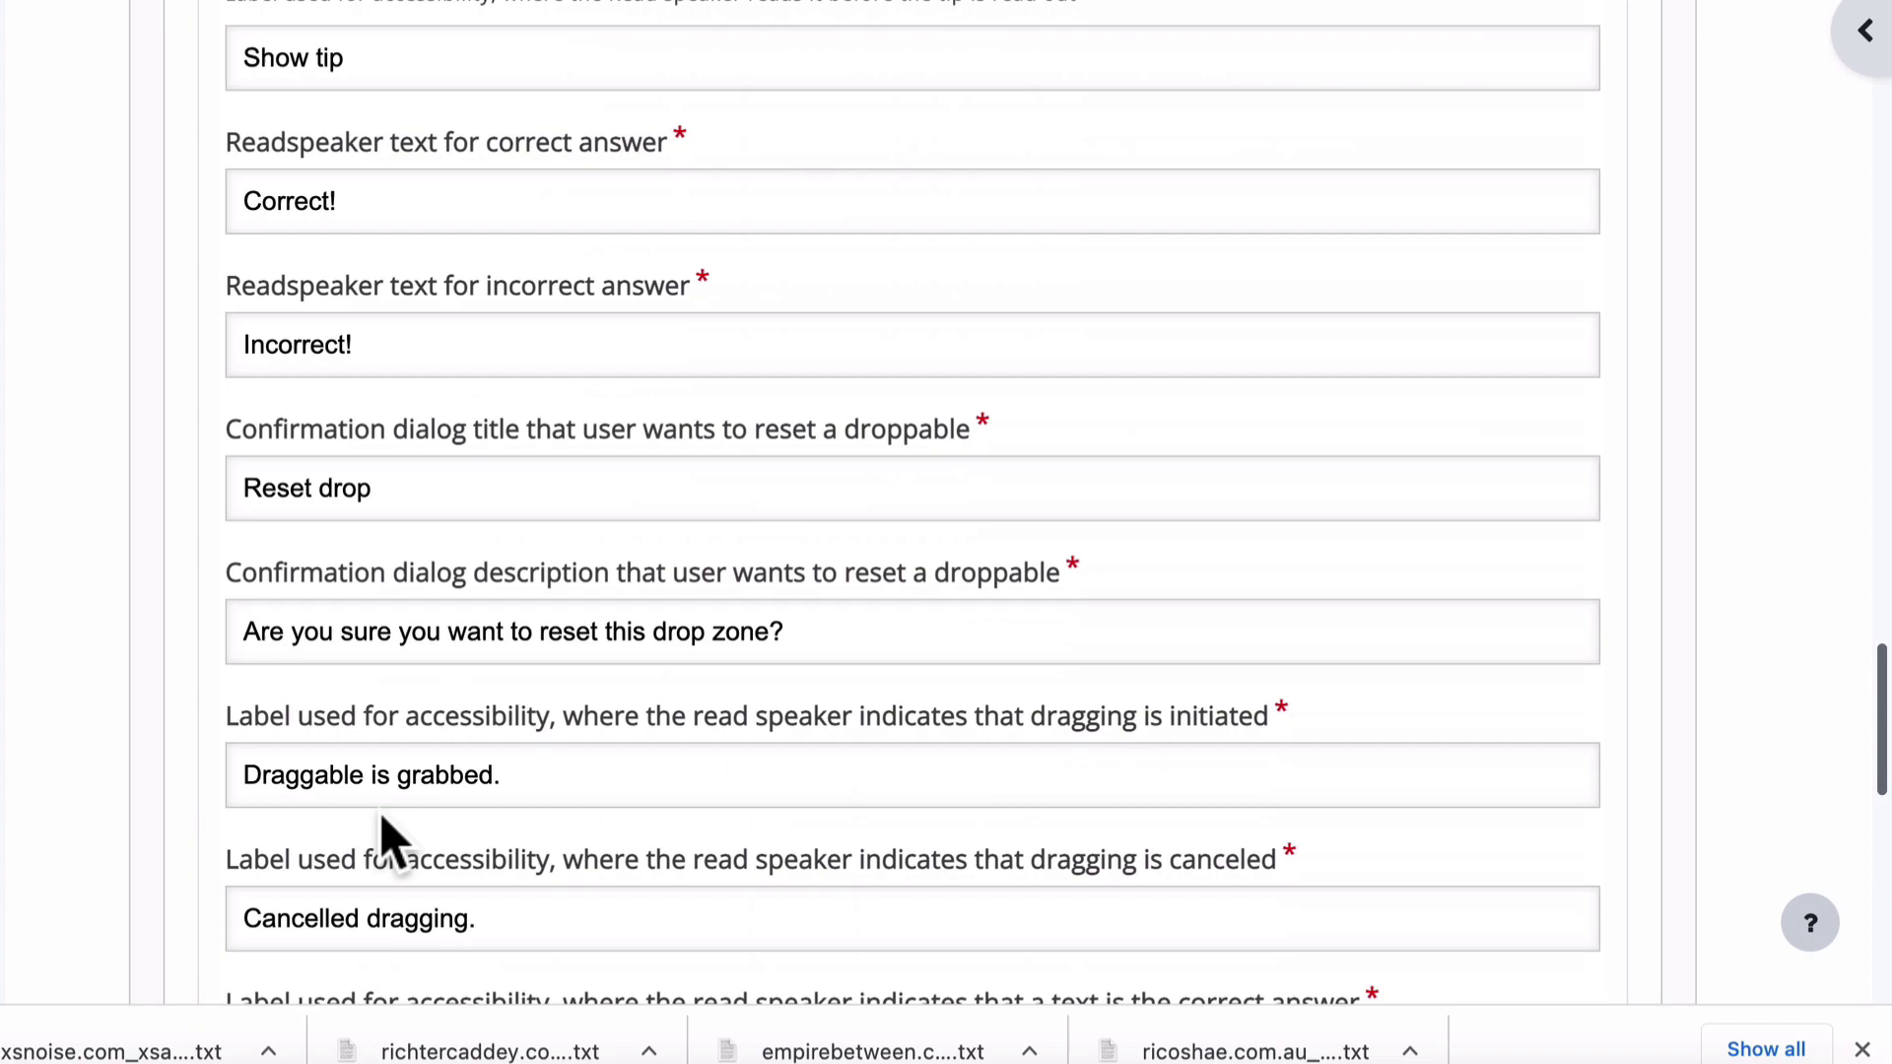
{"action": "scroll", "coordinate": [380, 811], "scroll_direction": "down", "scroll_amount": 7}
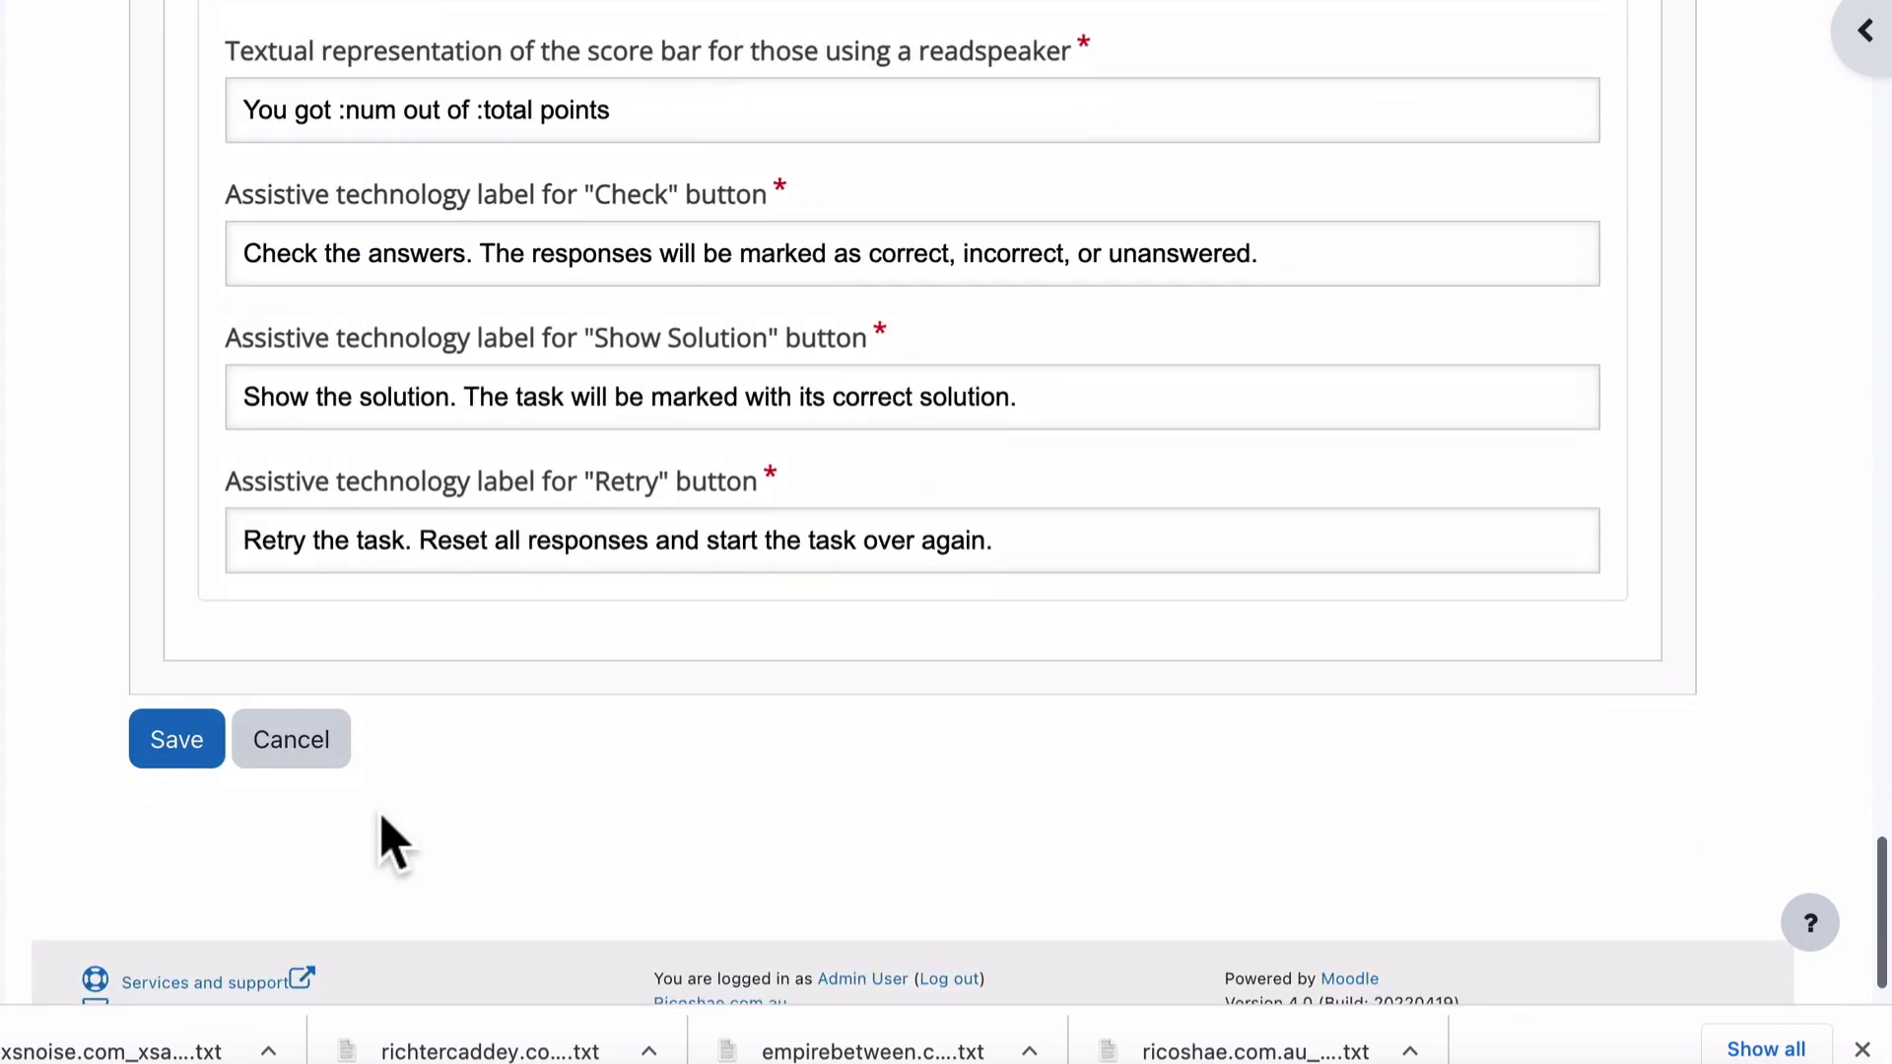
{"action": "scroll", "coordinate": [384, 827], "scroll_direction": "up", "scroll_amount": 20}
{"action": "scroll", "coordinate": [380, 811], "scroll_direction": "down", "scroll_amount": 20}
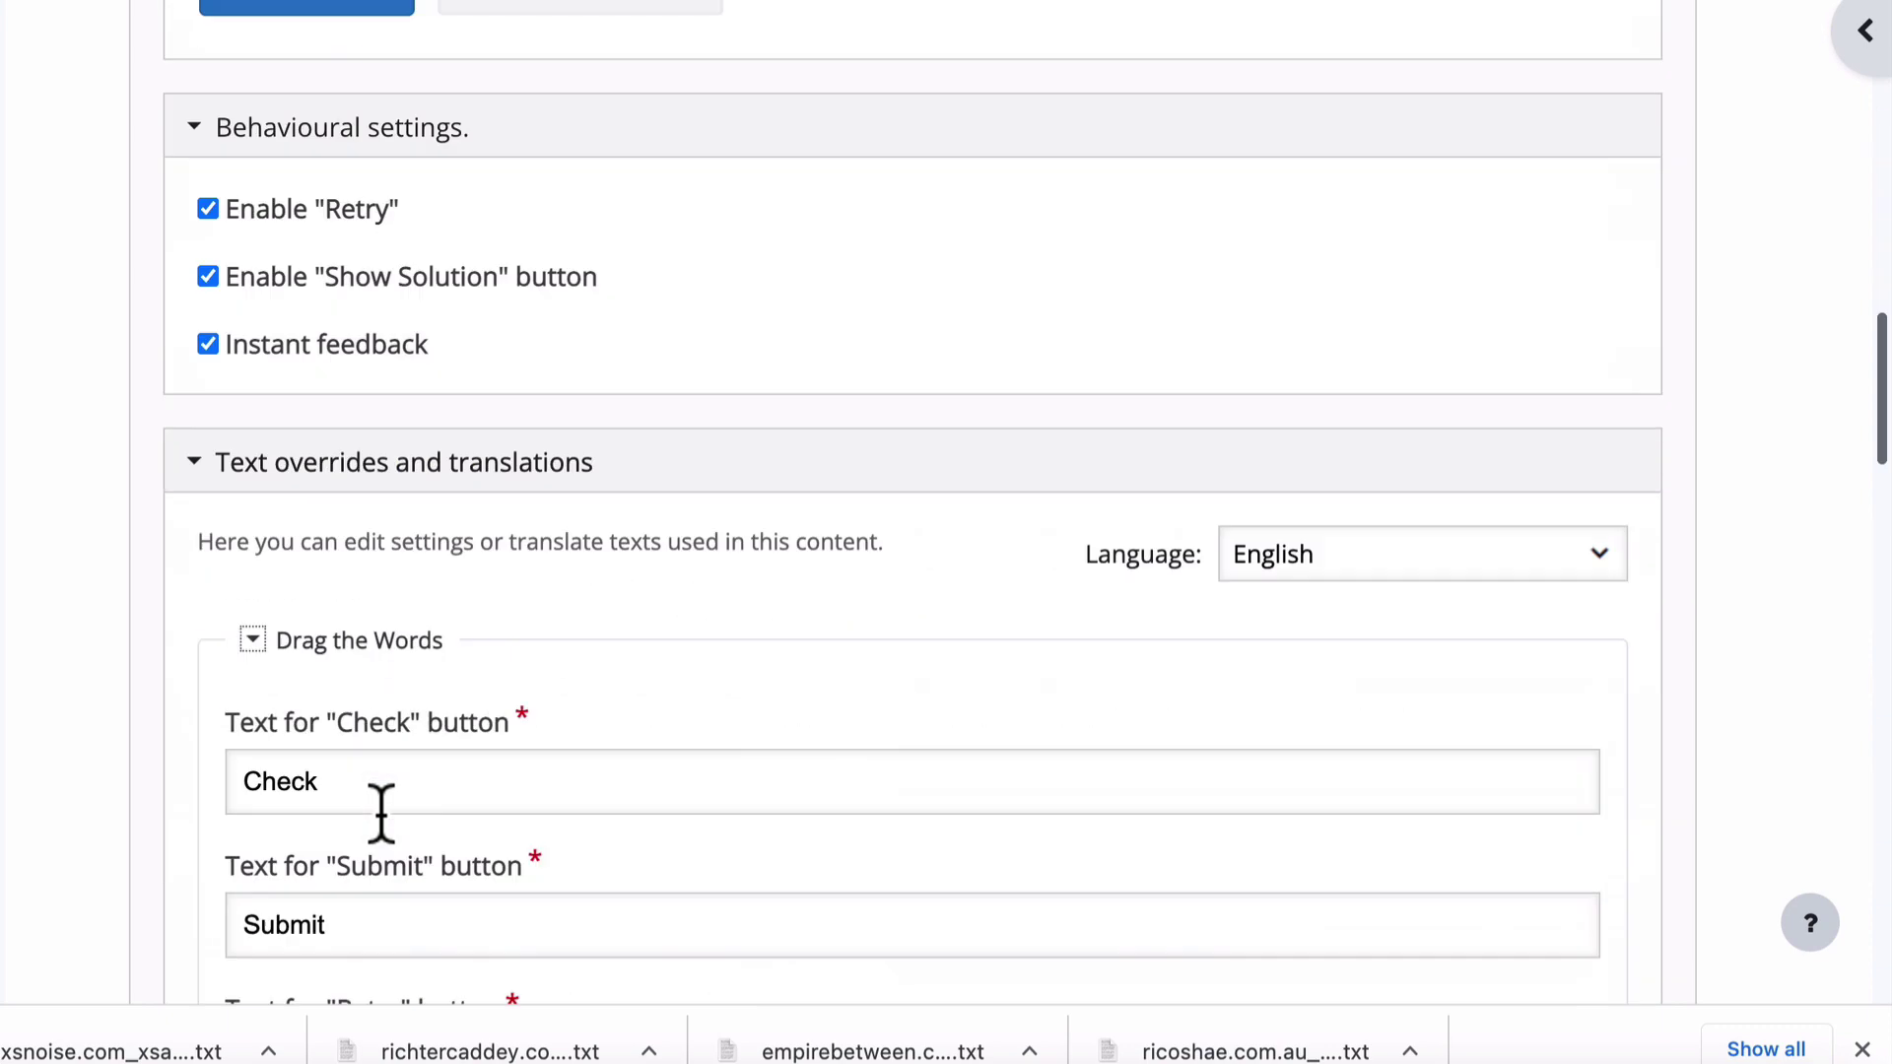
Step: Save the Drag the words experiement content and display the first blank's tooltip
{"action": "left_click", "coordinate": [178, 690]}
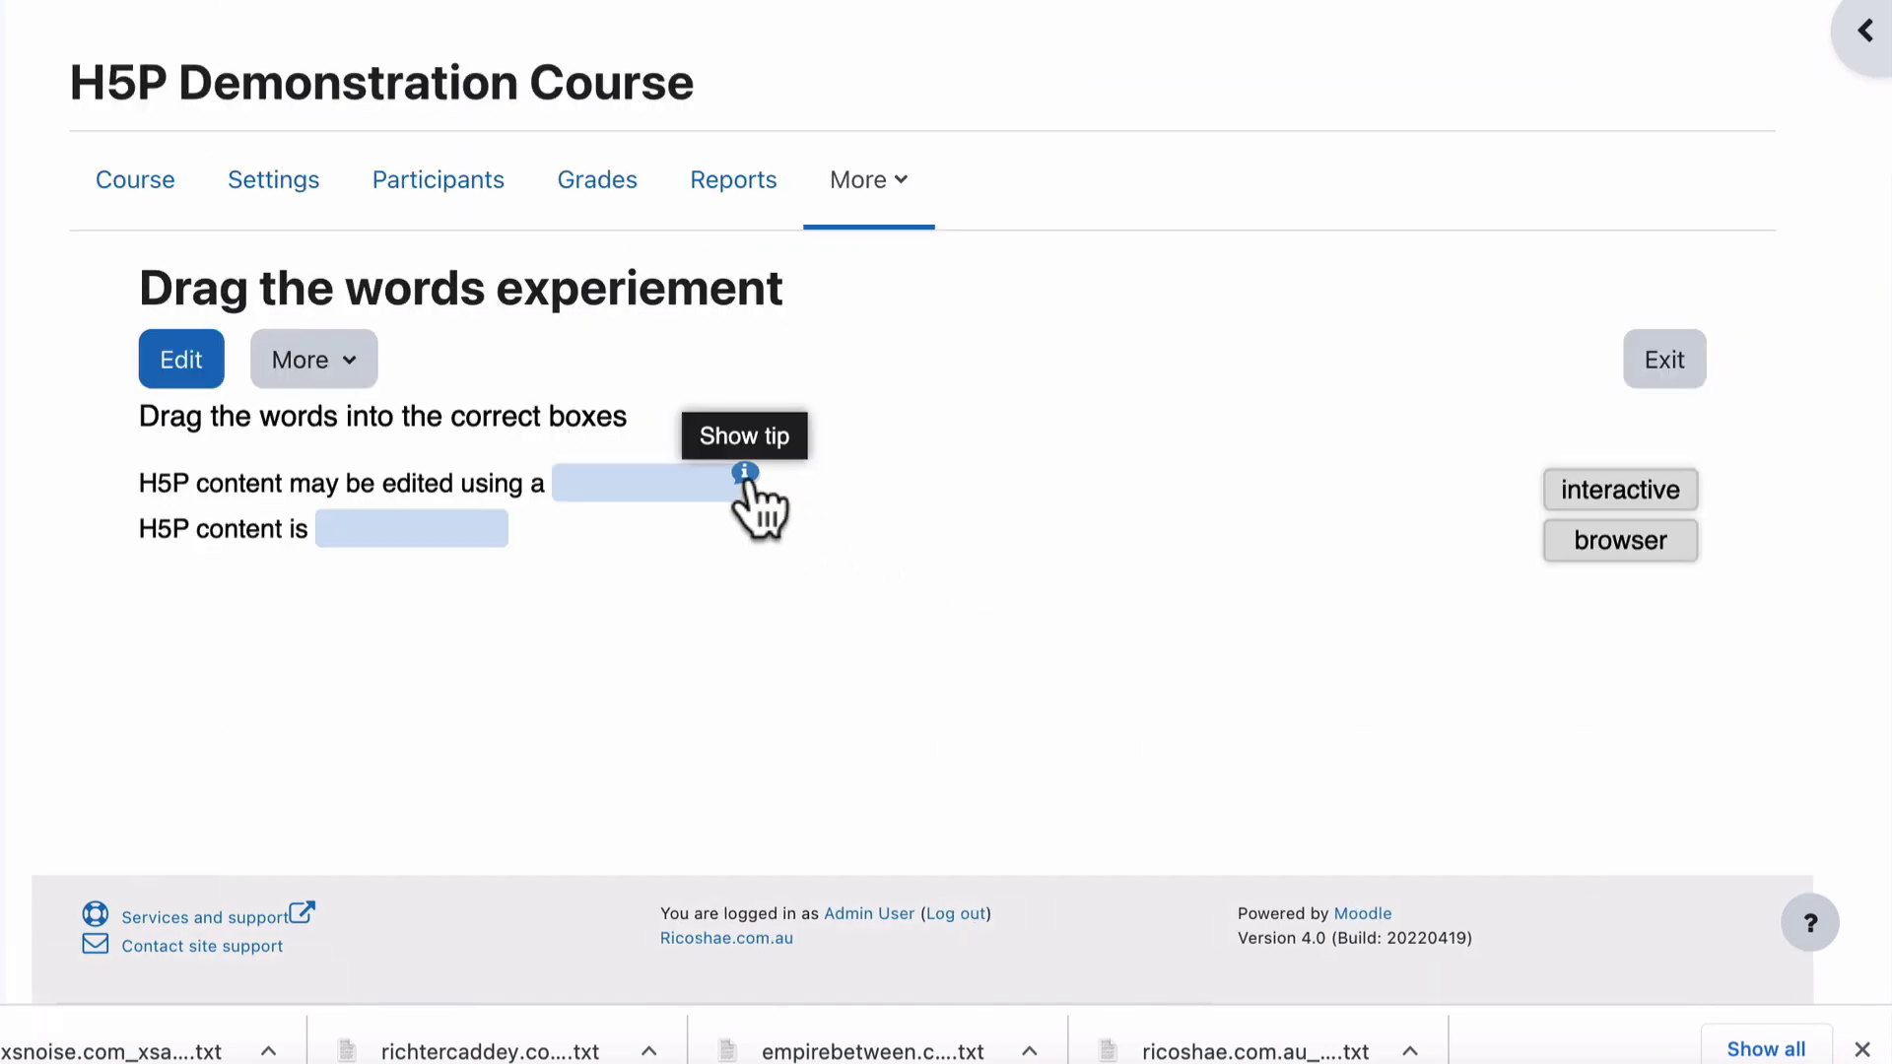
{"action": "left_click", "coordinate": [745, 473]}
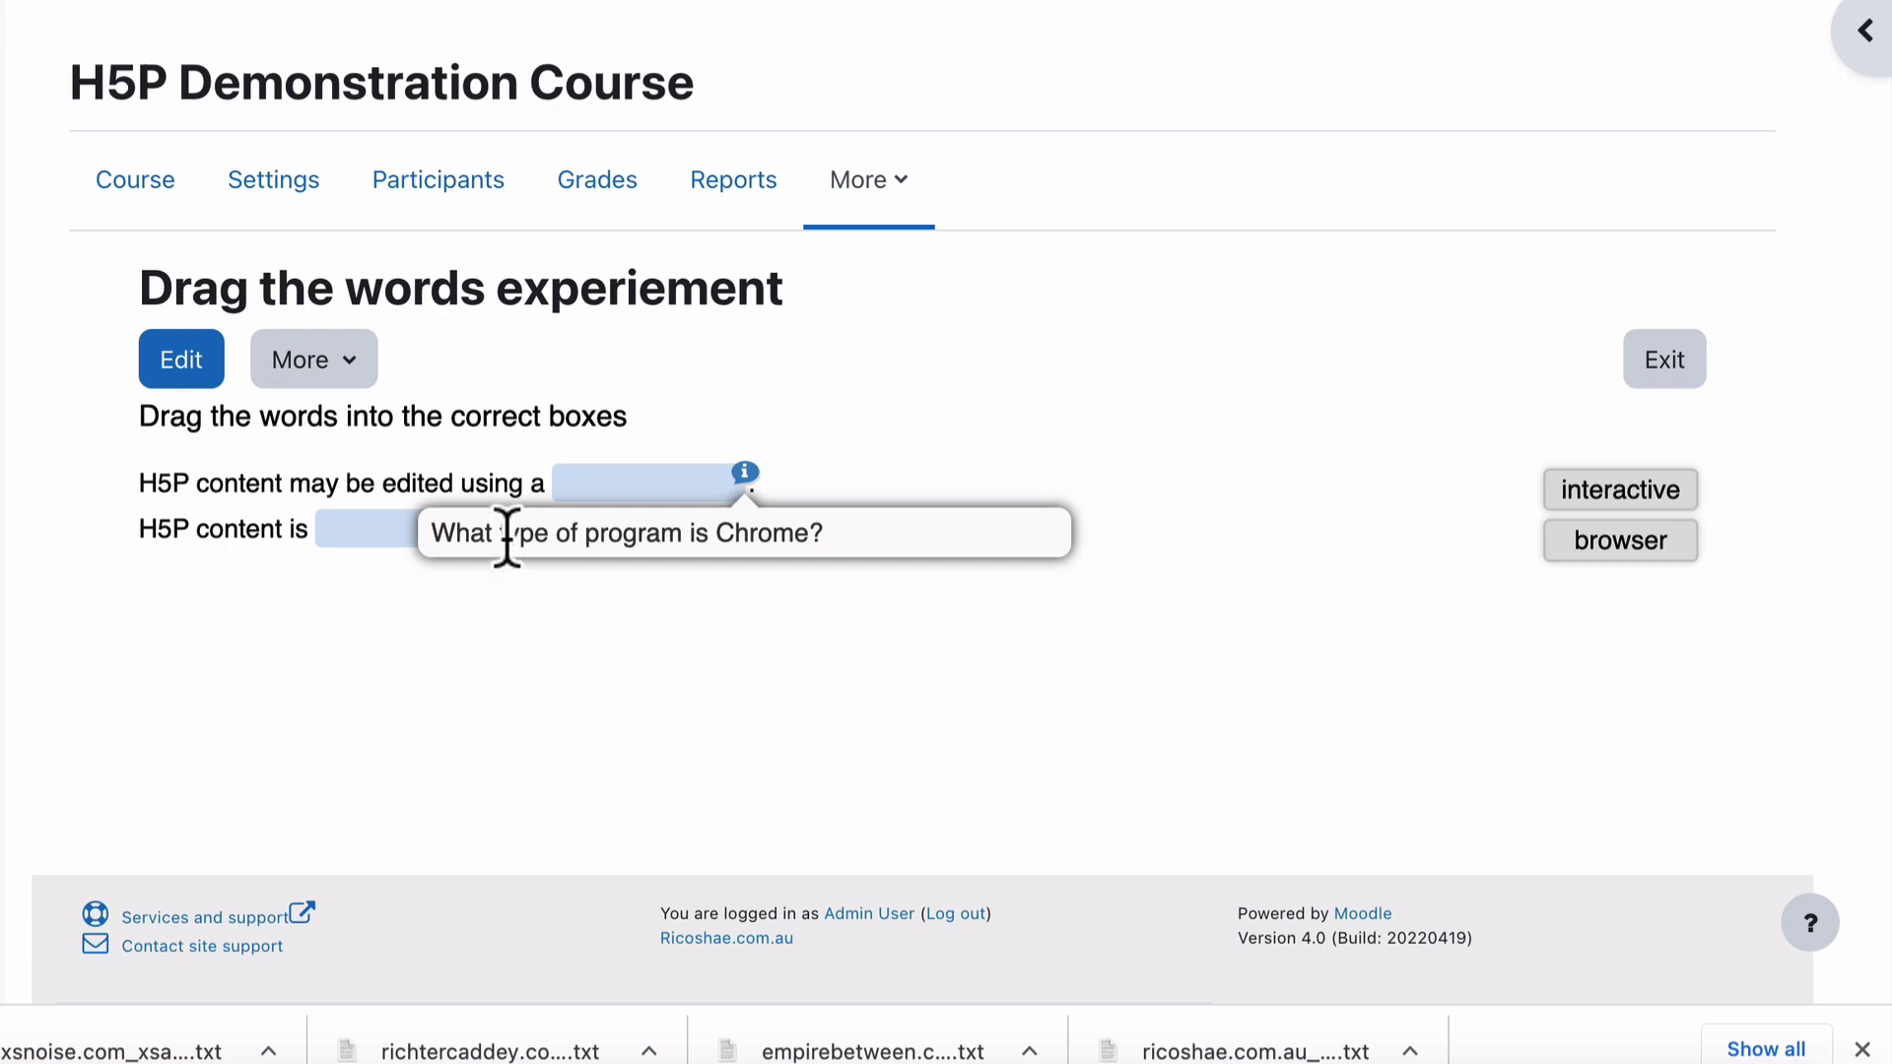
{"action": "left_click", "coordinate": [959, 435]}
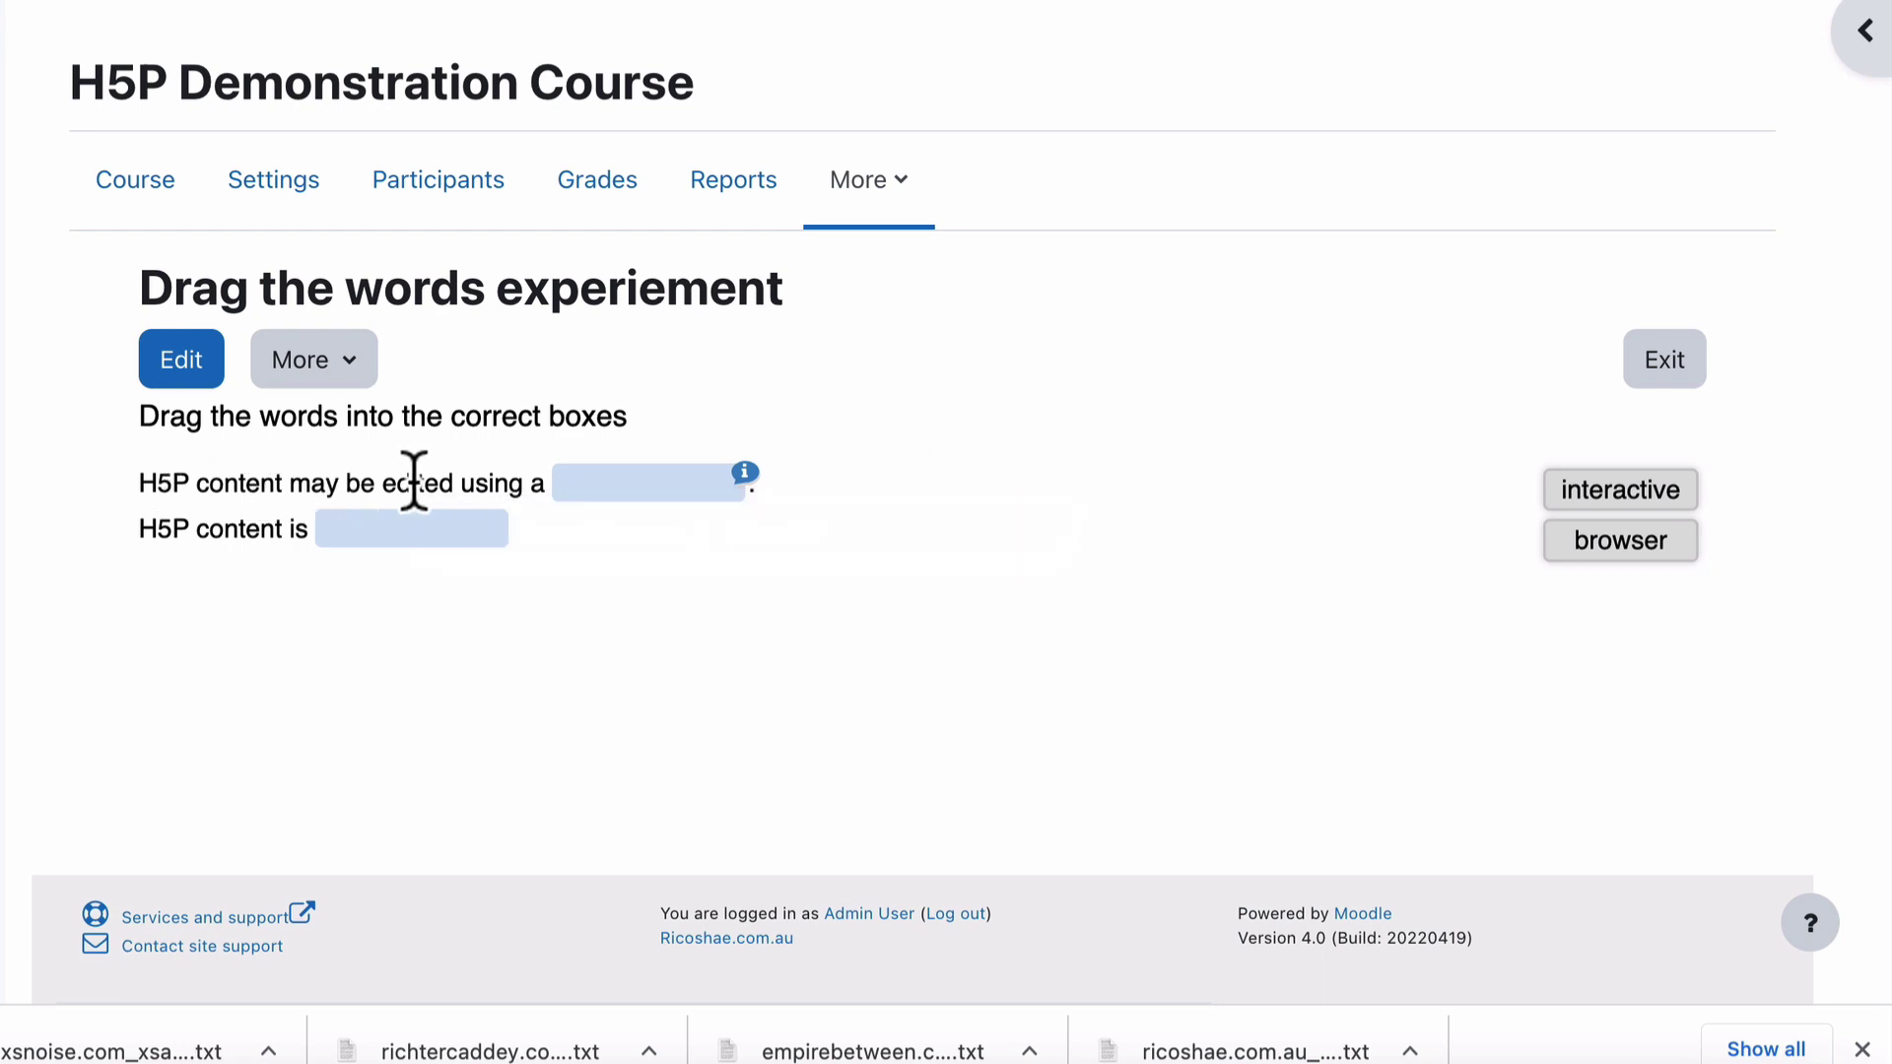
{"action": "left_click", "coordinate": [745, 474]}
Step: Drag browser and interactive into their blanks for a 2/2 score
{"action": "left_click_drag", "start_coordinate": [1592, 548], "coordinate": [718, 513]}
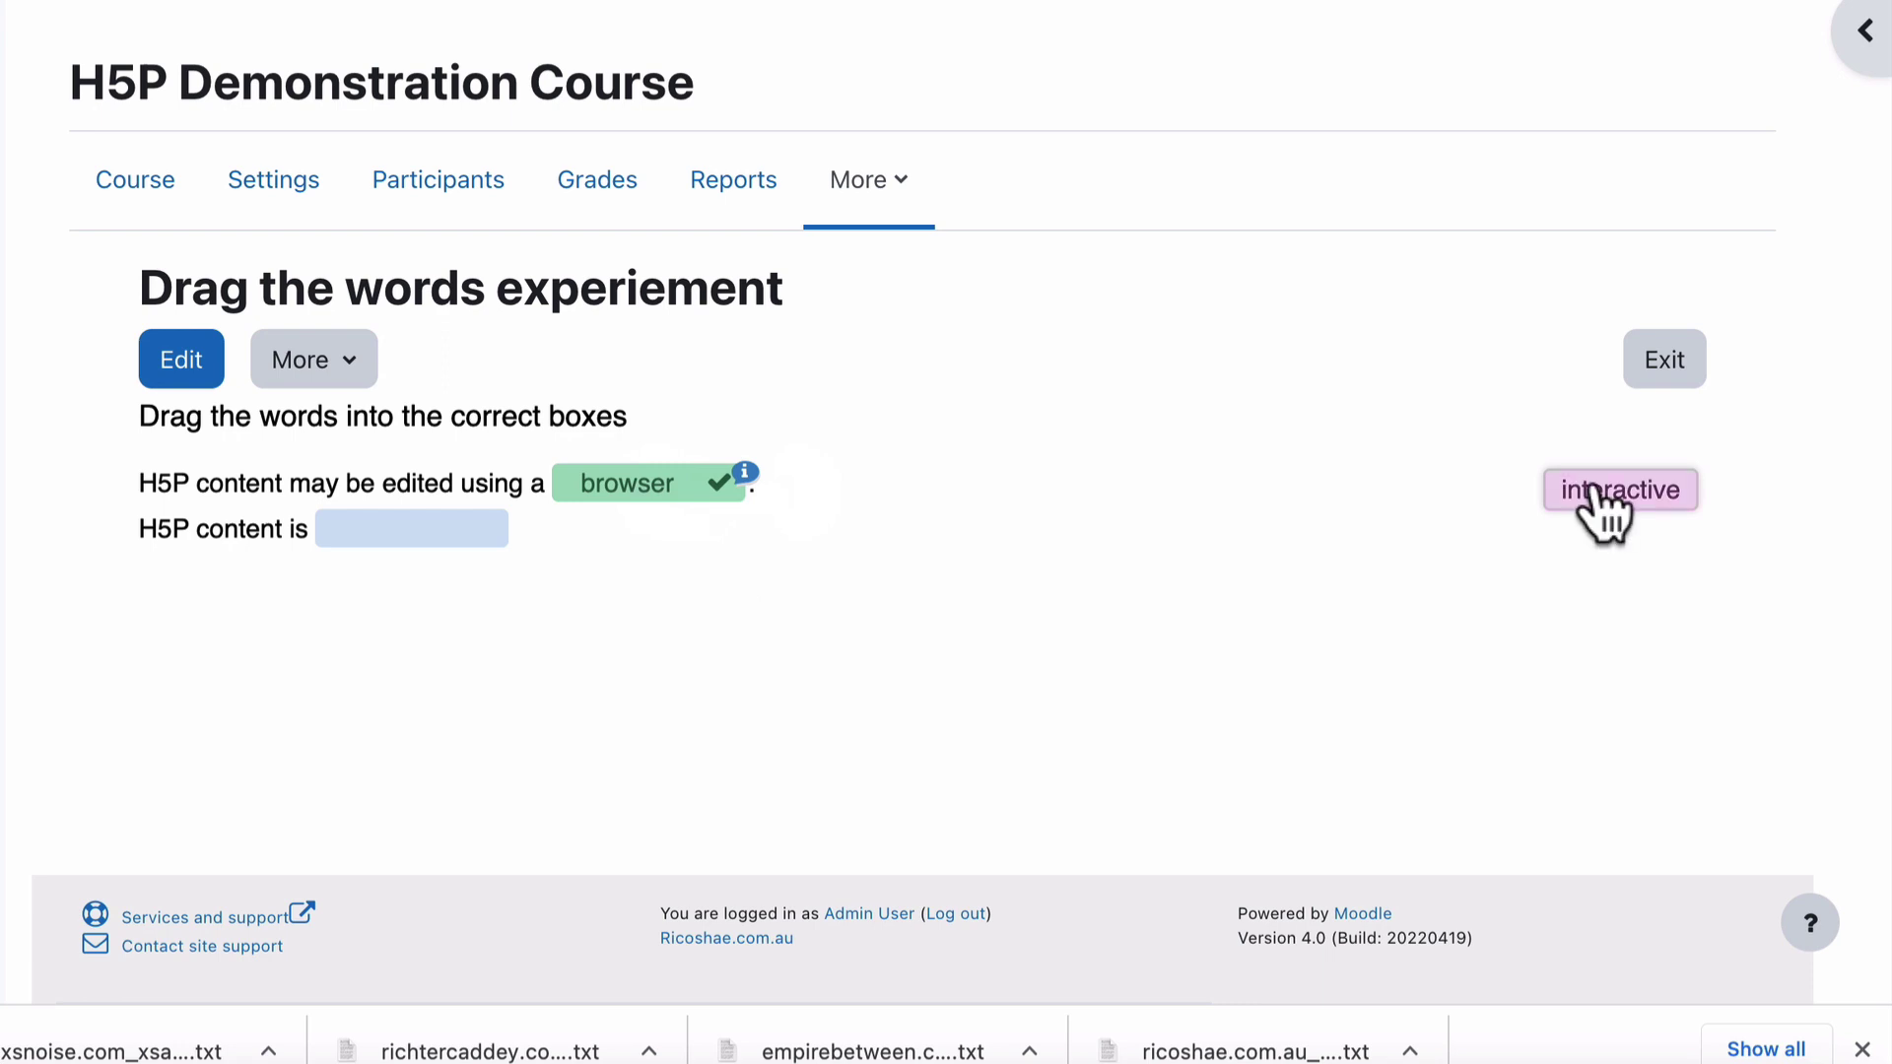
{"action": "left_click_drag", "start_coordinate": [1639, 490], "coordinate": [451, 527]}
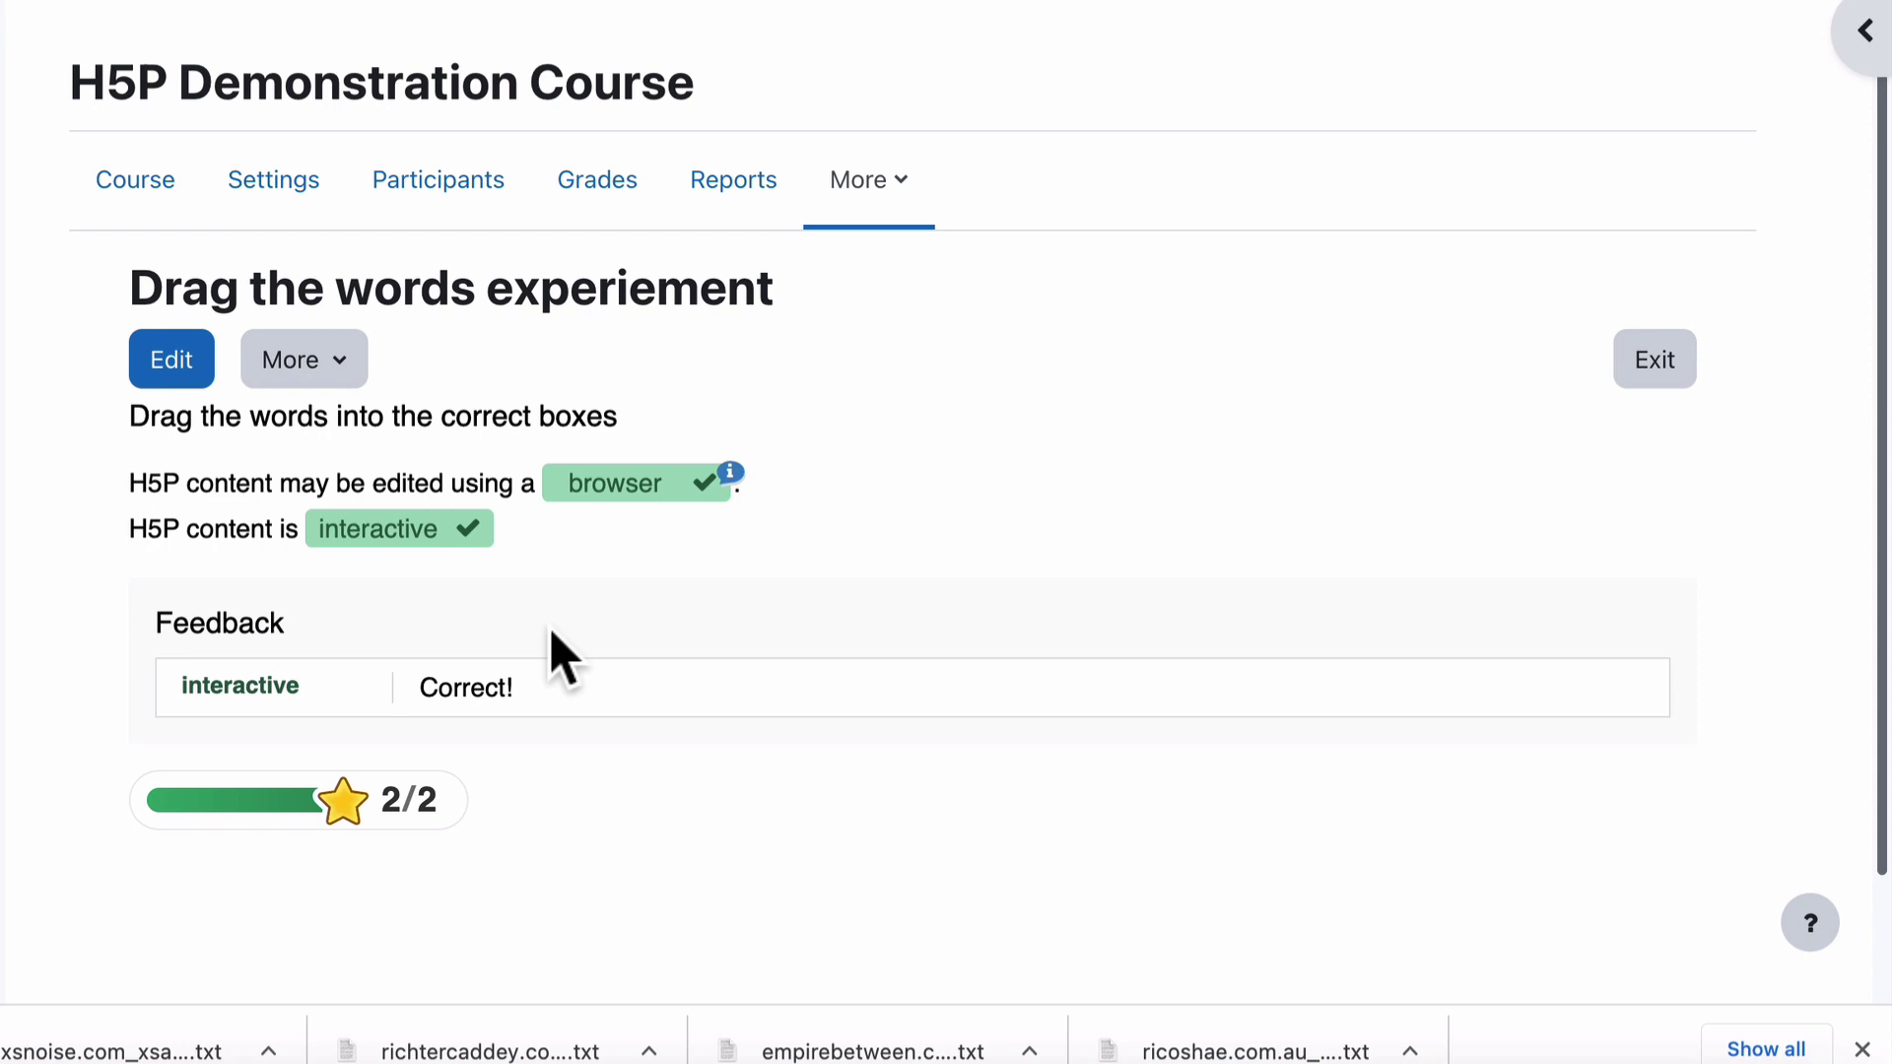
{"action": "scroll", "coordinate": [563, 657], "scroll_direction": "down", "scroll_amount": 2}
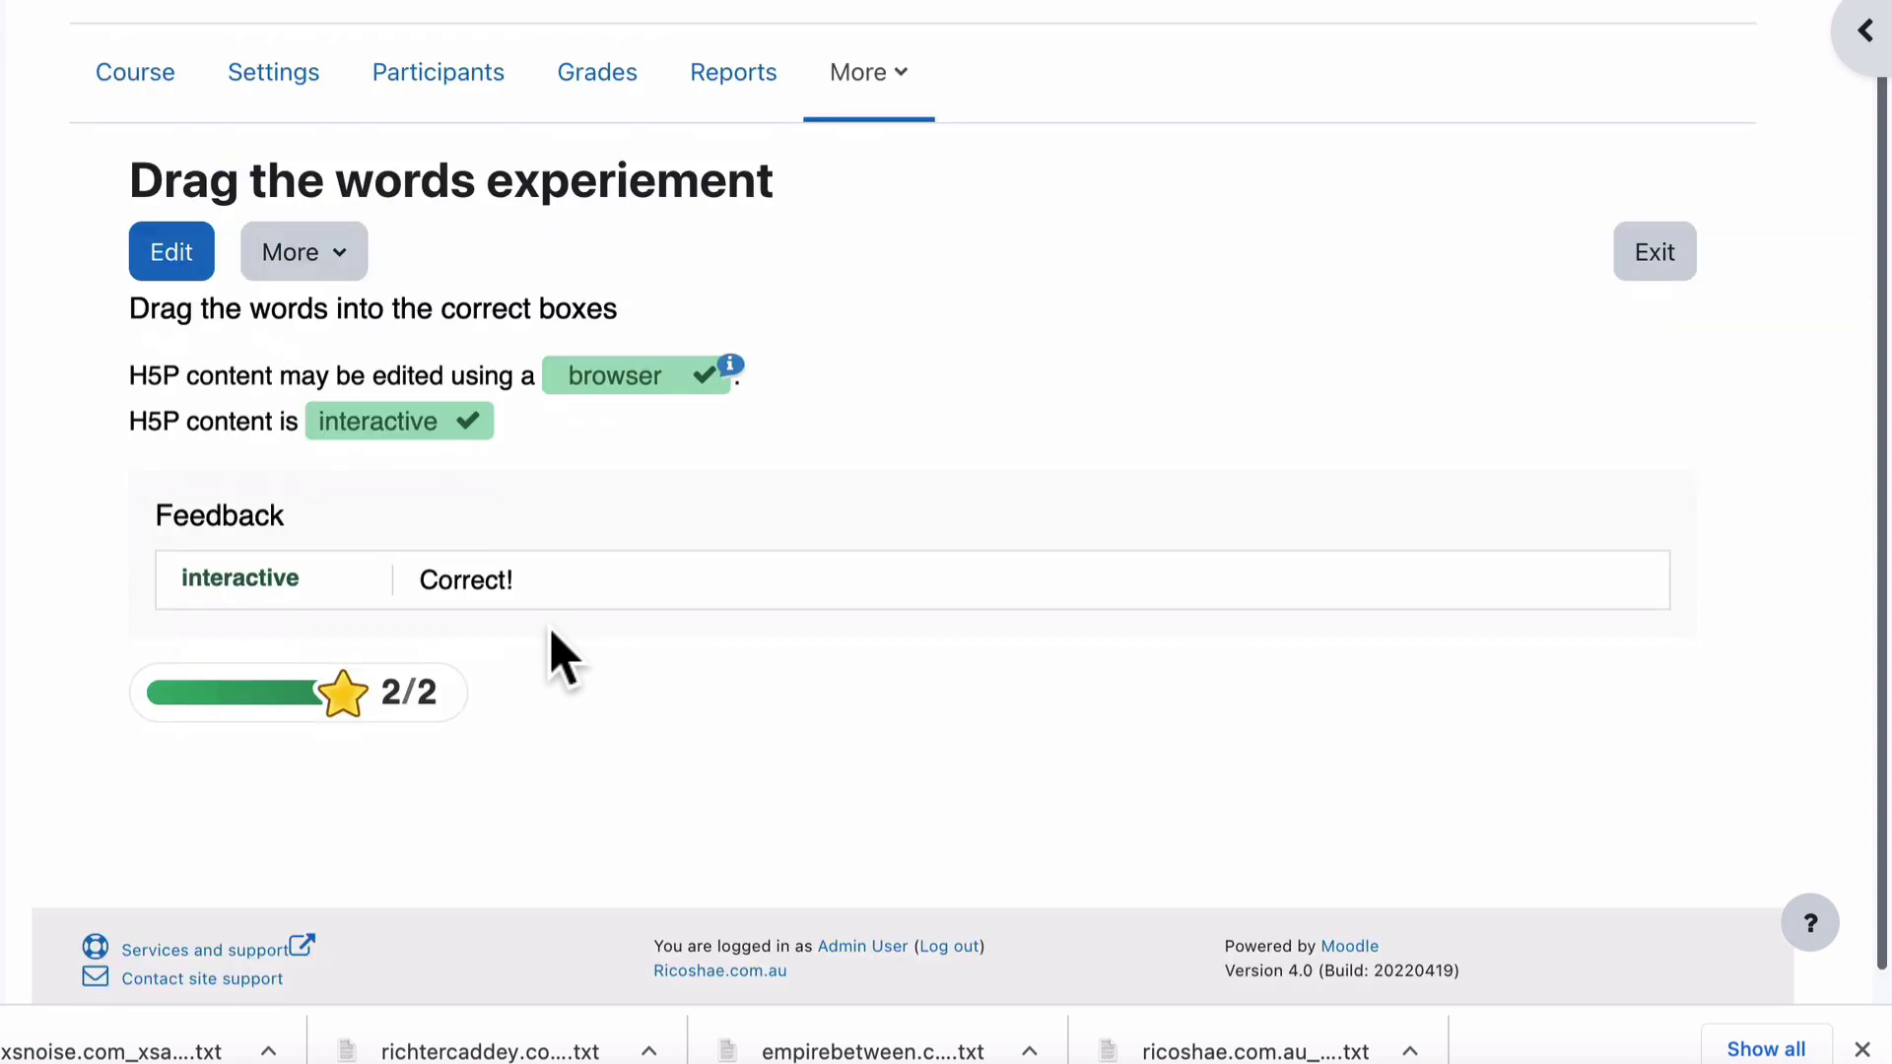
Step: Spot the misspelled 'experiement' in the heading and open the content for editing
{"action": "double_click", "coordinate": [646, 193]}
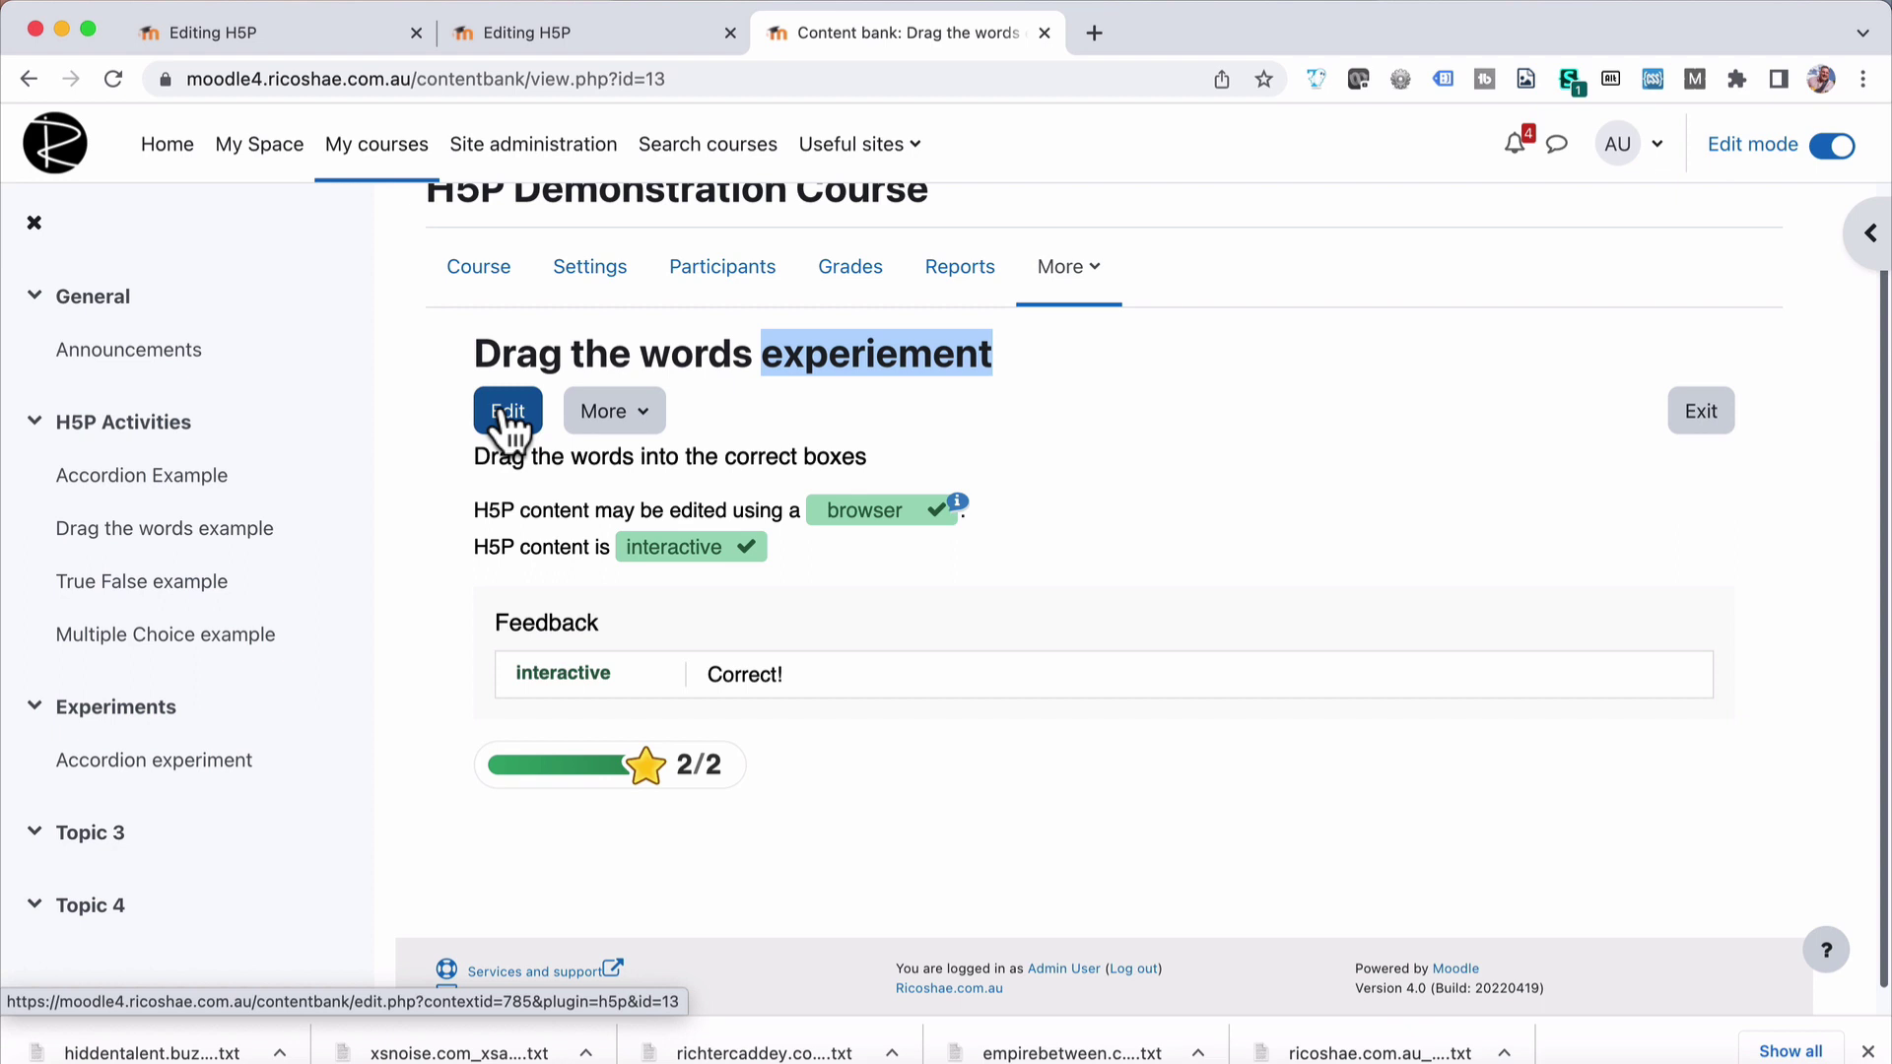
{"action": "scroll", "coordinate": [503, 423], "scroll_direction": "up", "scroll_amount": 2}
{"action": "double_click", "coordinate": [483, 78]}
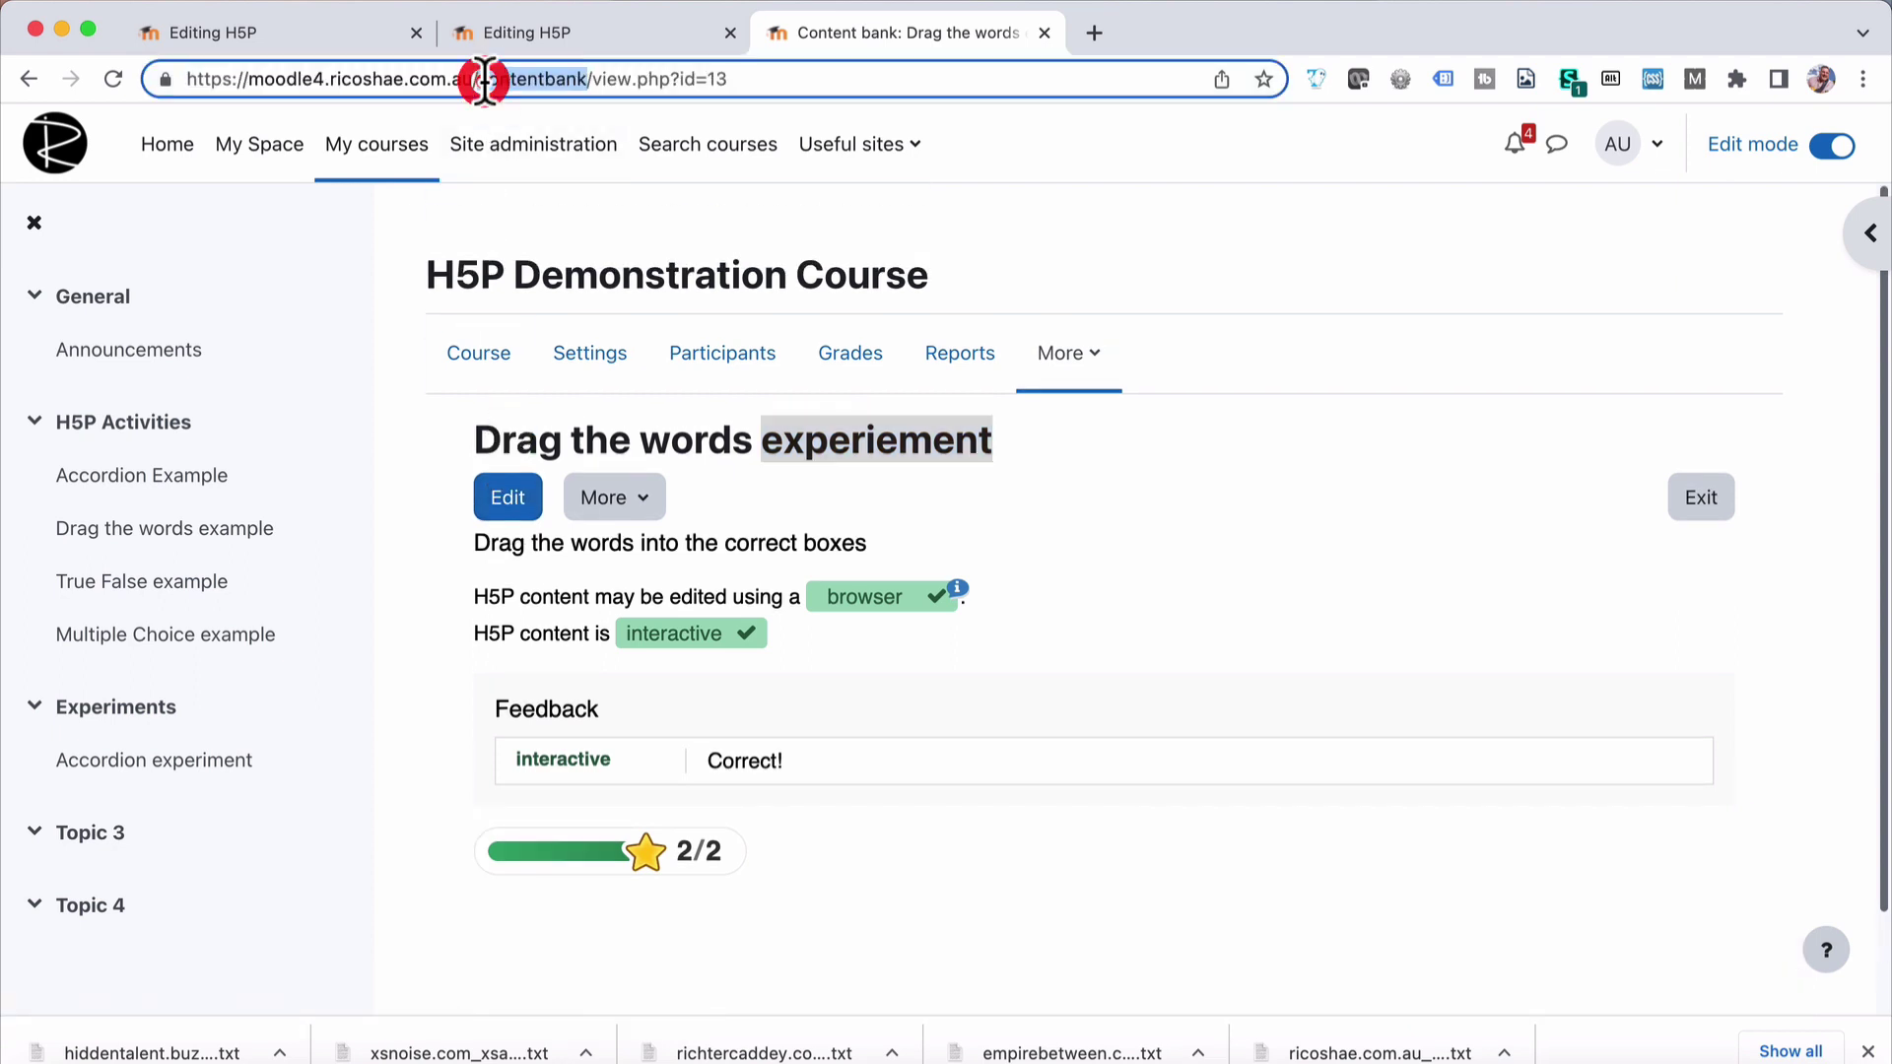
{"action": "left_click", "coordinate": [508, 499]}
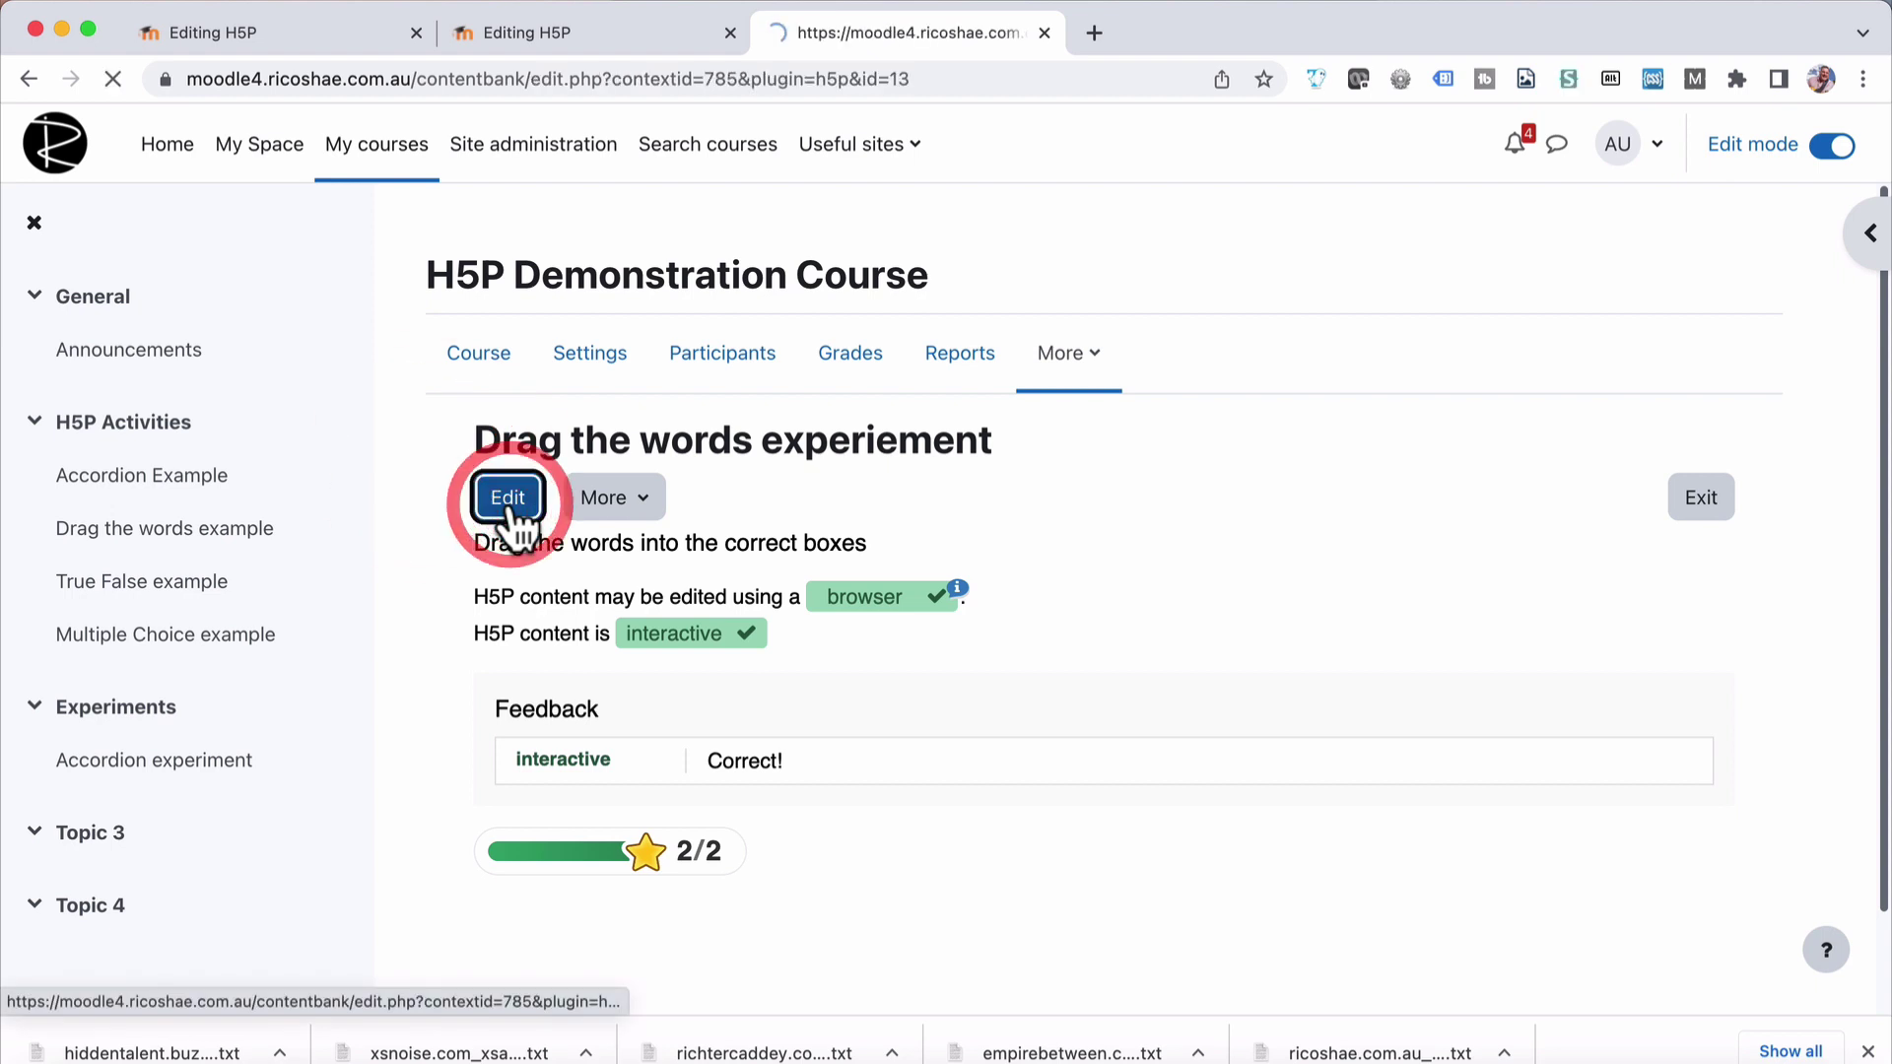
Step: Fix the title to 'Drag the words experiment' using the spelling suggestion, then save
{"action": "double_click", "coordinate": [737, 773]}
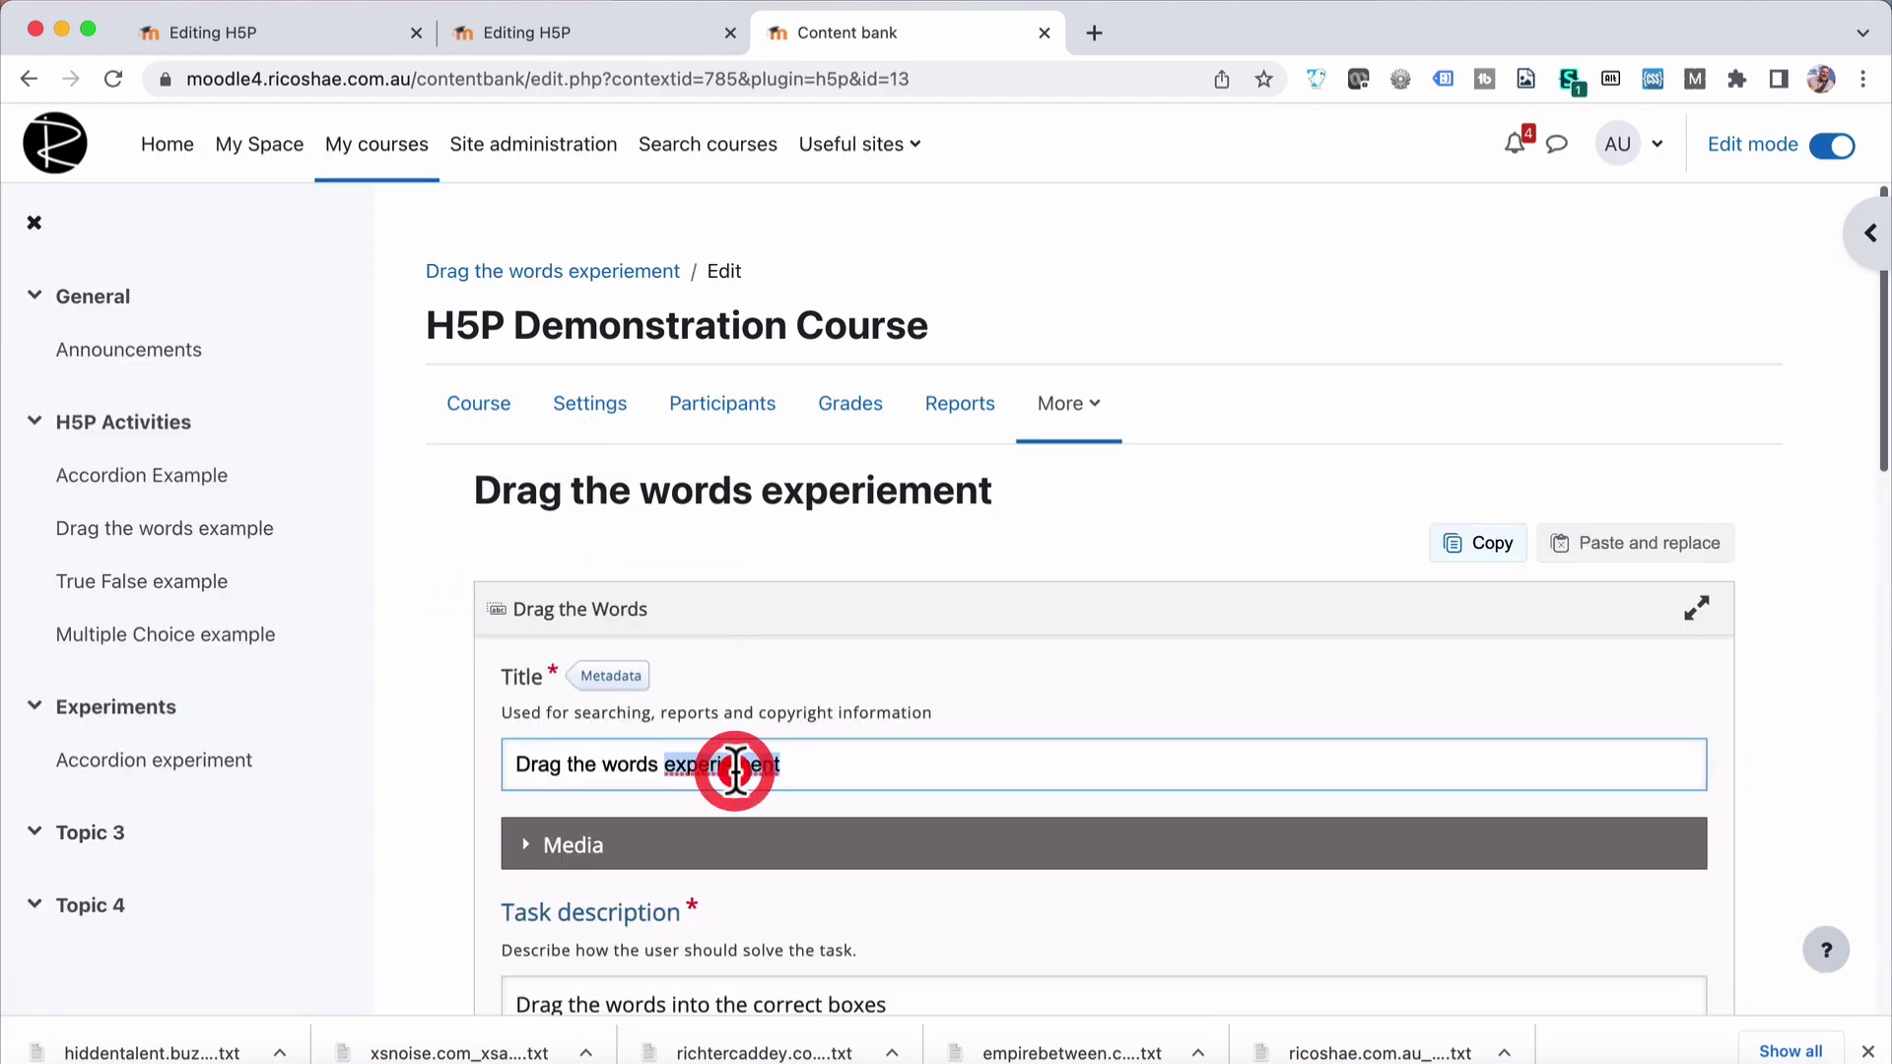
{"action": "right_click", "coordinate": [737, 773]}
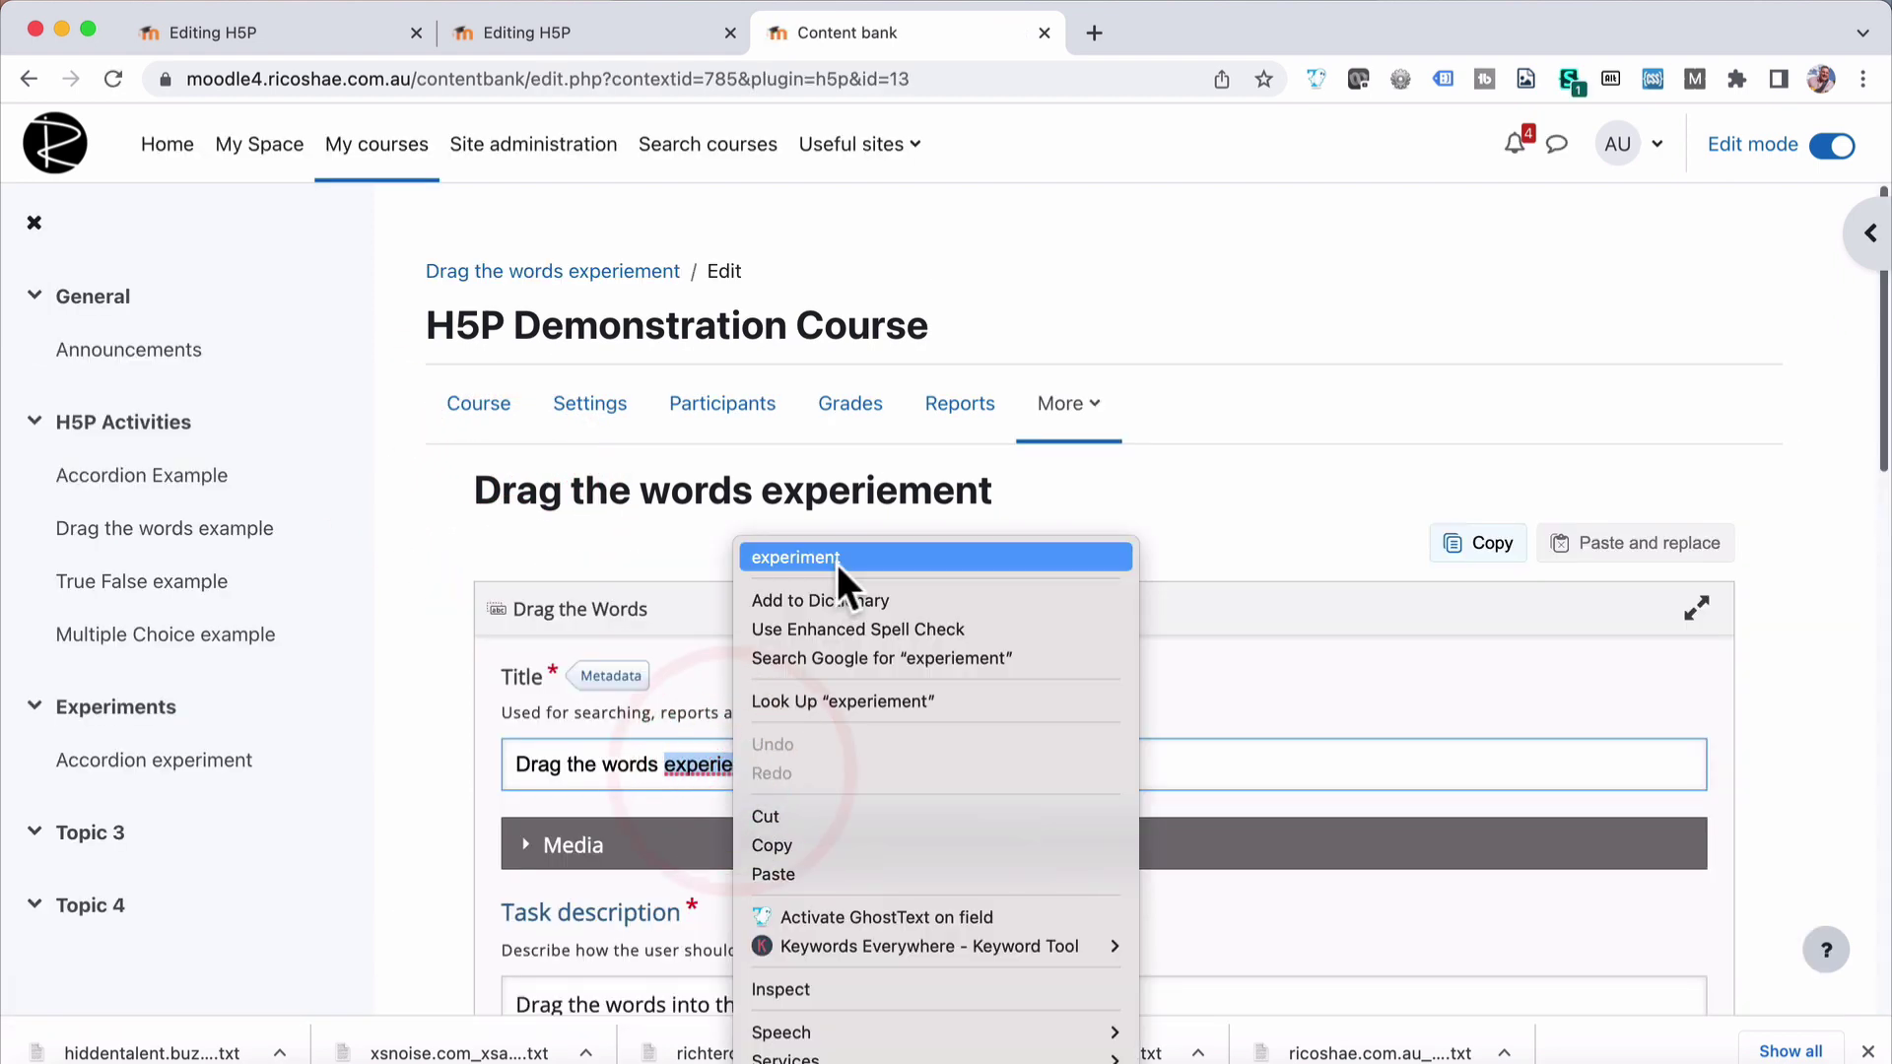
{"action": "left_click", "coordinate": [834, 560]}
{"action": "scroll", "coordinate": [892, 759], "scroll_direction": "down", "scroll_amount": 20}
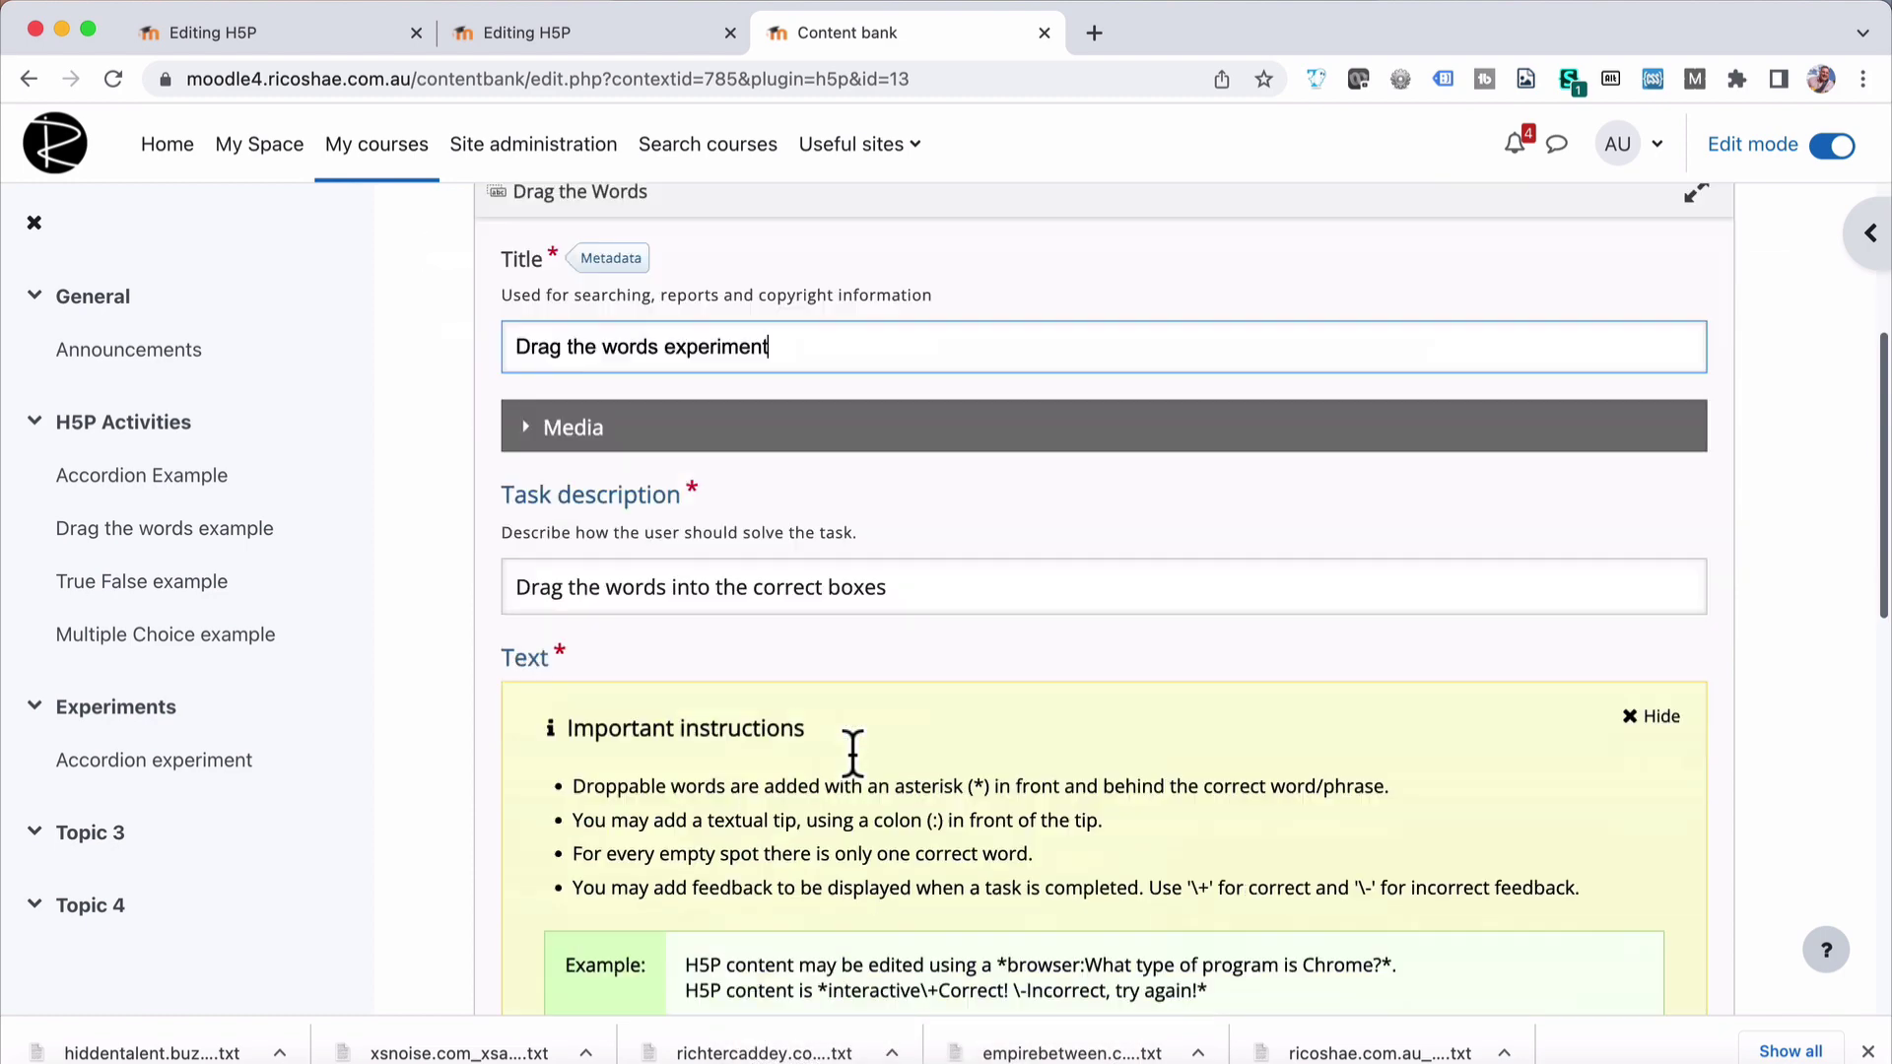
{"action": "left_click", "coordinate": [515, 833]}
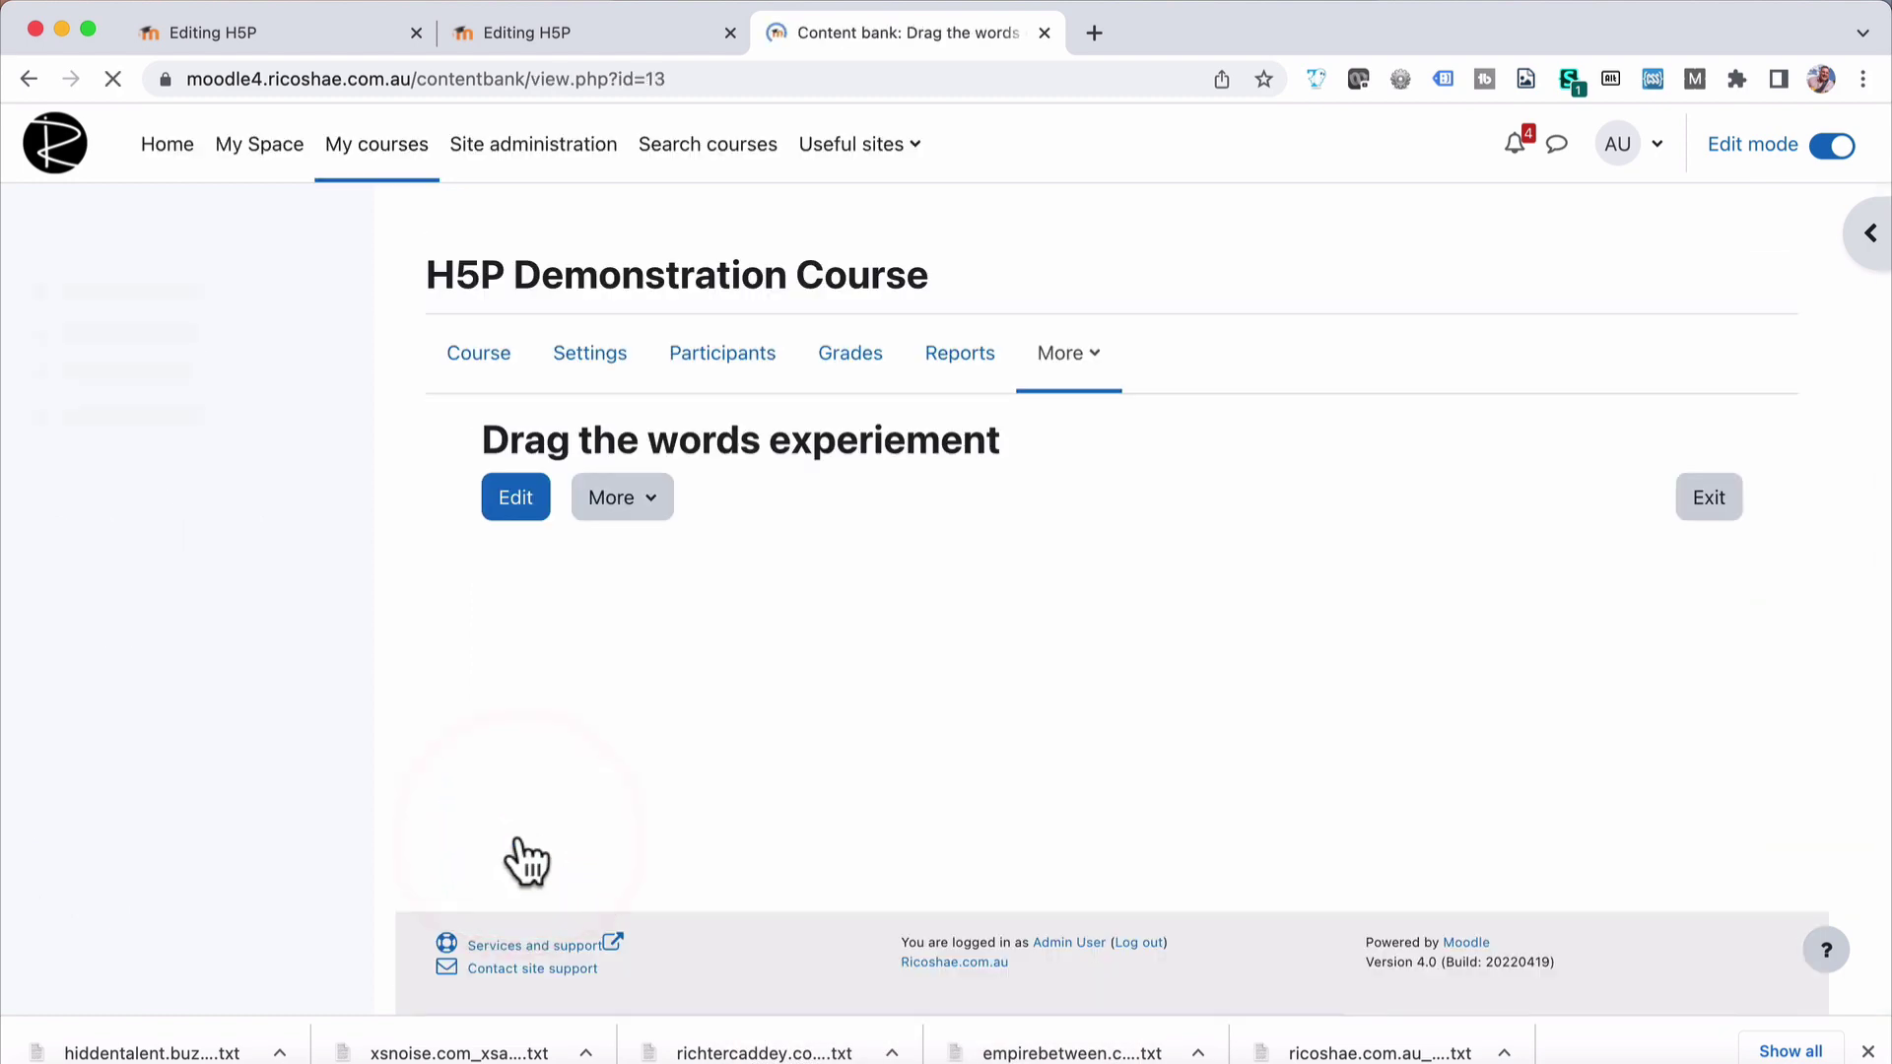
Step: Return to the H5P activity form and close the Content bank tab
{"action": "left_click", "coordinate": [532, 24]}
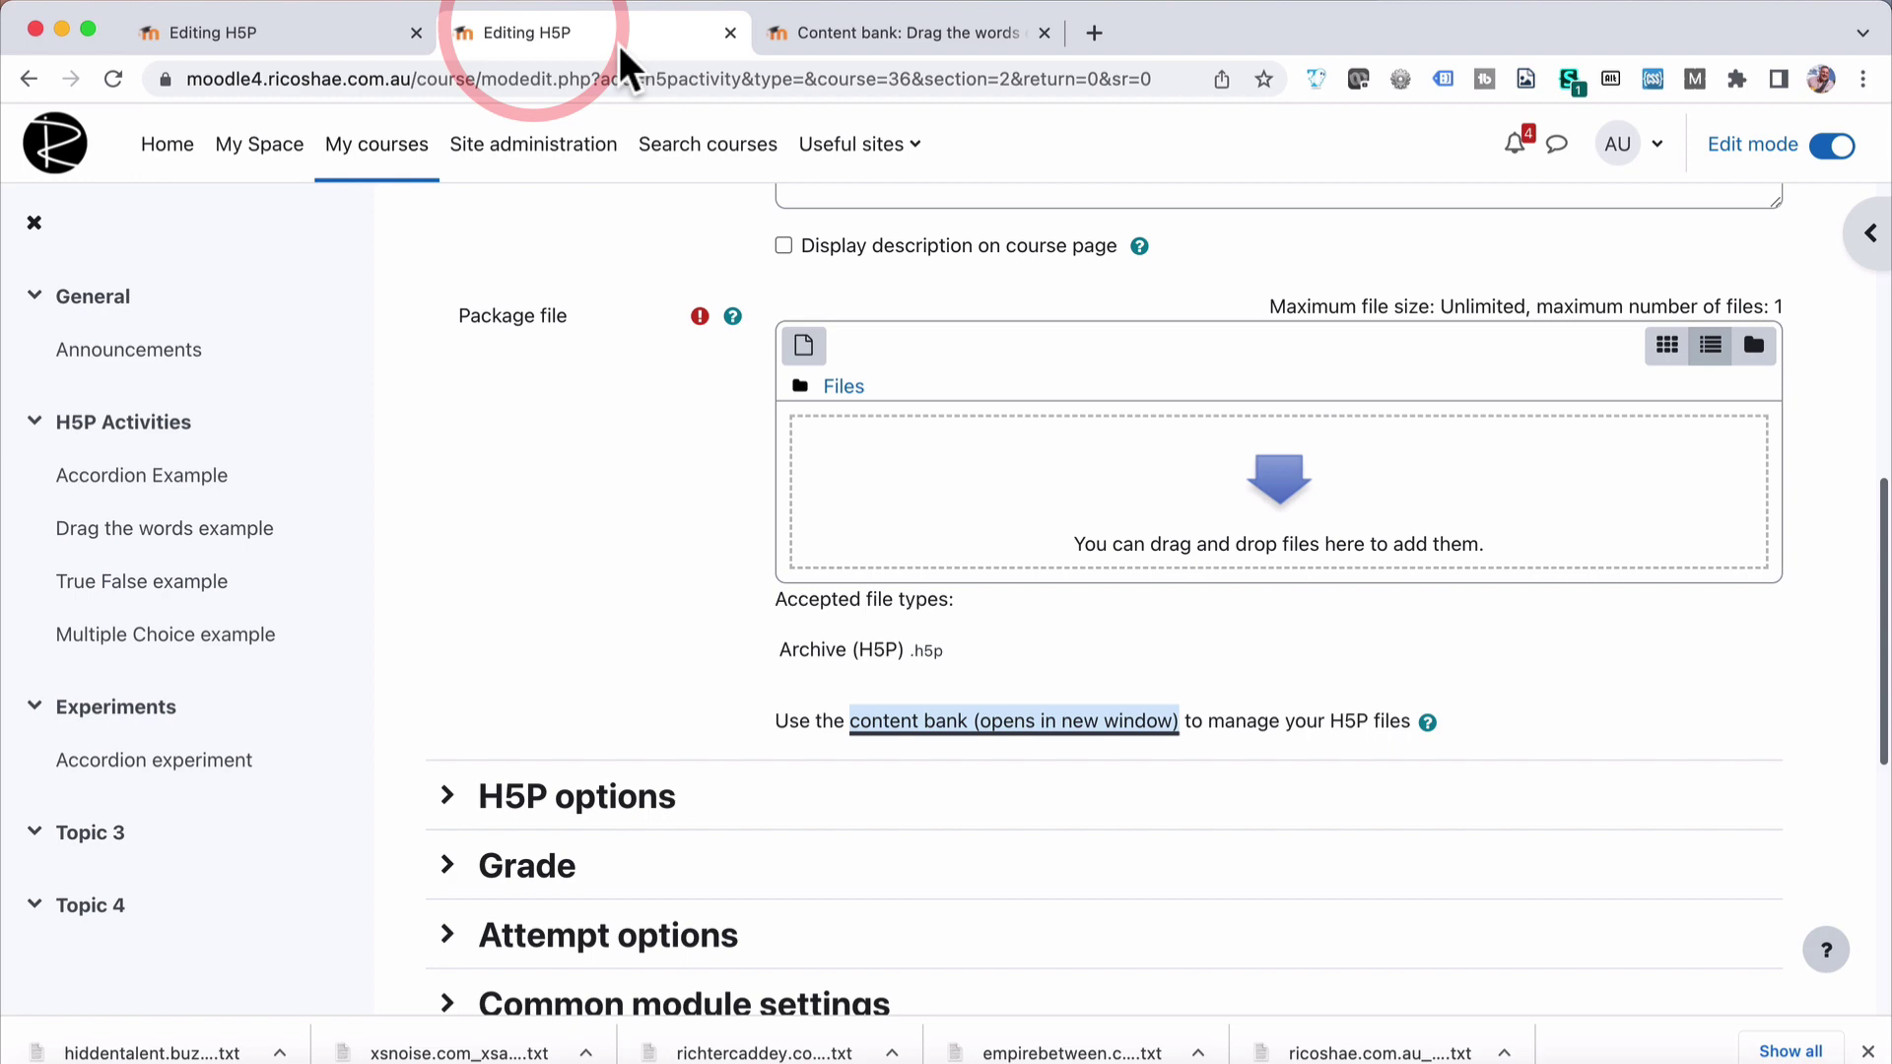
{"action": "left_click", "coordinate": [891, 33]}
{"action": "left_click", "coordinate": [1042, 31]}
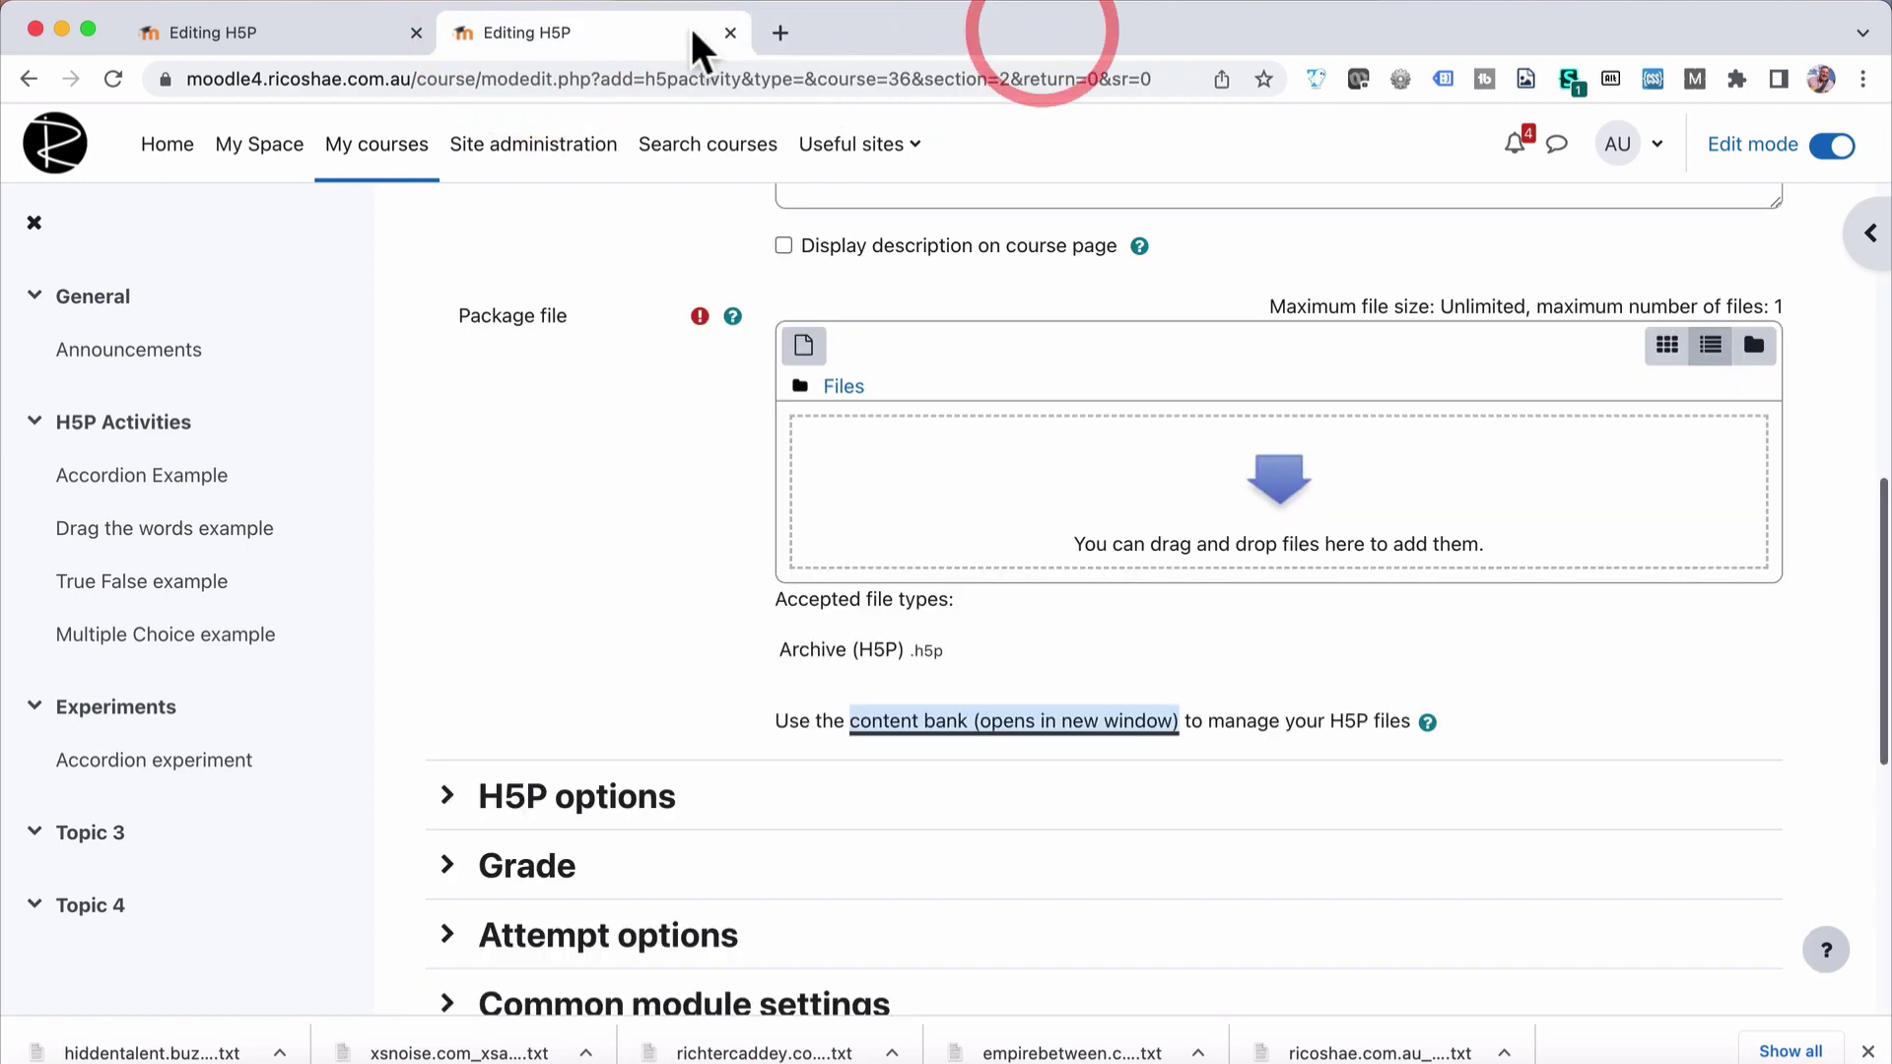
Step: Attach the 'Drag the words experiement' content bank item as the package, then save and display
{"action": "left_click", "coordinate": [803, 340]}
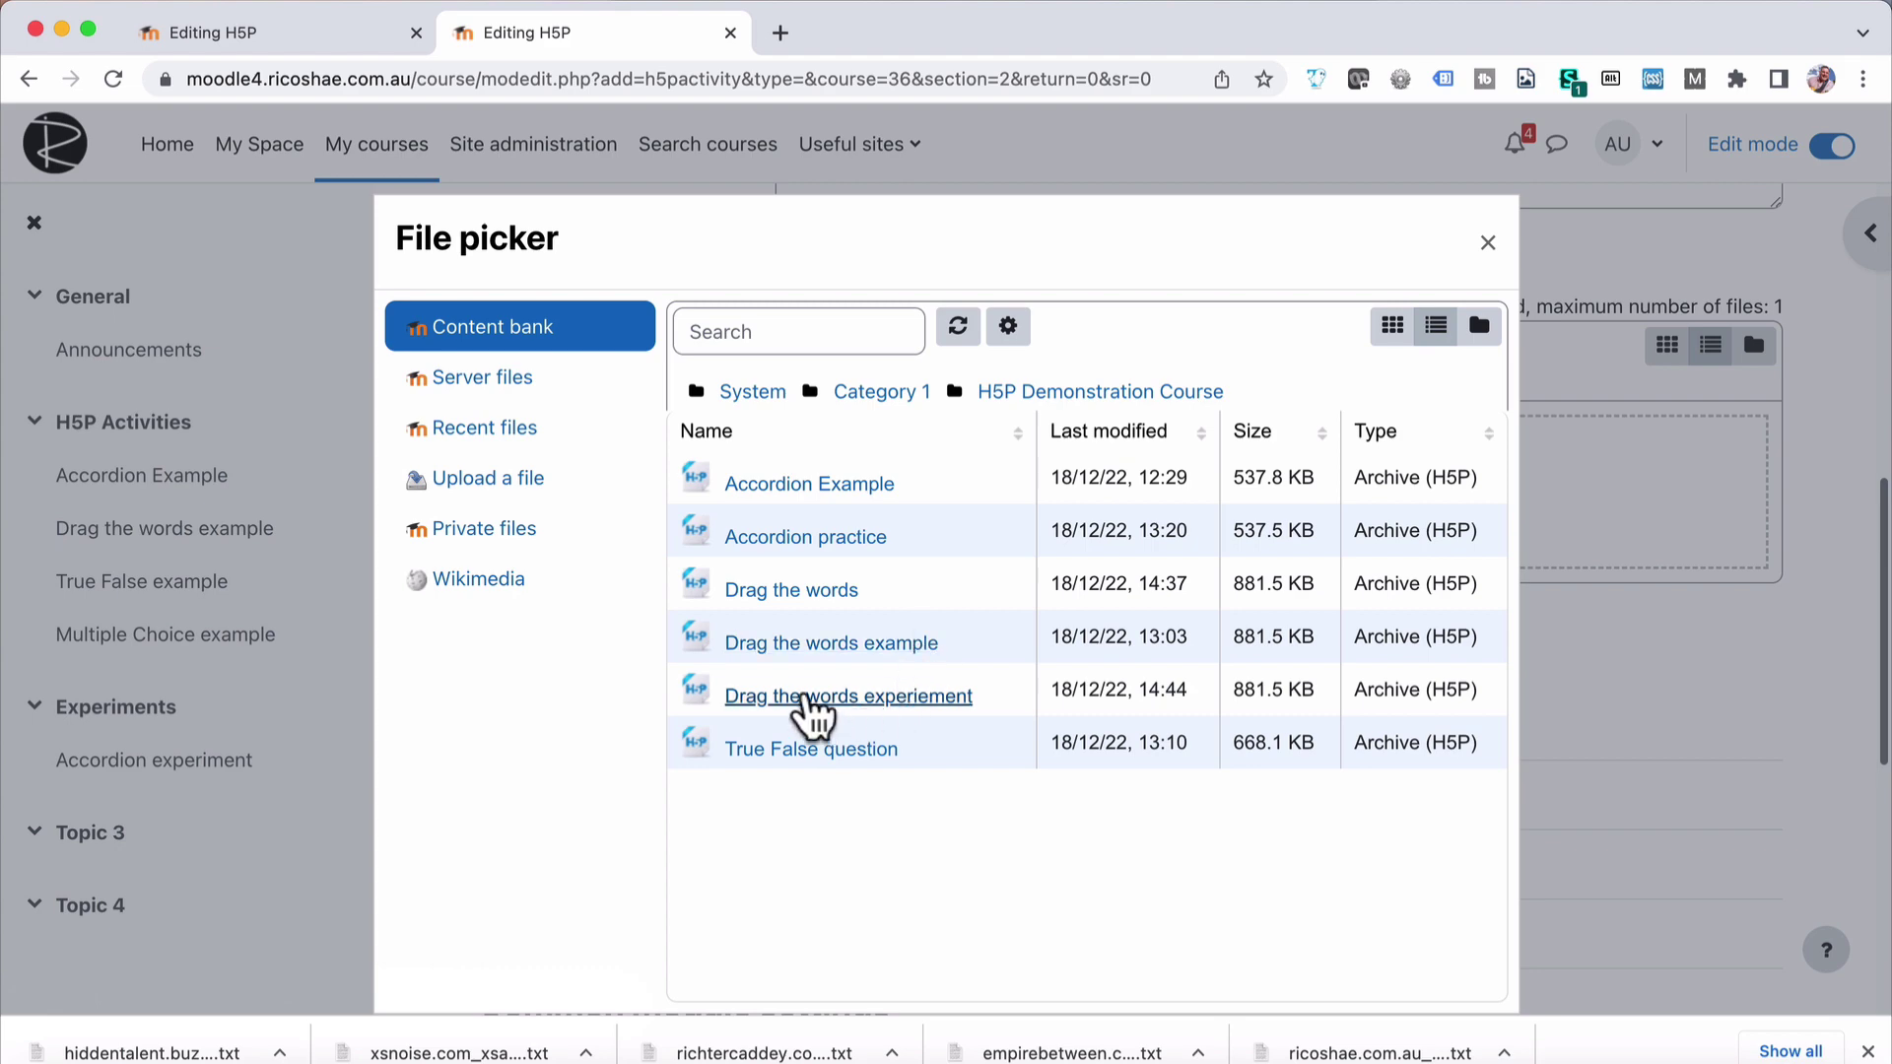
{"action": "left_click", "coordinate": [803, 698]}
{"action": "left_click", "coordinate": [724, 739]}
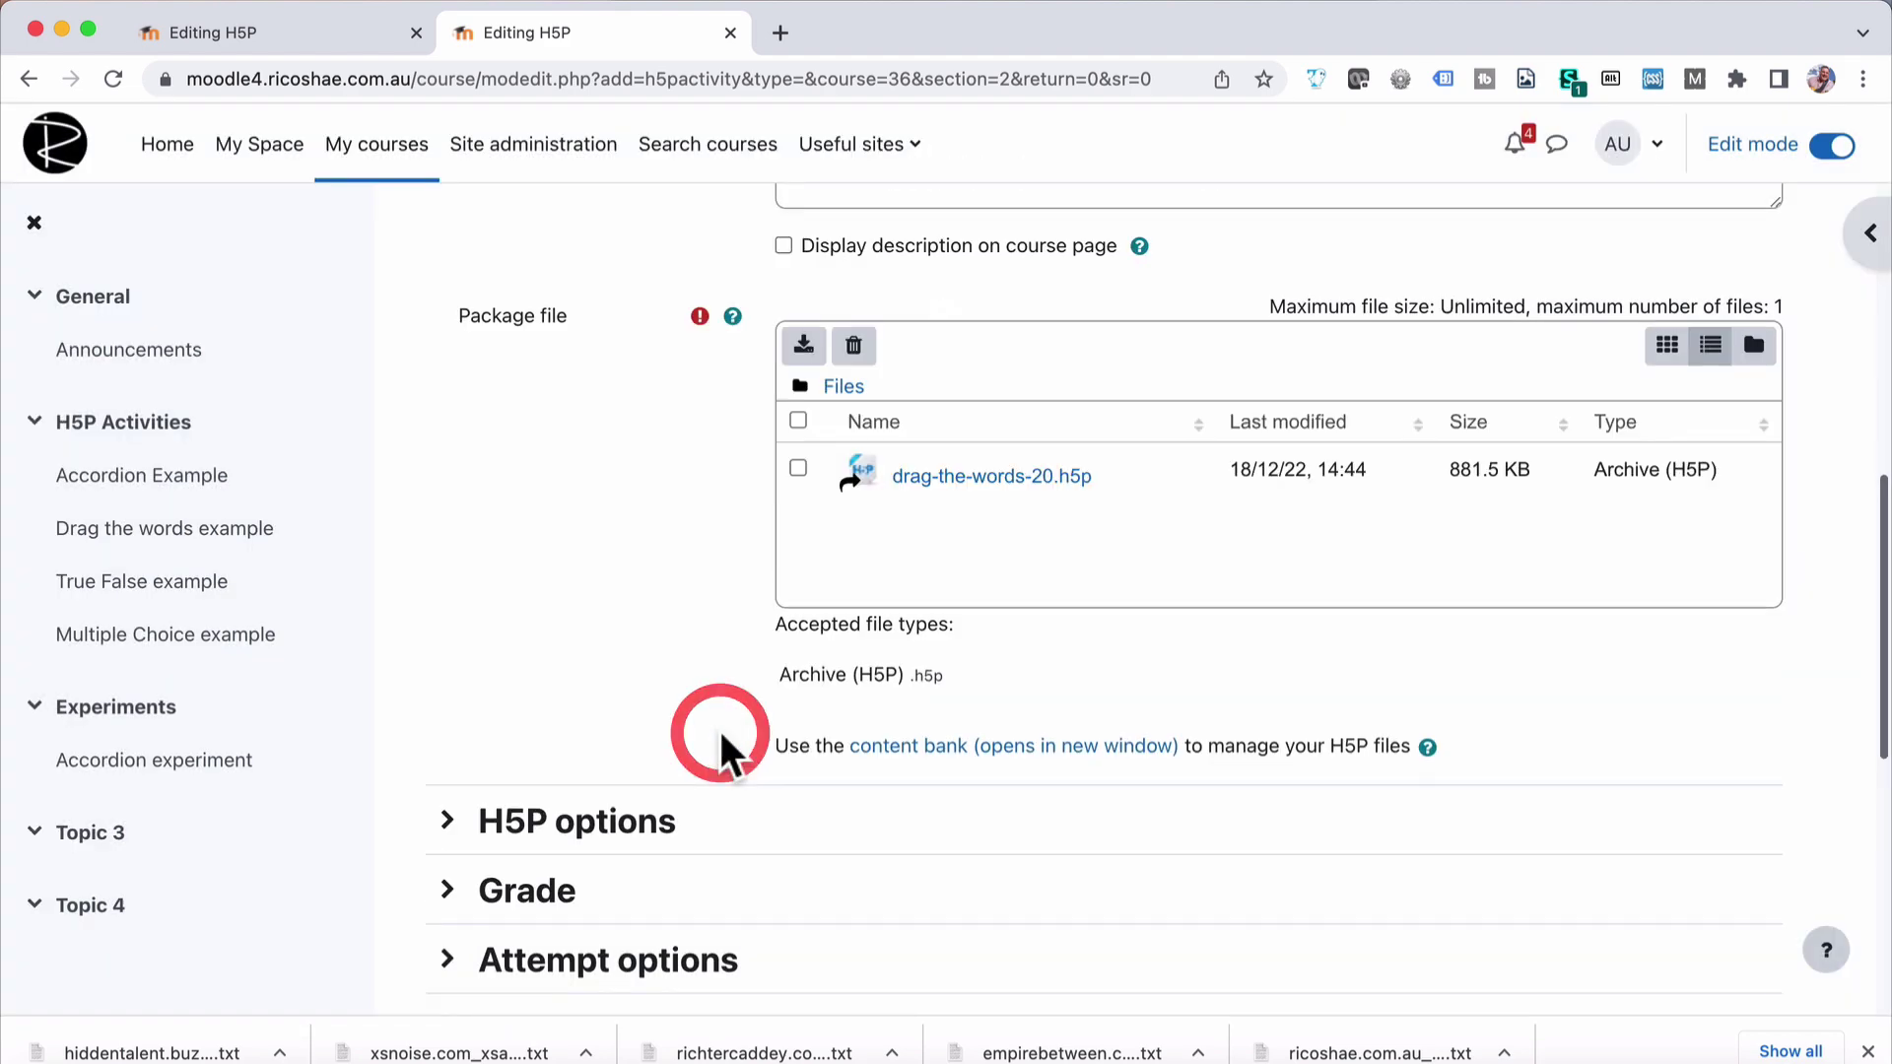
{"action": "scroll", "coordinate": [566, 624], "scroll_direction": "down", "scroll_amount": 5}
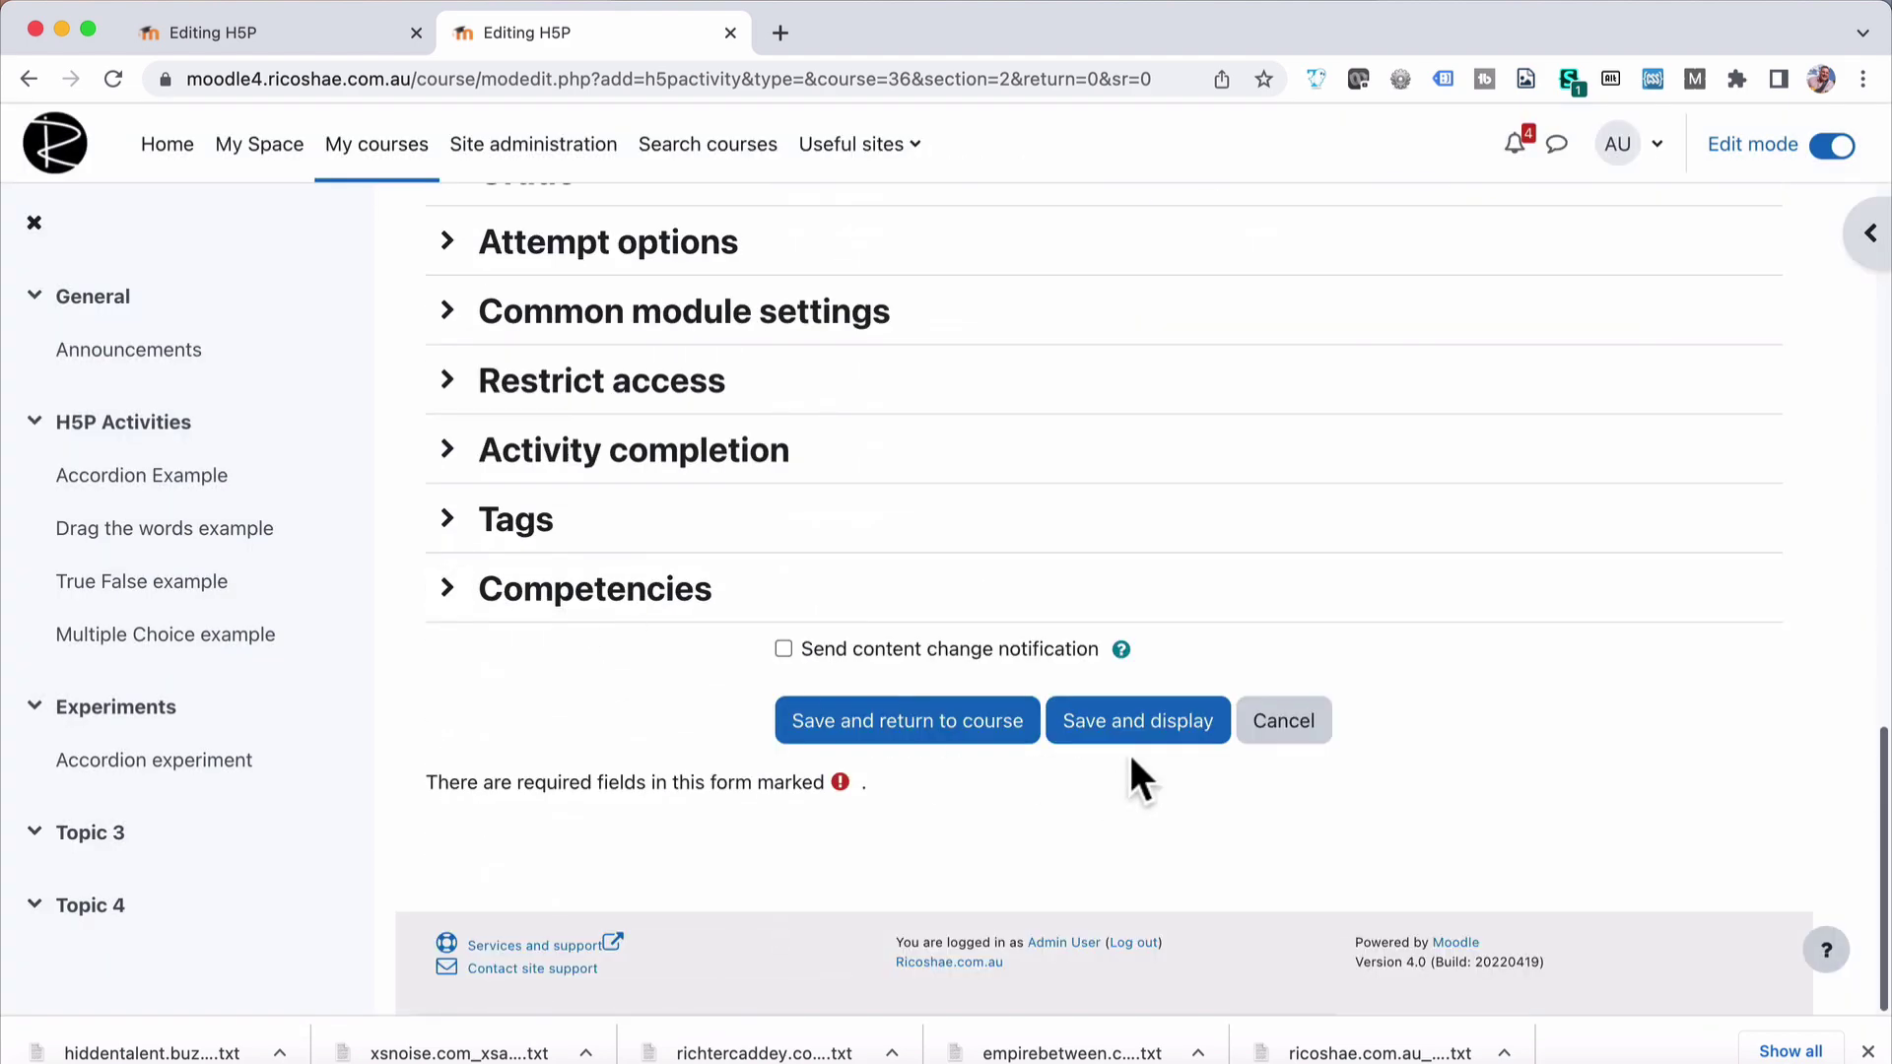
{"action": "left_click", "coordinate": [1134, 720]}
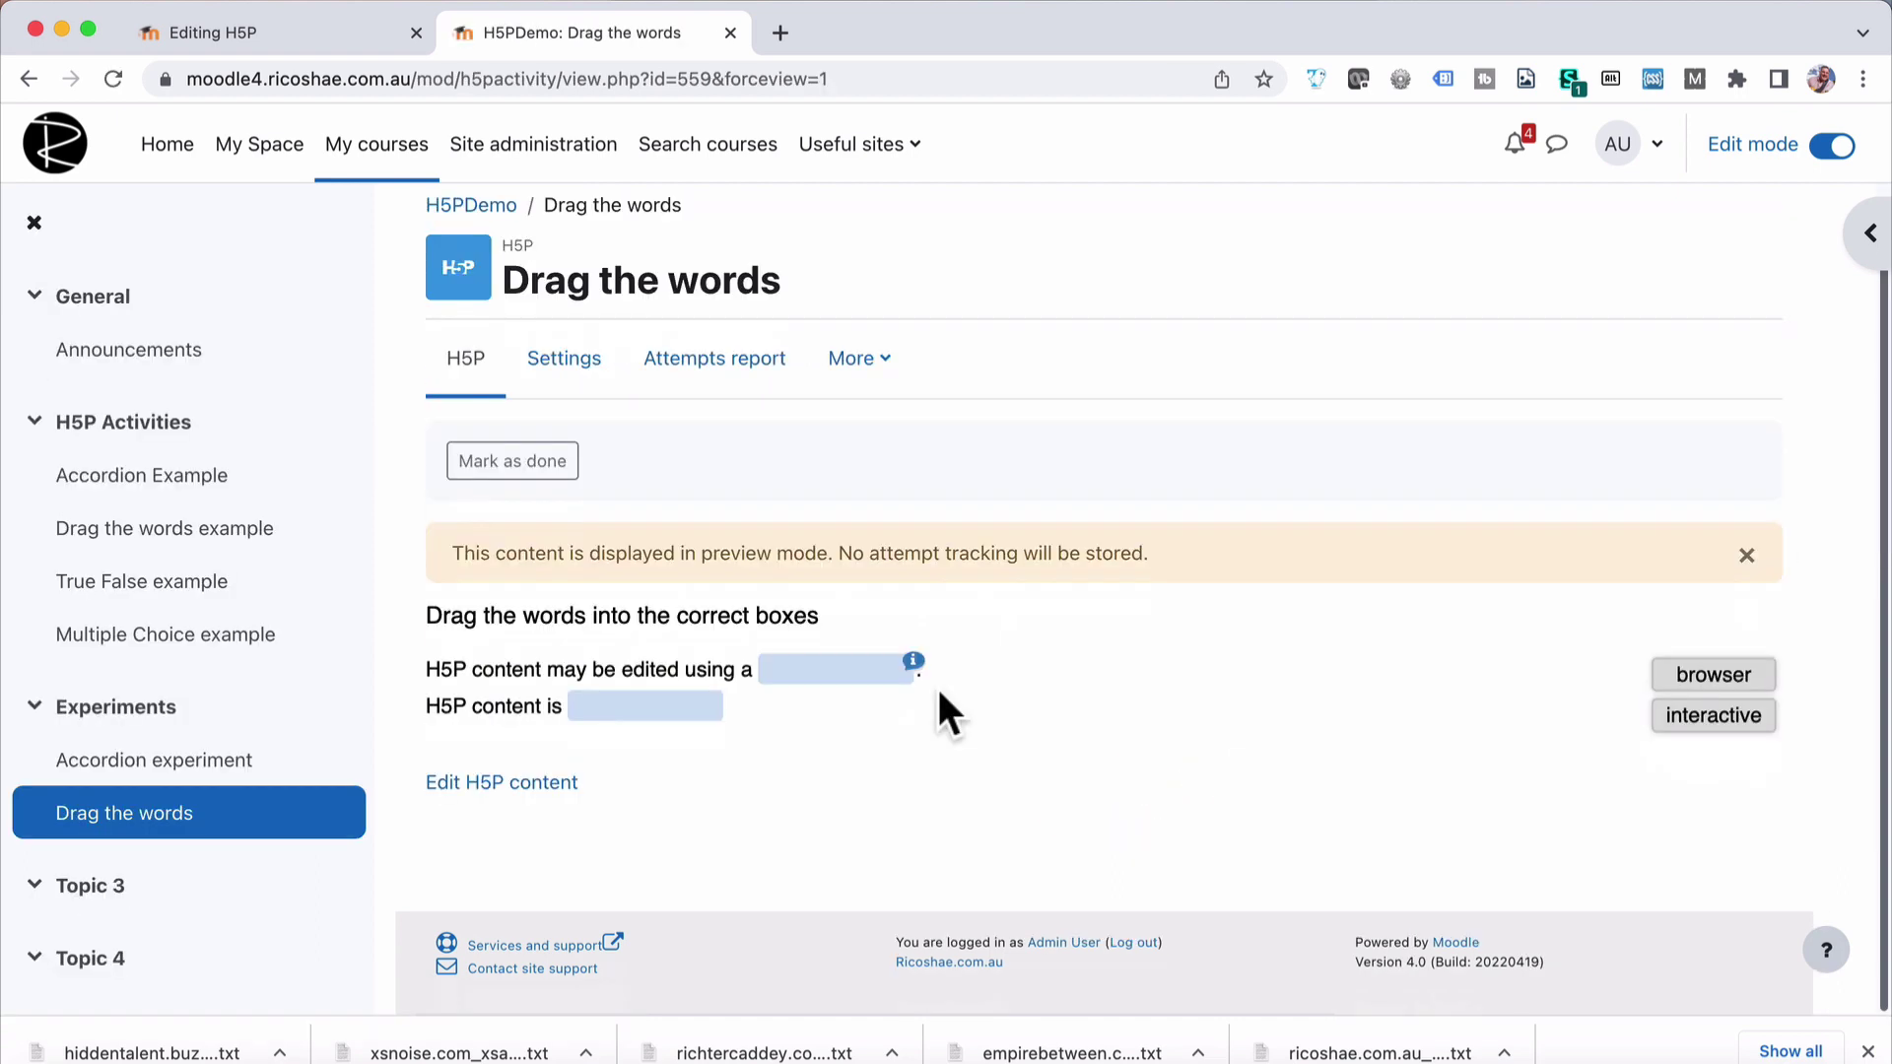
Step: Drop interactive in the first blank and browser in the second, then highlight the Incorrect, try again! feedback
{"action": "left_click_drag", "start_coordinate": [1724, 735], "coordinate": [845, 705]}
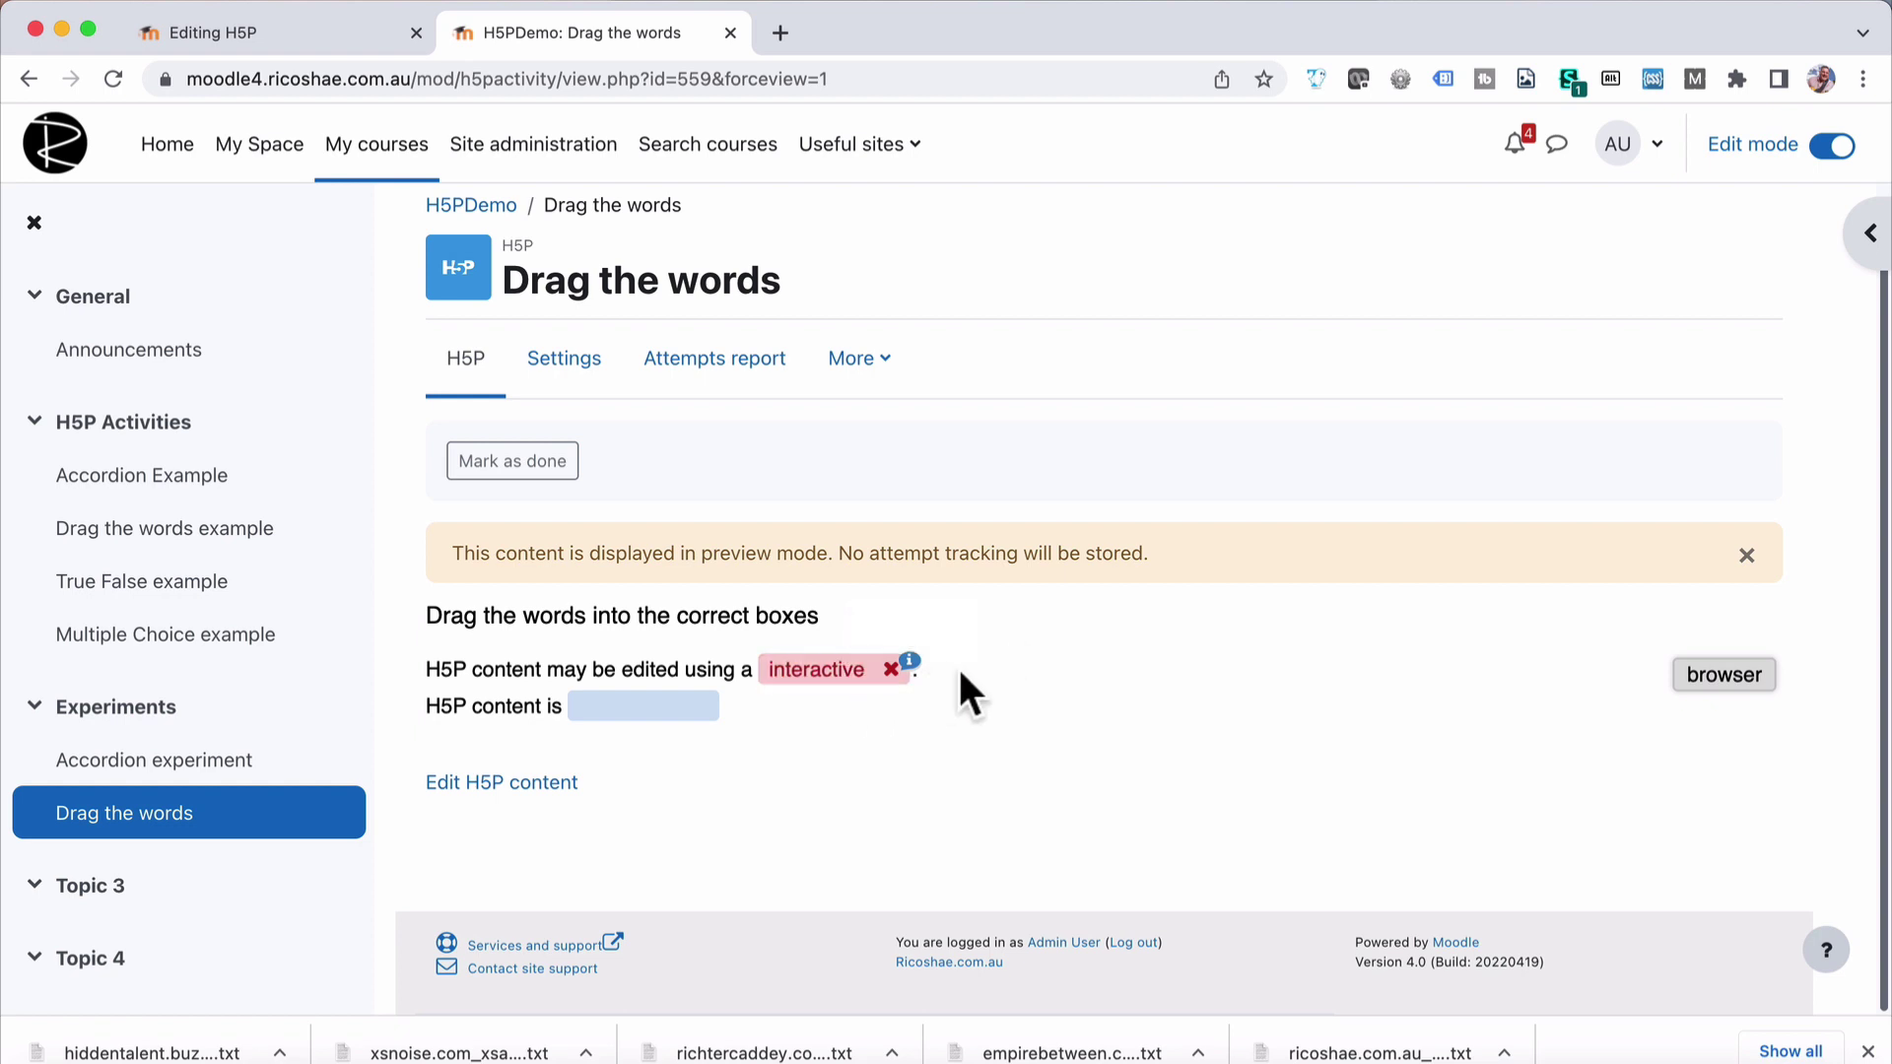
{"action": "left_click_drag", "start_coordinate": [1723, 690], "coordinate": [639, 719]}
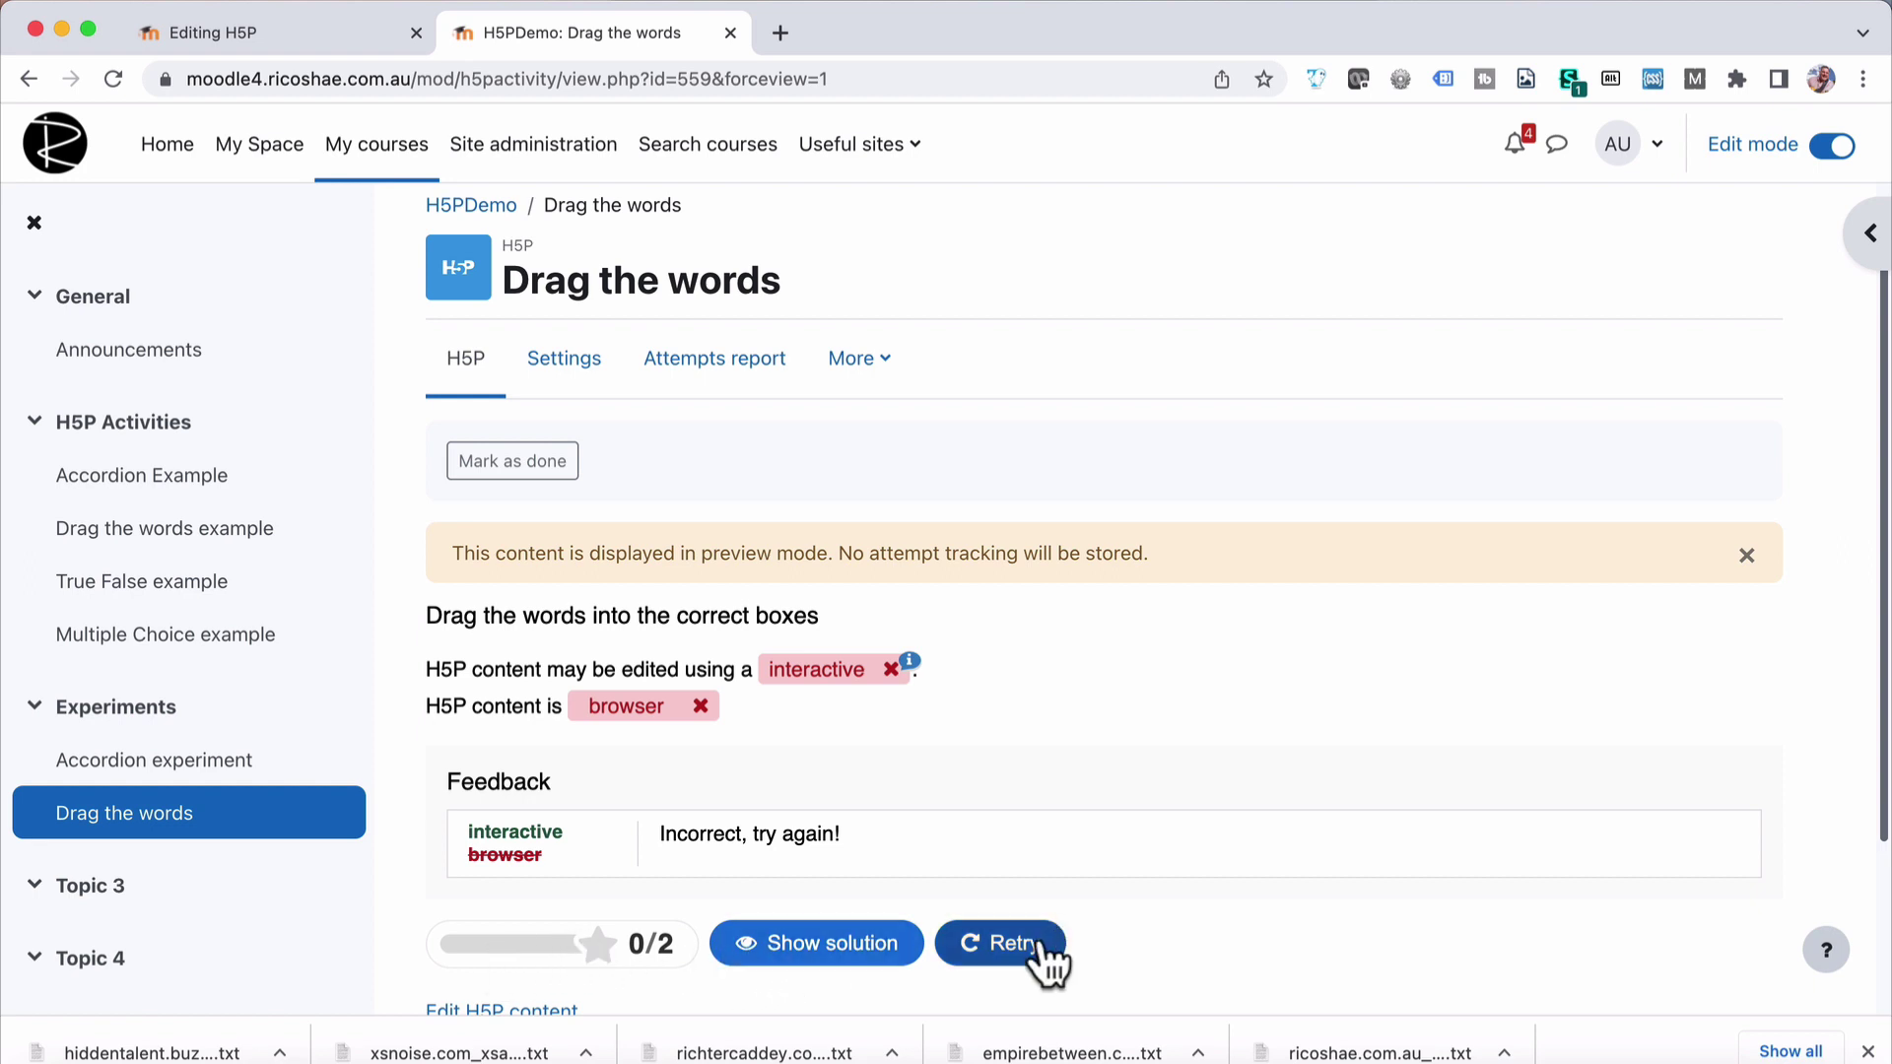
{"action": "left_click_drag", "start_coordinate": [470, 832], "coordinate": [537, 854]}
{"action": "double_click", "coordinate": [488, 832]}
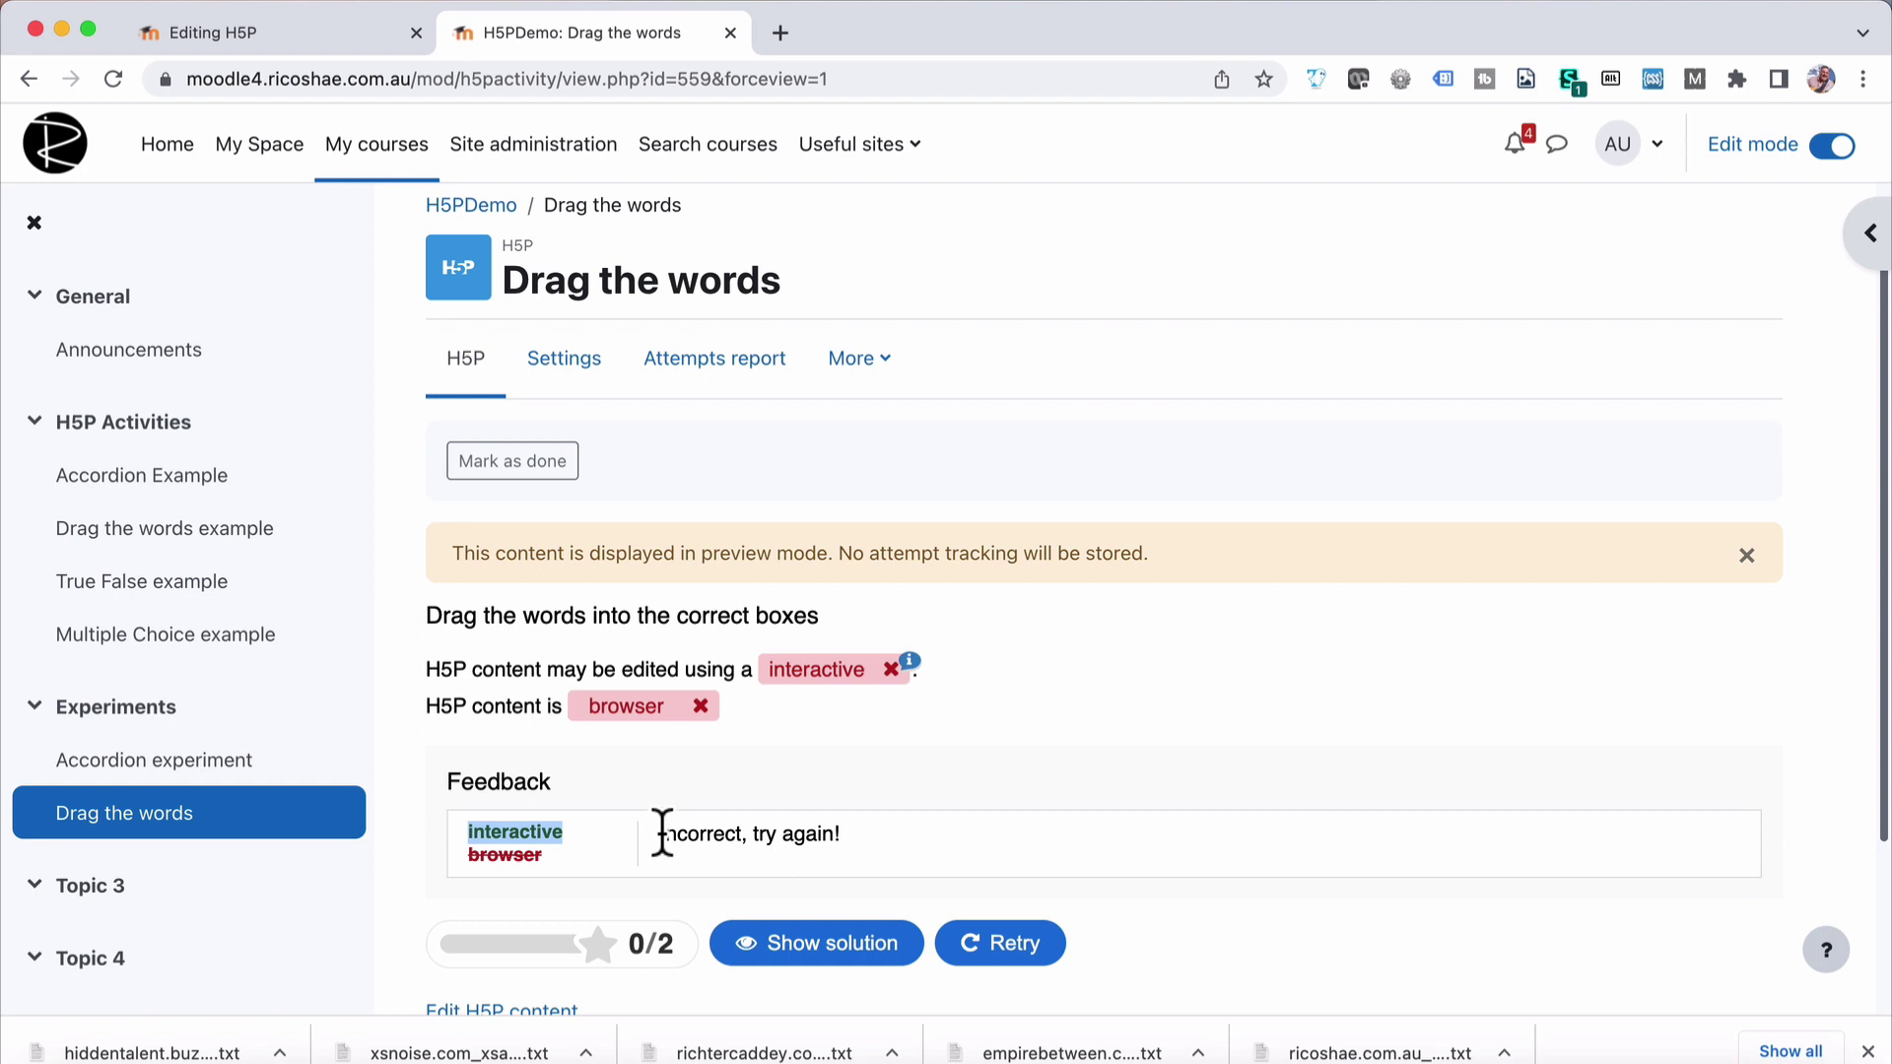
{"action": "left_click_drag", "start_coordinate": [659, 834], "coordinate": [902, 828]}
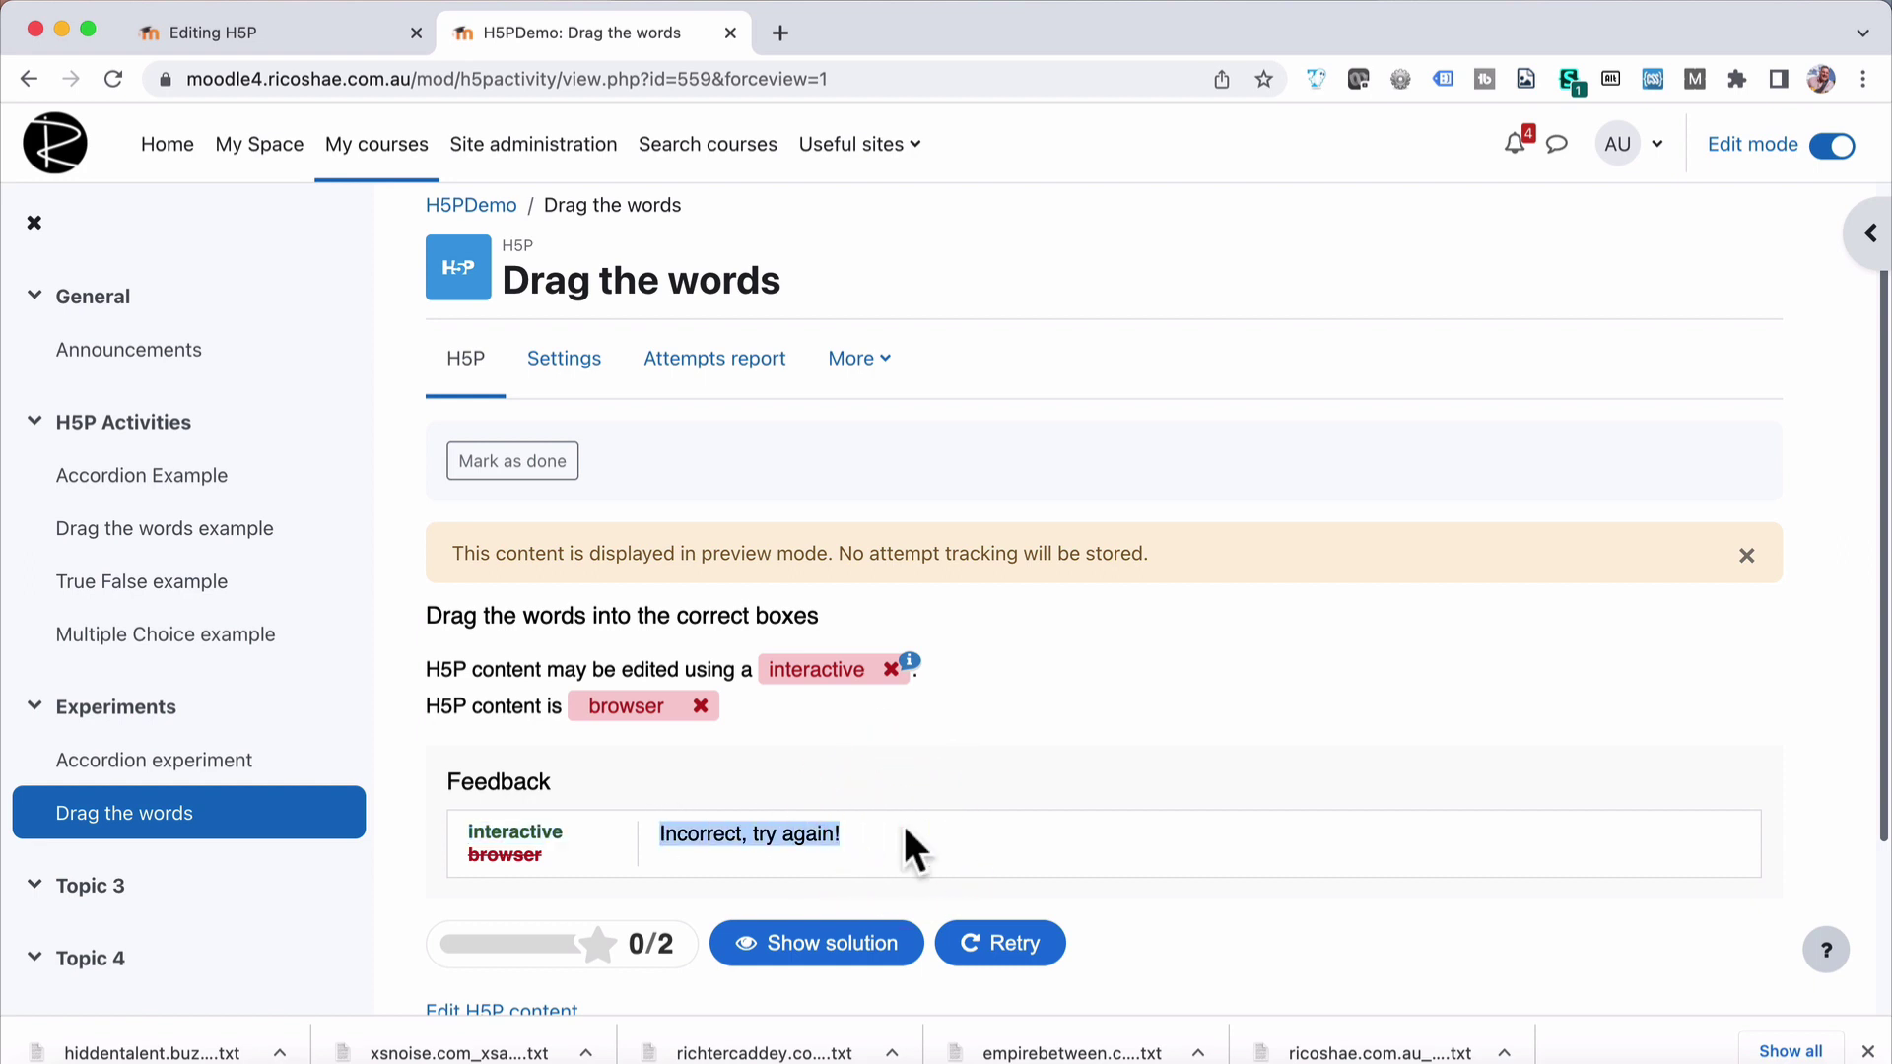